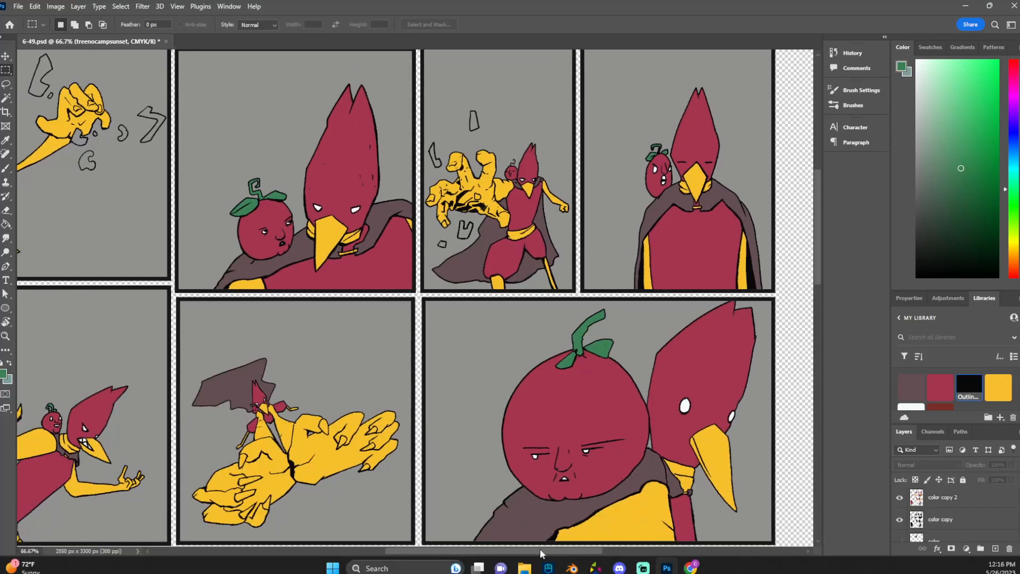
Look over the upper comic panels and compare them with the color copy 2 layer hidden and shown.
scroll(423, 168, up, 1)
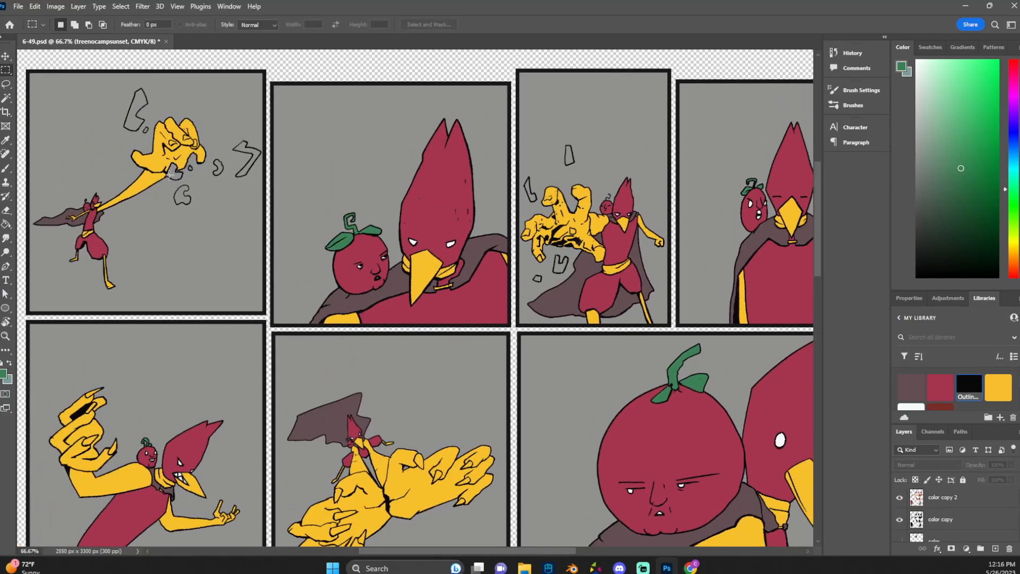
scroll(303, 142, up, 1)
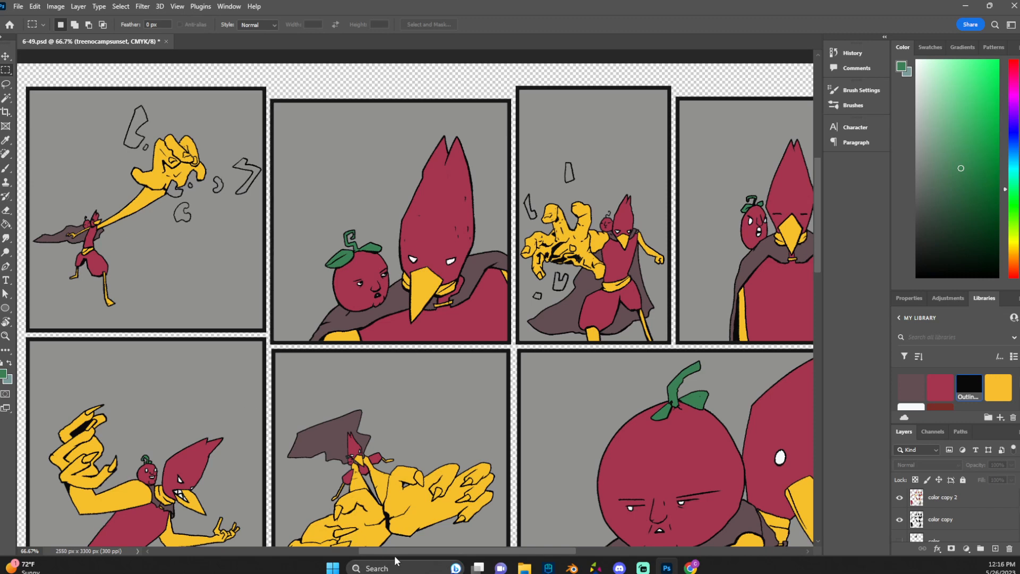
scroll(416, 546, left, 3)
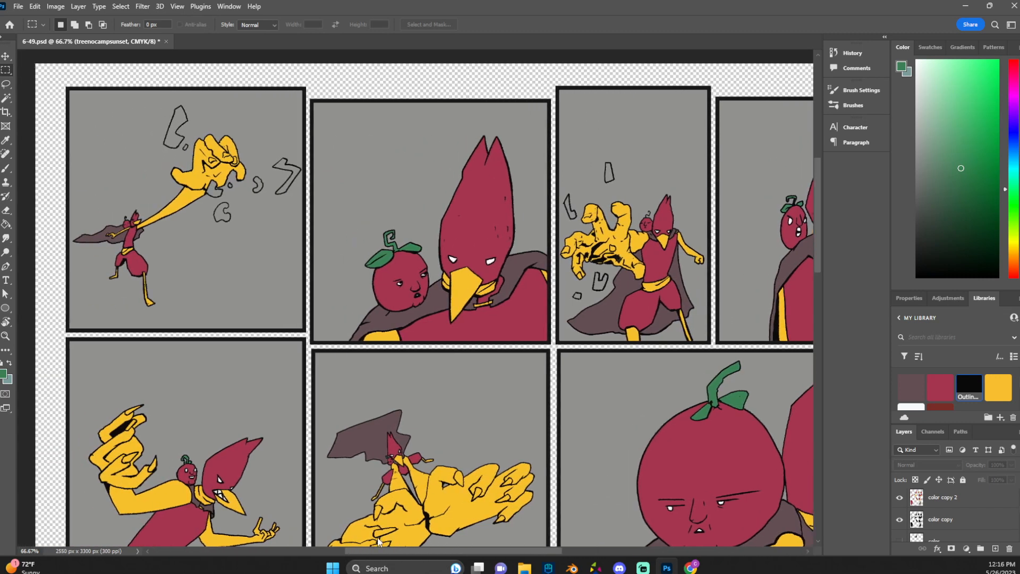
scroll(415, 534, right, 8)
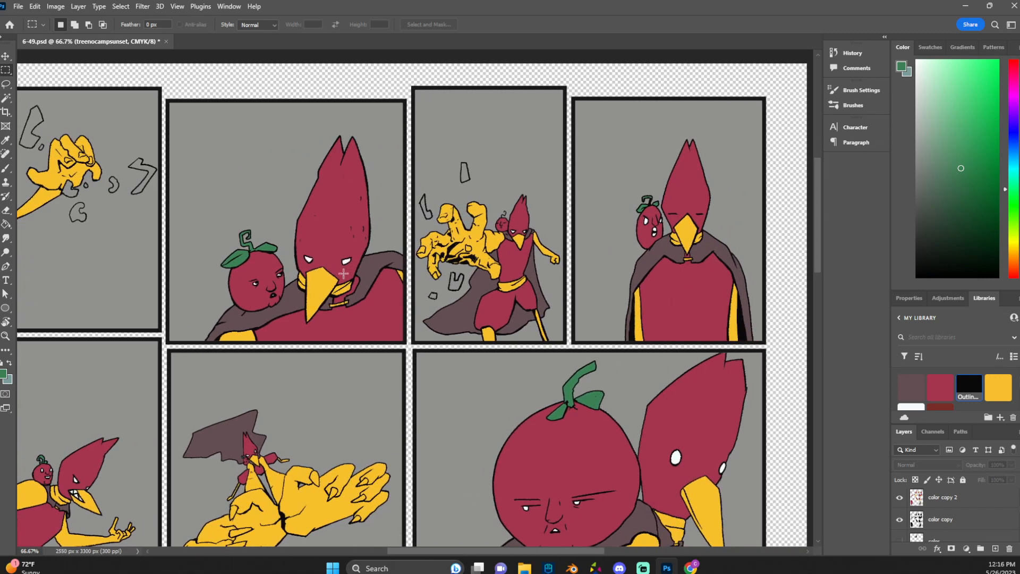
click(898, 499)
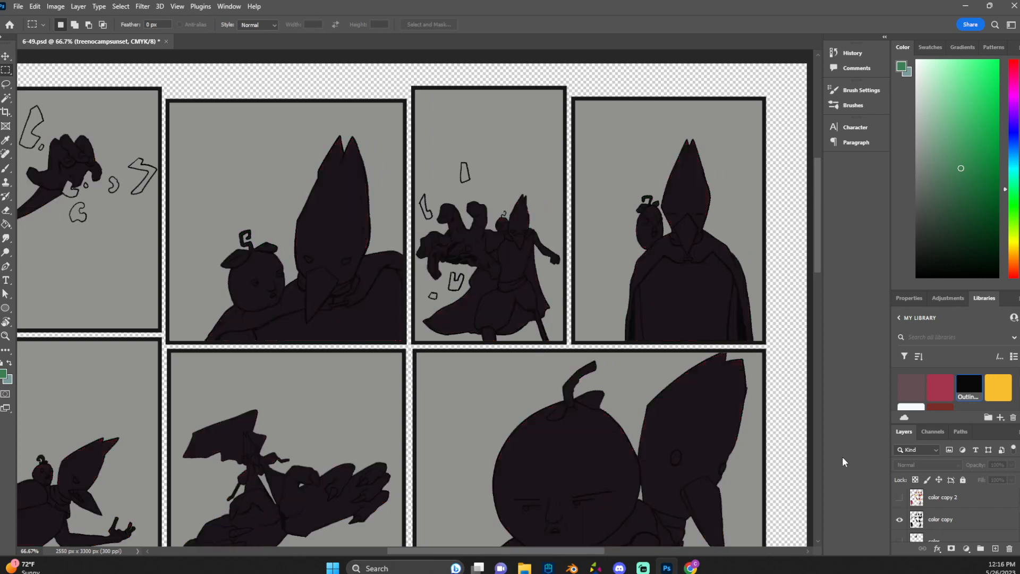
click(900, 499)
Duplicate the color copy and color copy 2 layers together and merge the duplicates into one layer.
click(959, 519)
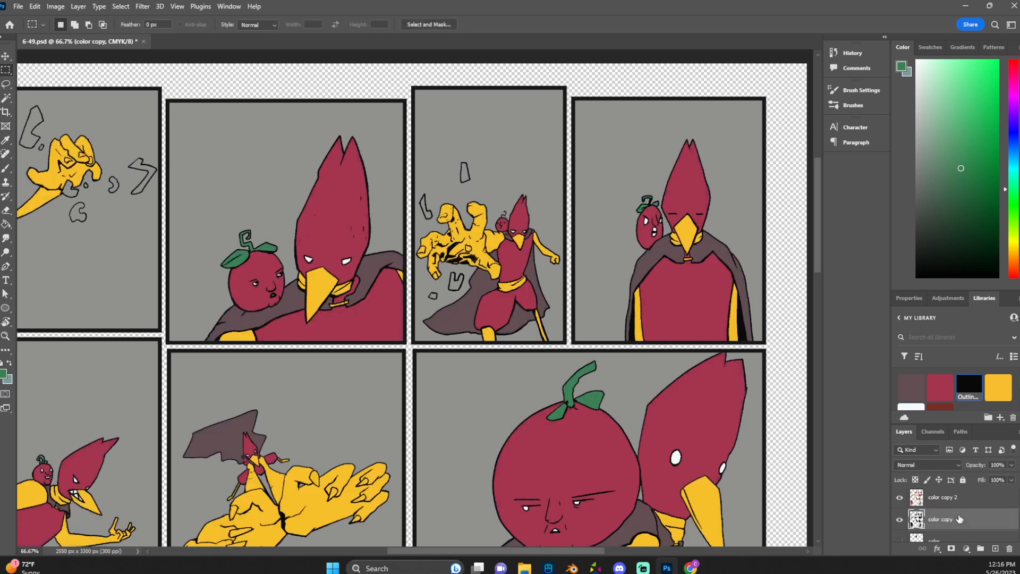
shift+click(947, 503)
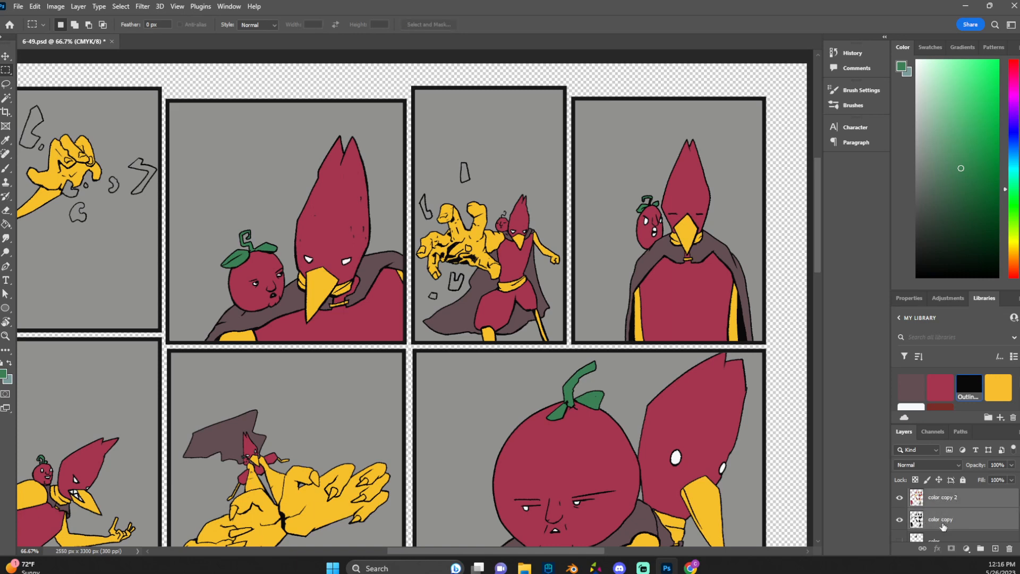
right_click(947, 513)
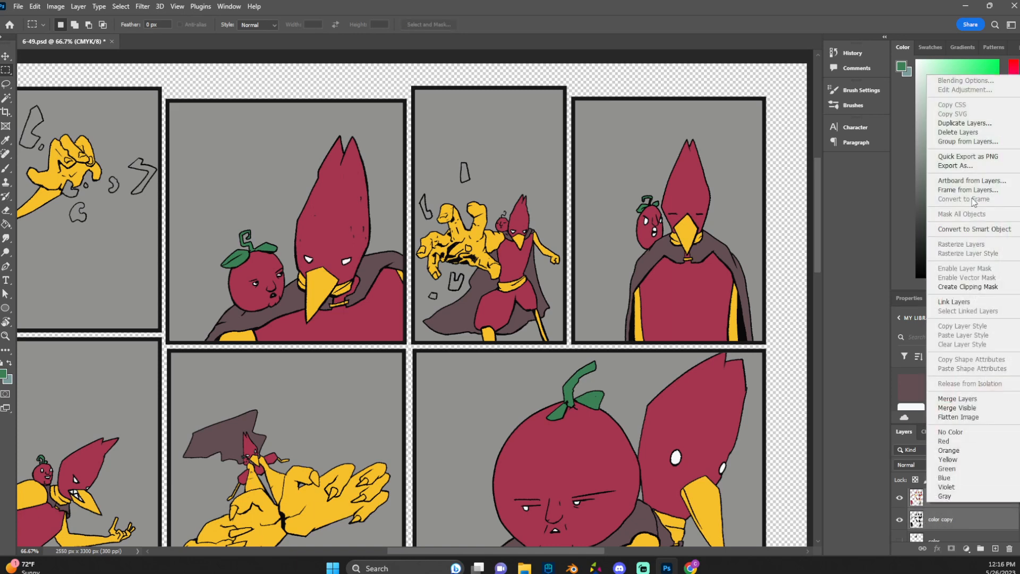
click(956, 123)
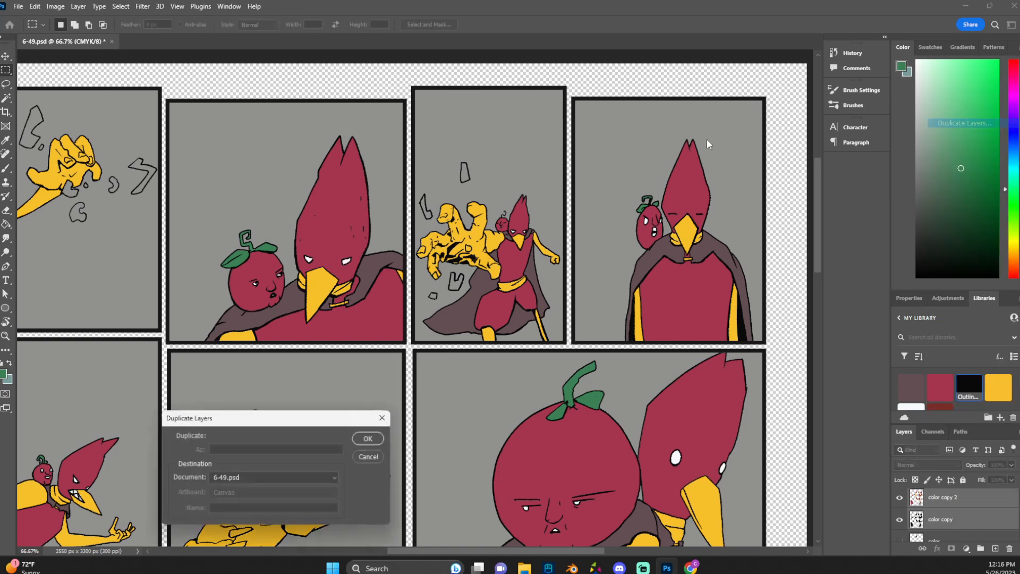
click(370, 438)
right_click(961, 502)
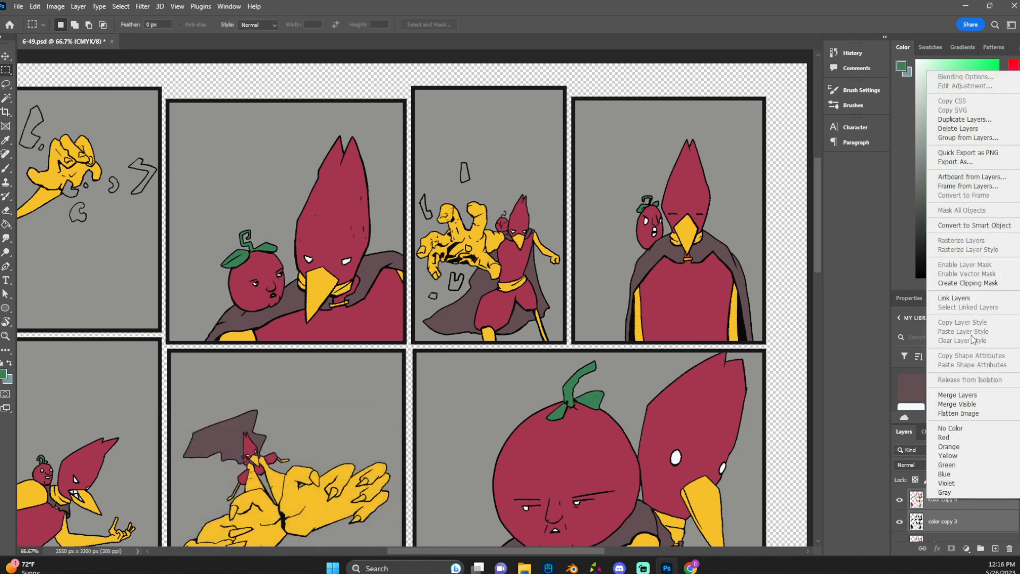
click(951, 394)
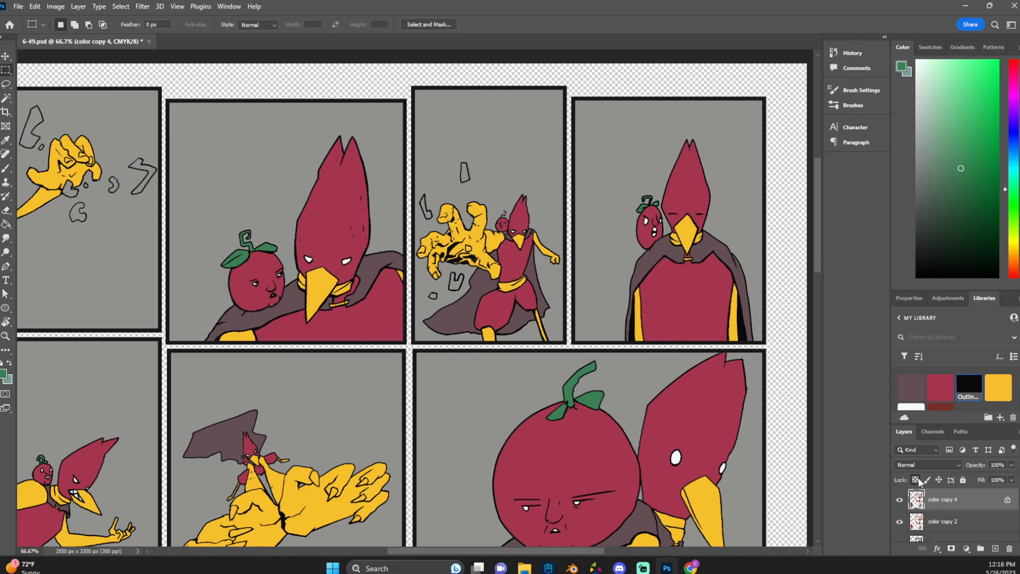
Paint the beaked character in the top row's second panel purple on the transparency-locked merged layer, using a 143 px brush.
click(1013, 103)
click(966, 161)
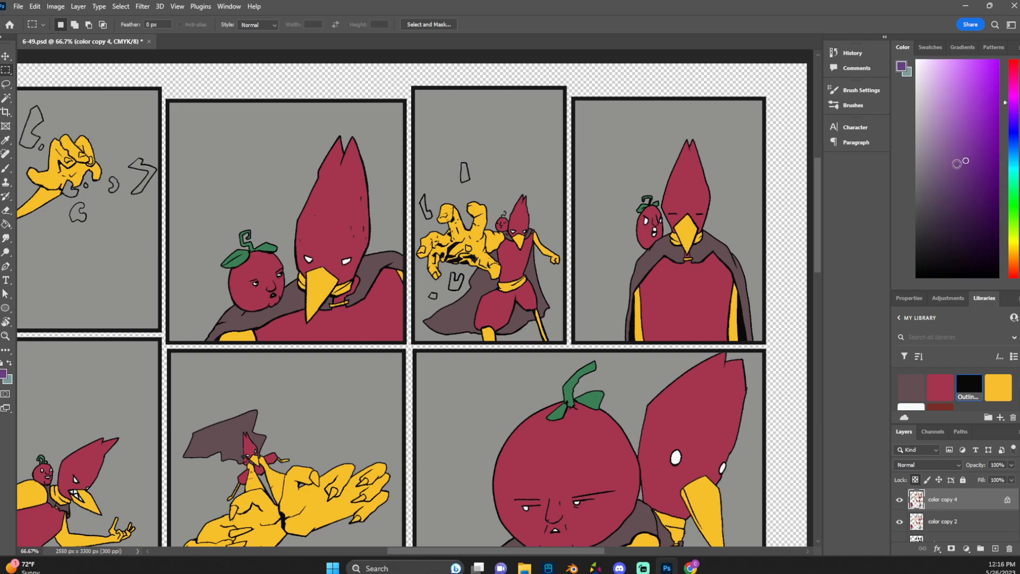
key(ctrl+minus)
key(ctrl+minus)
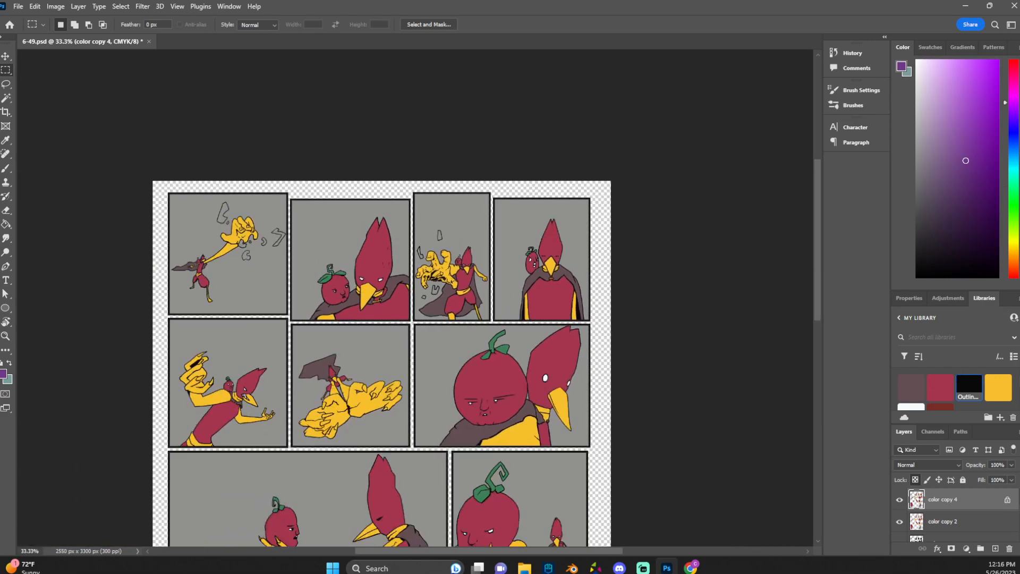
key(b)
click(73, 25)
click(85, 46)
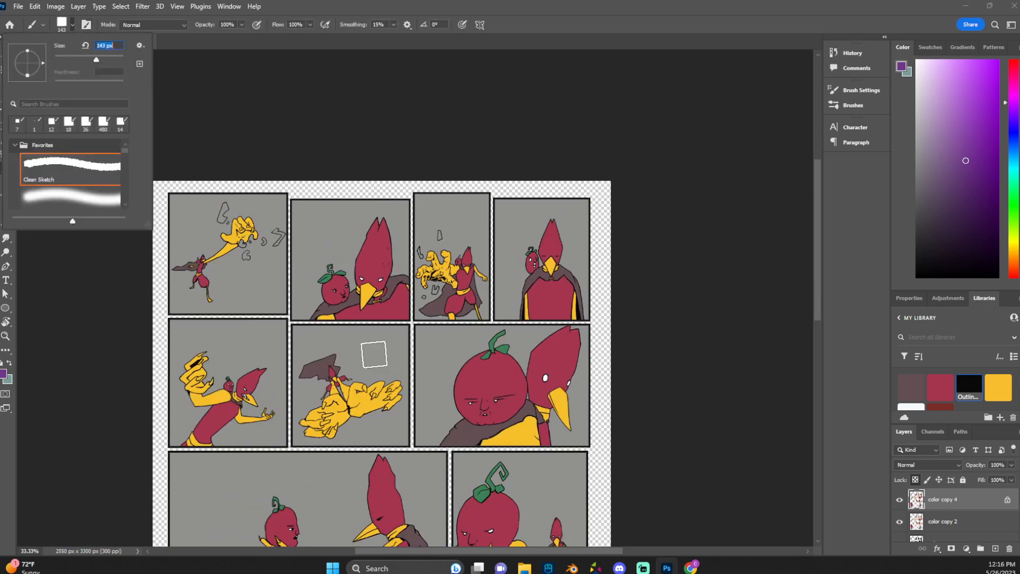
mouse_move(386, 242)
mouse_down()
mouse_move(412, 195)
mouse_move(387, 335)
mouse_up()
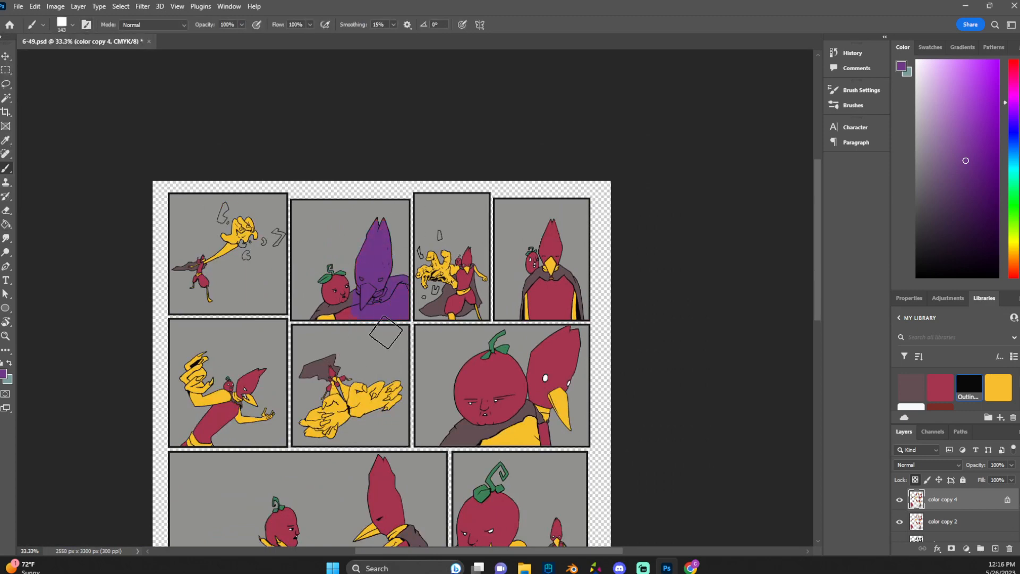
Enlarge the brush to 369 px and paint all remaining characters on the page in the same purple.
key(ctrl+minus)
click(65, 23)
click(109, 57)
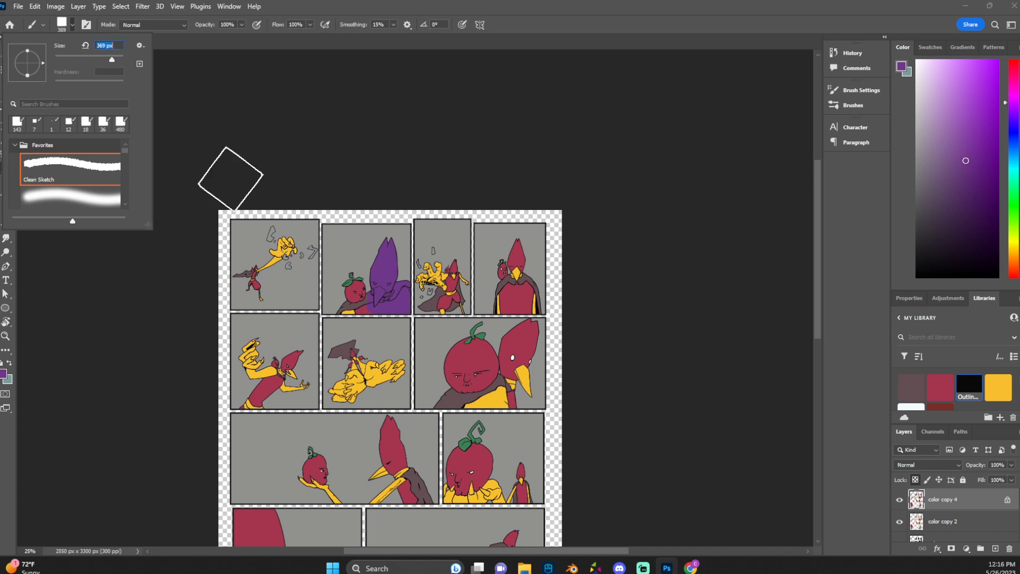
mouse_move(567, 357)
mouse_down()
mouse_move(152, 297)
mouse_move(602, 239)
mouse_move(236, 234)
mouse_move(722, 289)
mouse_move(564, 358)
mouse_move(193, 389)
mouse_move(200, 406)
mouse_move(719, 405)
mouse_up()
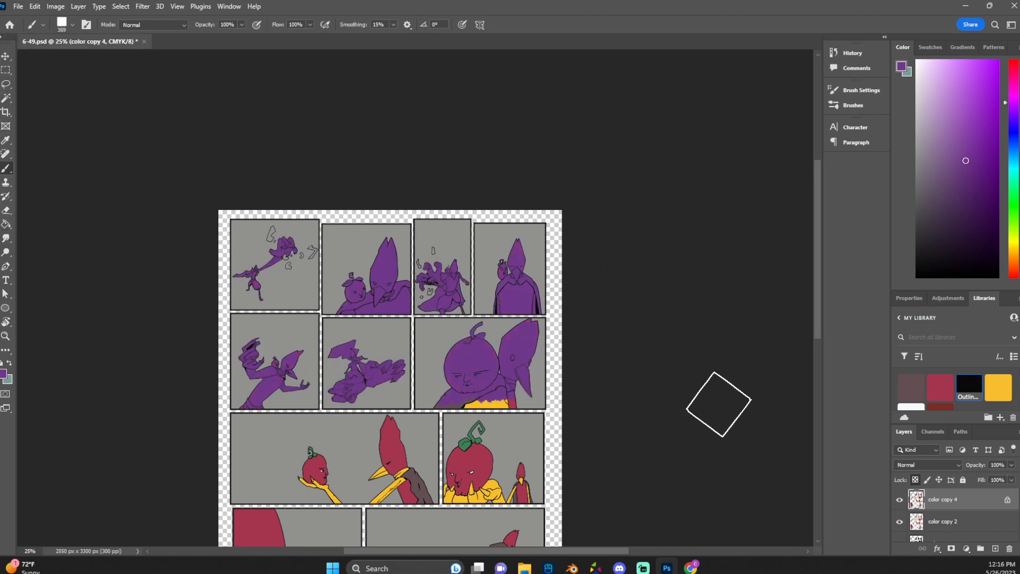
scroll(523, 427, down, 2)
mouse_move(194, 390)
mouse_down()
mouse_move(724, 390)
mouse_move(132, 449)
mouse_move(680, 450)
mouse_up()
scroll(680, 451, down, 5)
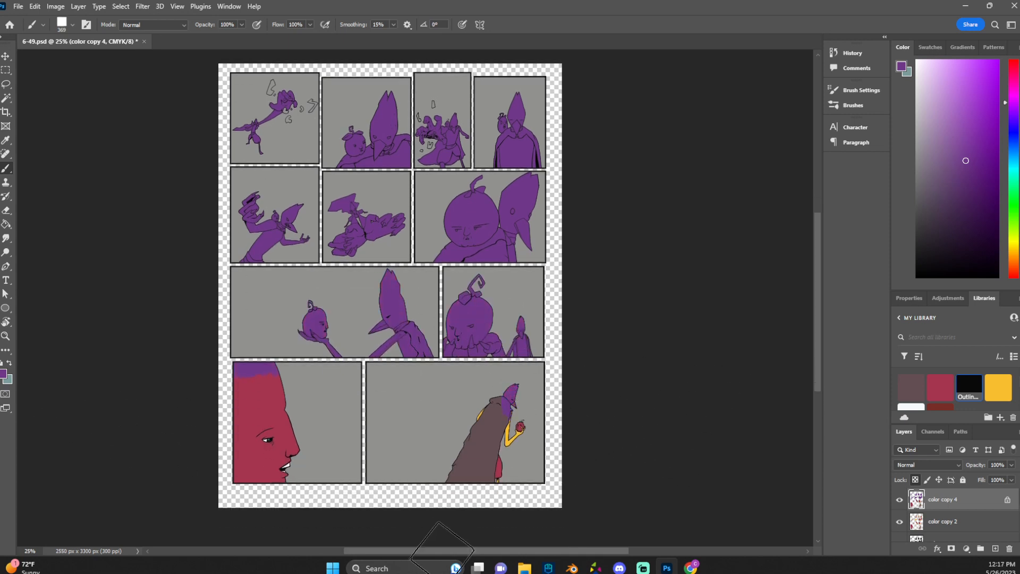
mouse_move(548, 368)
mouse_down()
mouse_move(204, 449)
mouse_move(142, 281)
mouse_move(334, 557)
mouse_move(242, 319)
mouse_move(243, 557)
mouse_move(248, 433)
mouse_move(258, 495)
mouse_up()
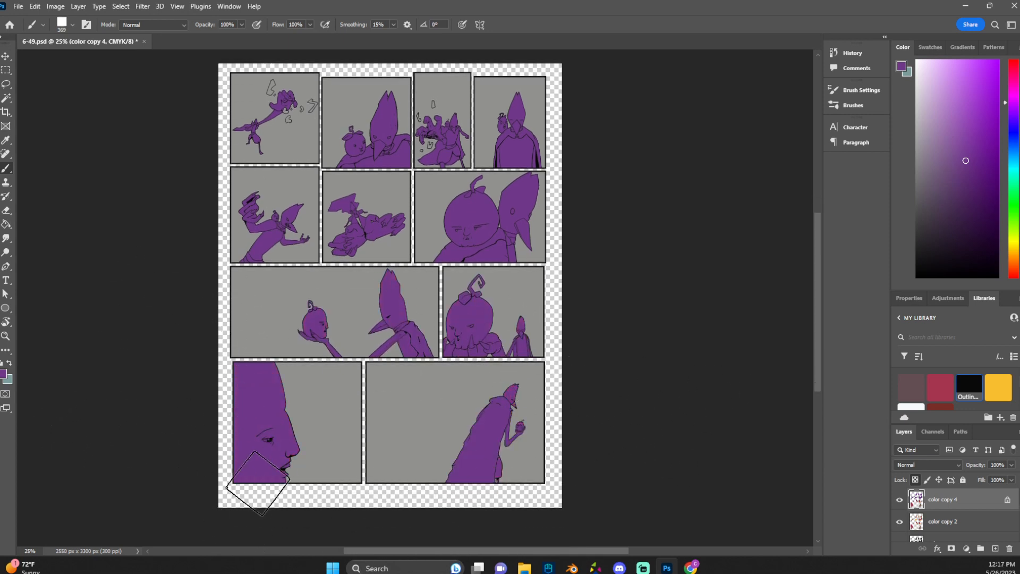
Hide the purple color copy 4 layer and show the treenocampsunset background layer.
scroll(114, 120, up, 6)
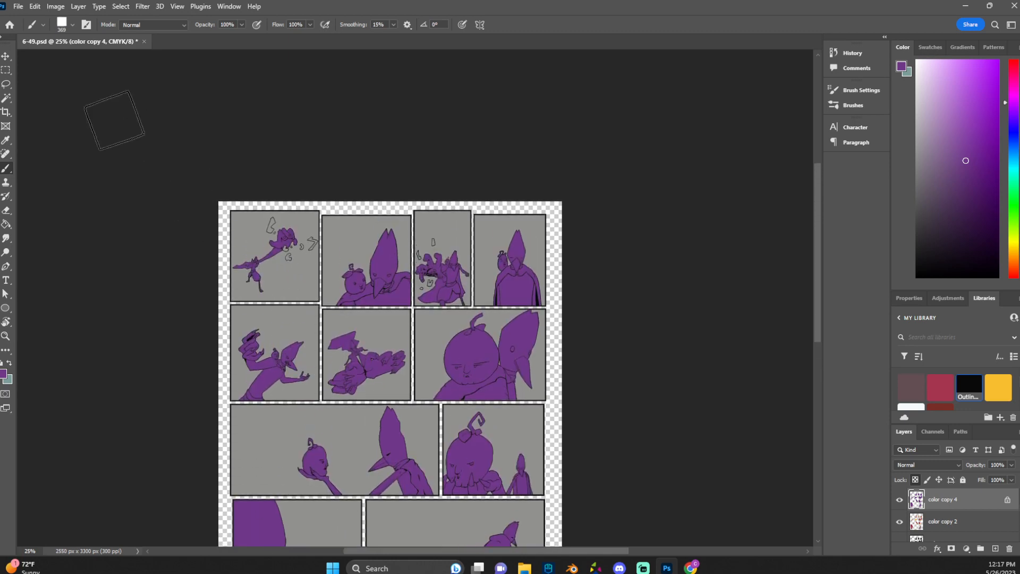
click(5, 70)
scroll(326, 149, up, 2)
key(ctrl+plus)
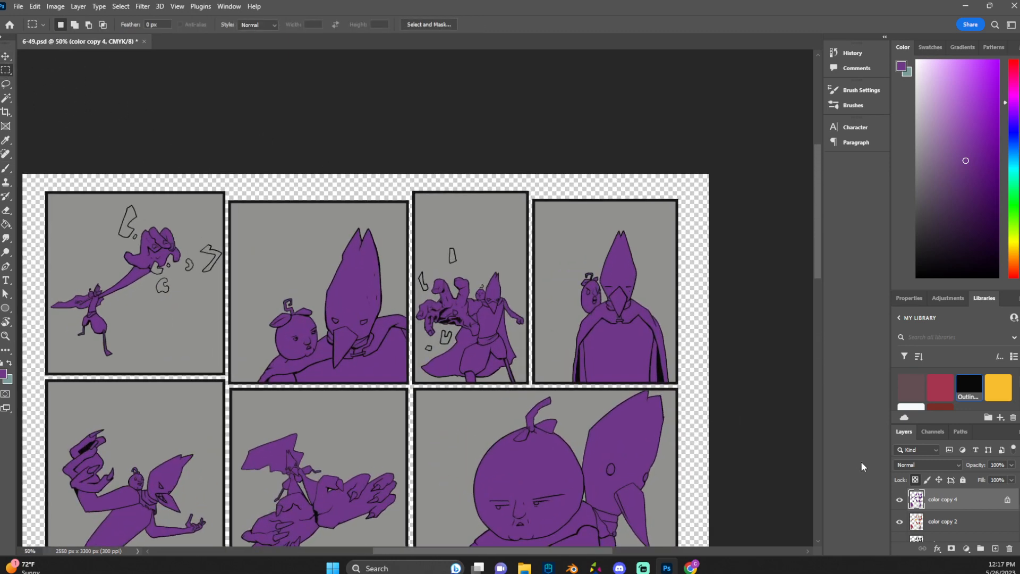
click(898, 497)
scroll(919, 513, down, 2)
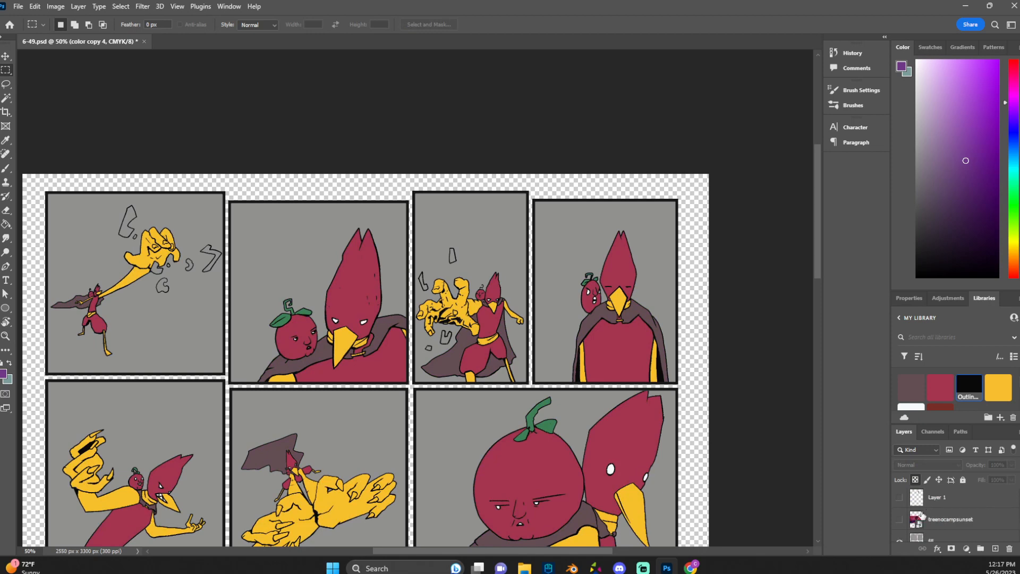
click(900, 520)
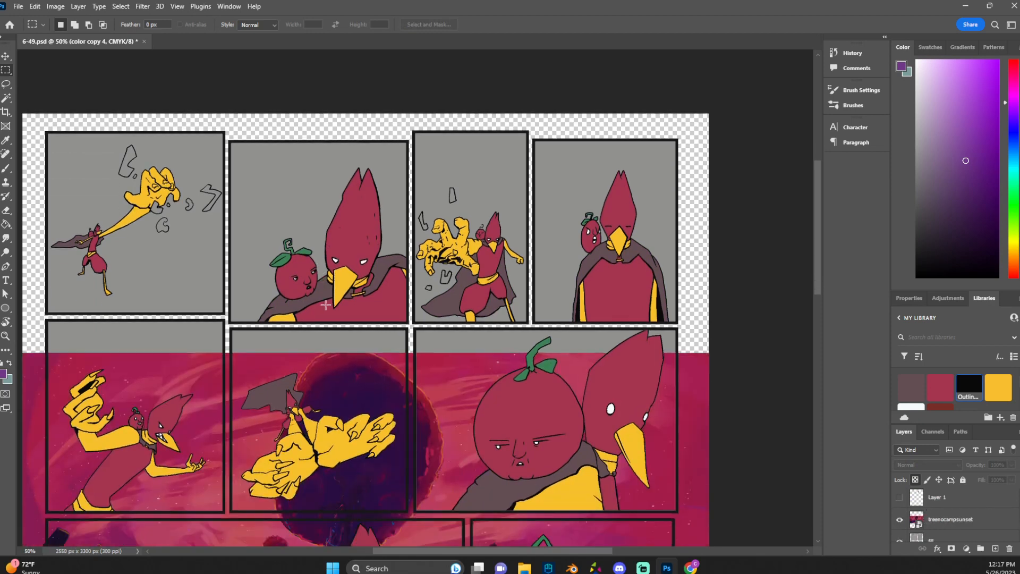
Scale the sunset background to 30.79% and position it behind the last three panels of the top row.
scroll(343, 314, down, 3)
key(ctrl+minus)
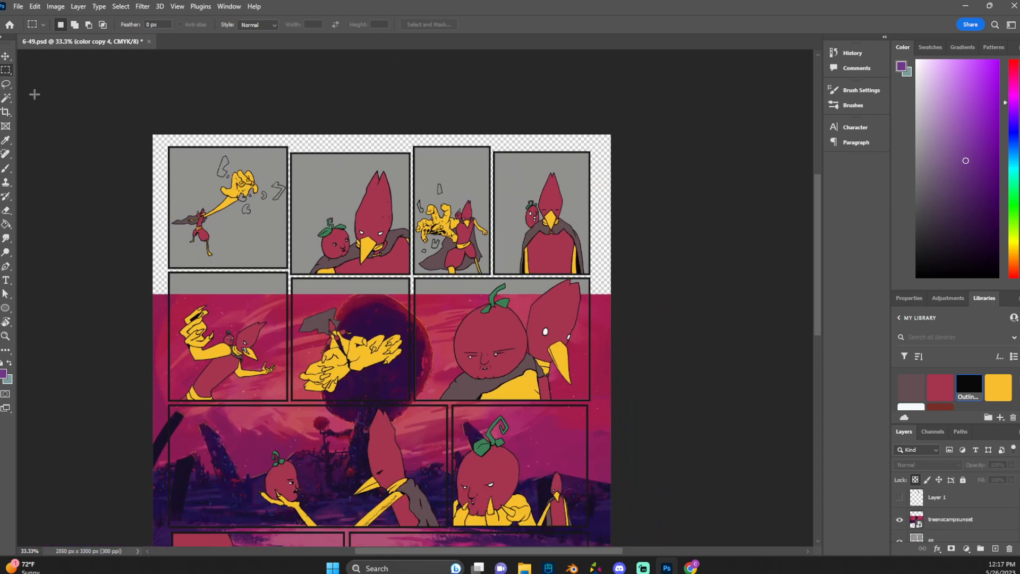
click(4, 55)
drag(417, 474, 418, 255)
scroll(418, 255, up, 1)
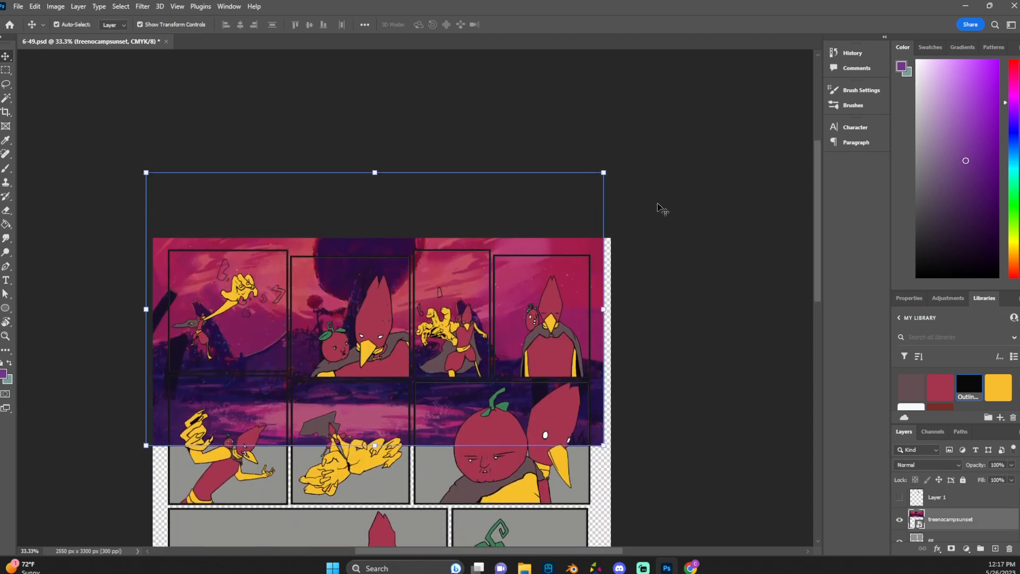
drag(603, 446, 449, 357)
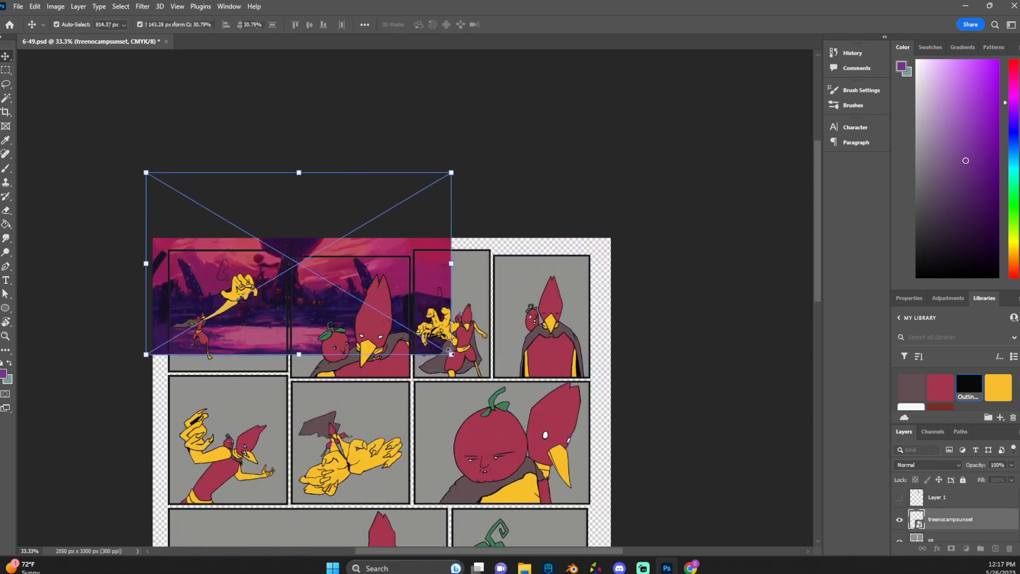
drag(307, 300, 446, 328)
key(Return)
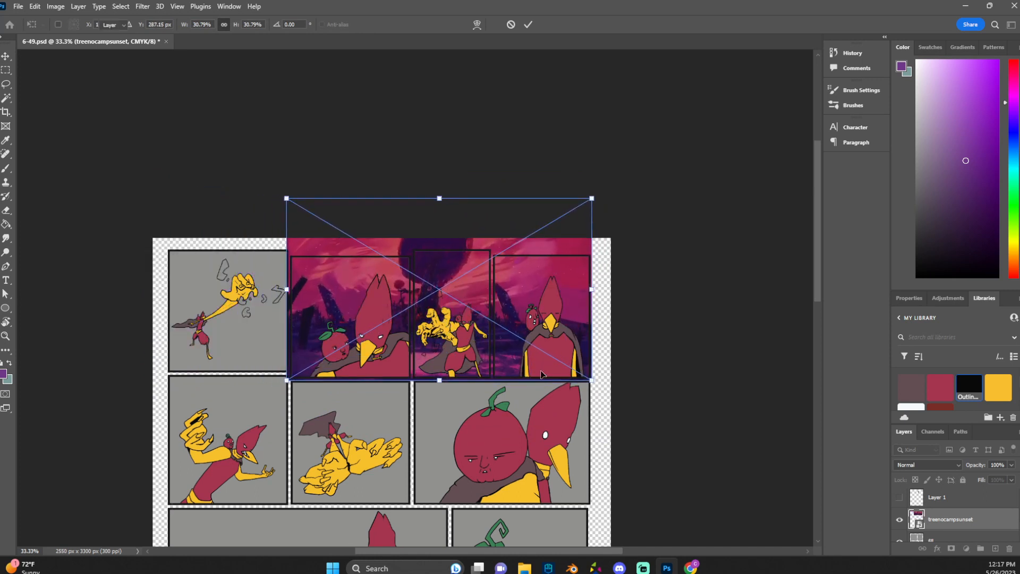
Check the coverage of the sunset and gray panel fill layers, and clip the sunset background to the panel fill.
scroll(445, 328, down, 1)
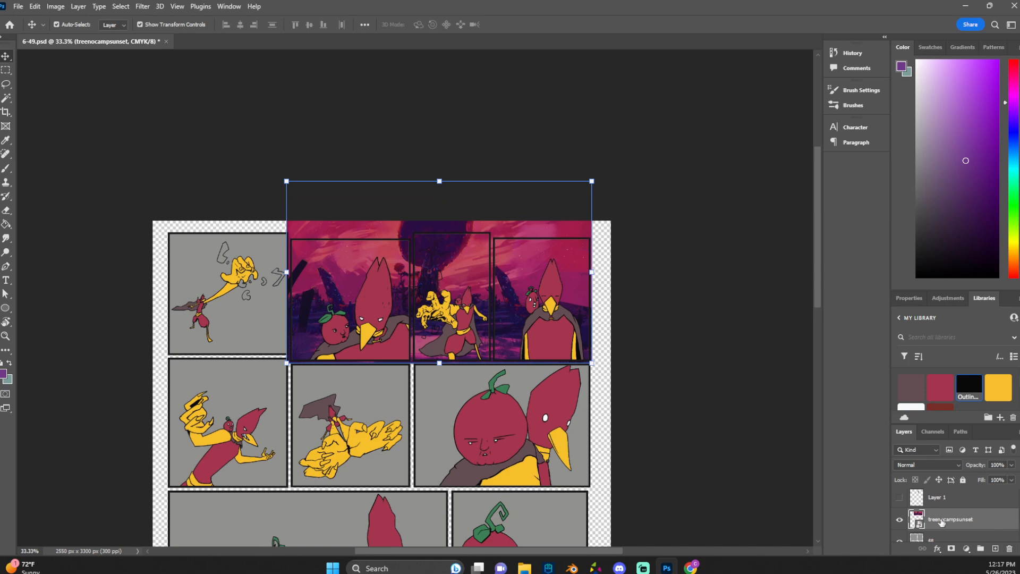
scroll(921, 531, down, 1)
click(900, 507)
click(899, 527)
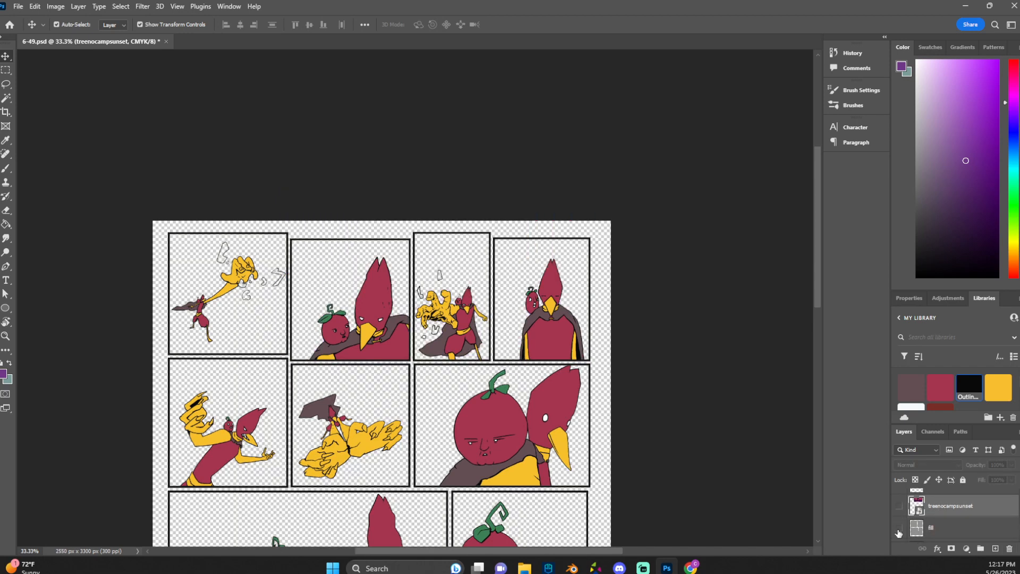
click(899, 527)
click(898, 507)
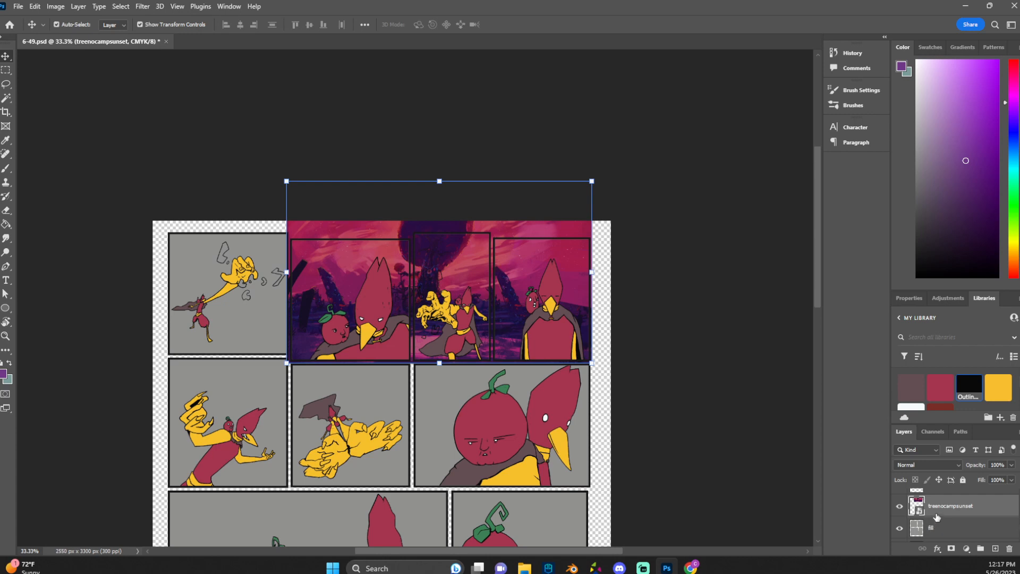
alt+click(936, 517)
scroll(437, 336, up, 1)
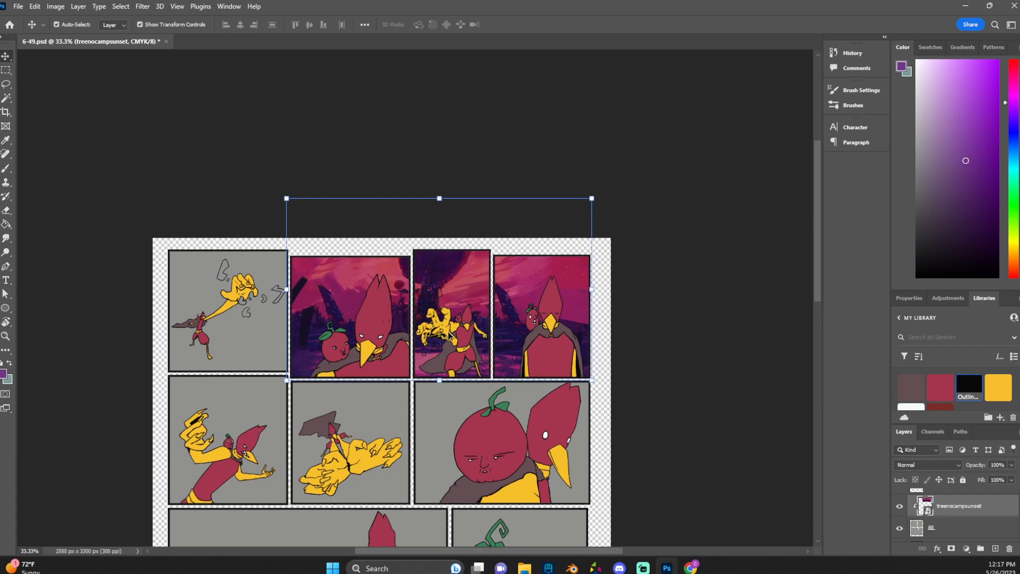
Rasterize the sunset background layer and delete its artwork from the third and fourth panels of the top row.
scroll(449, 334, up, 1)
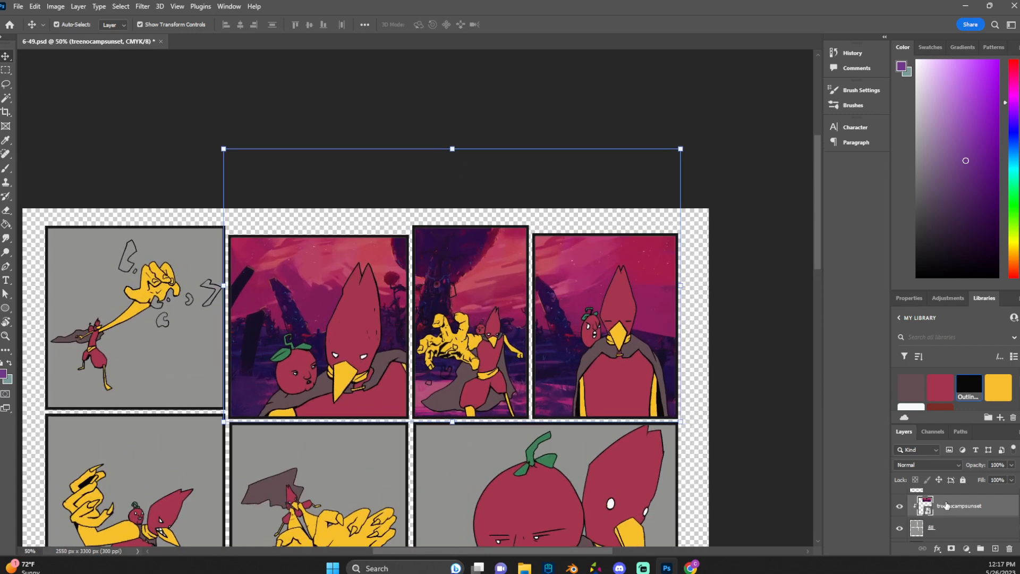
right_click(946, 505)
click(953, 270)
click(6, 70)
drag(705, 212, 411, 486)
key(Delete)
key(ctrl+d)
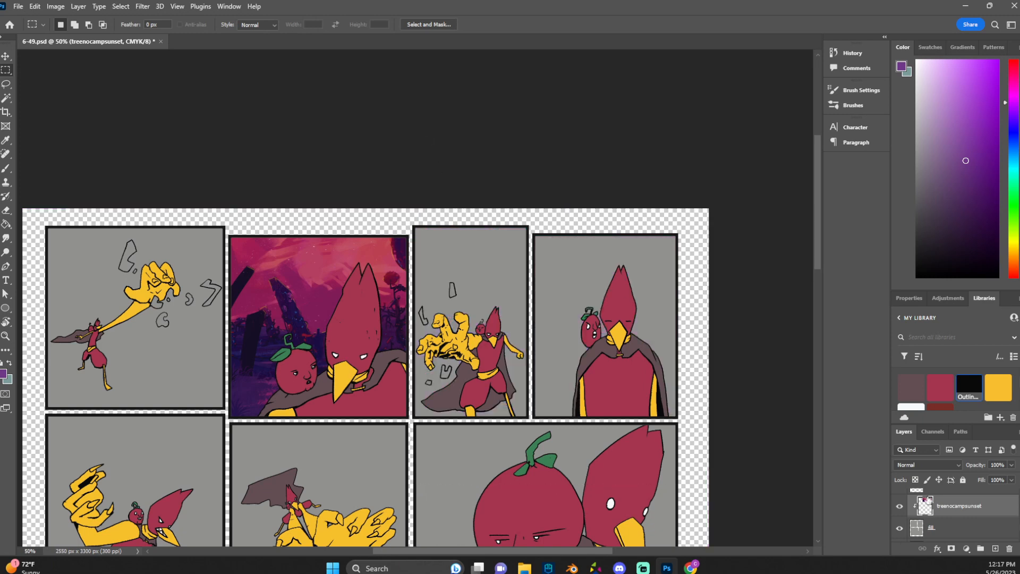
Apply a Gaussian Blur with a radius of 1.0 pixel to the sunset background layer.
click(119, 7)
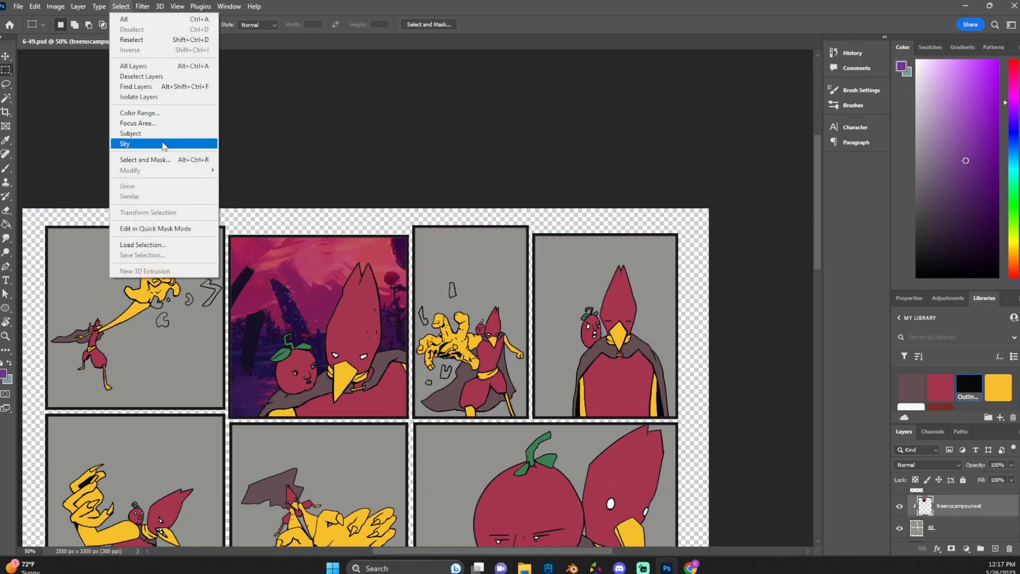
mouse_move(143, 6)
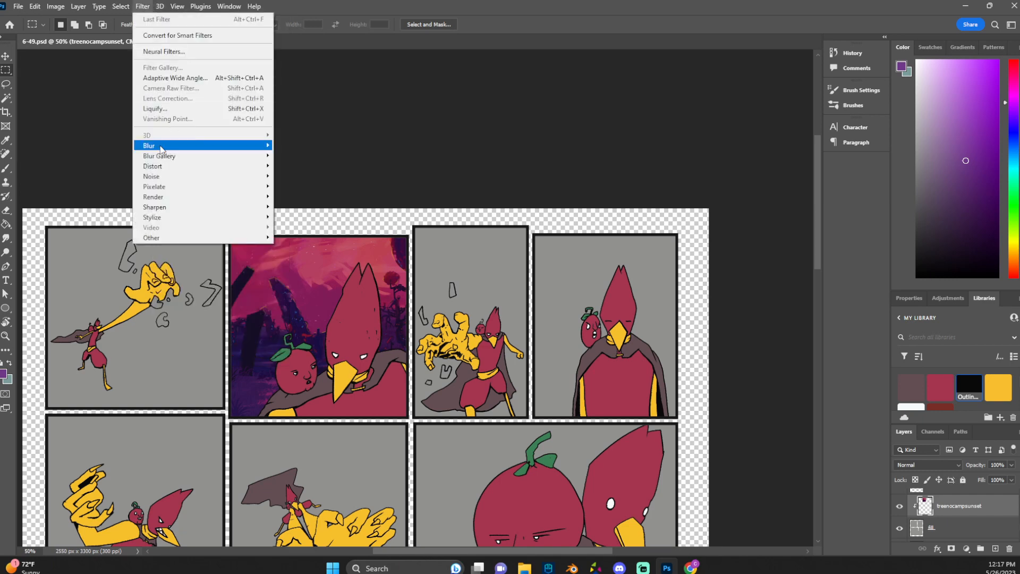
mouse_move(161, 148)
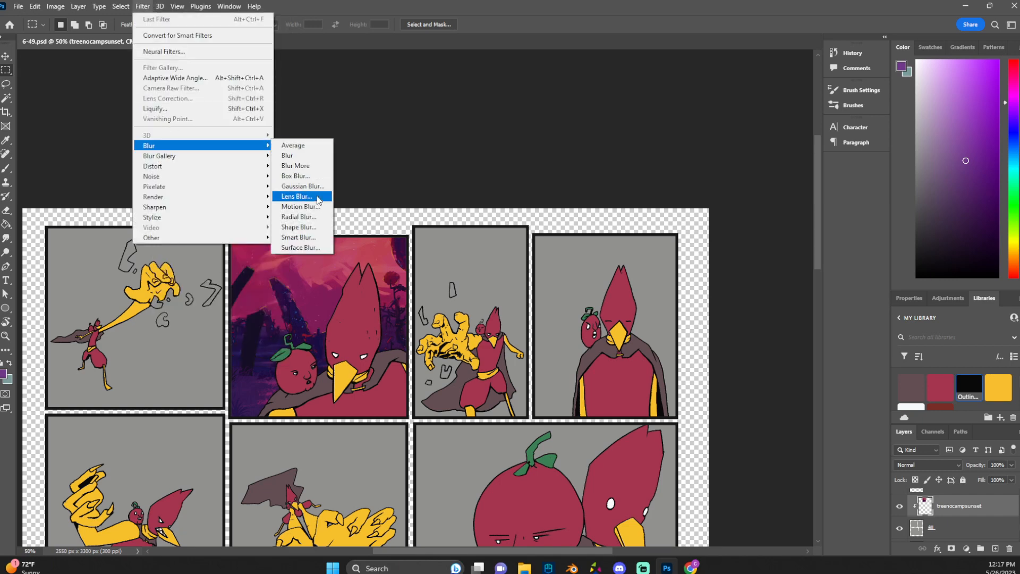
click(306, 185)
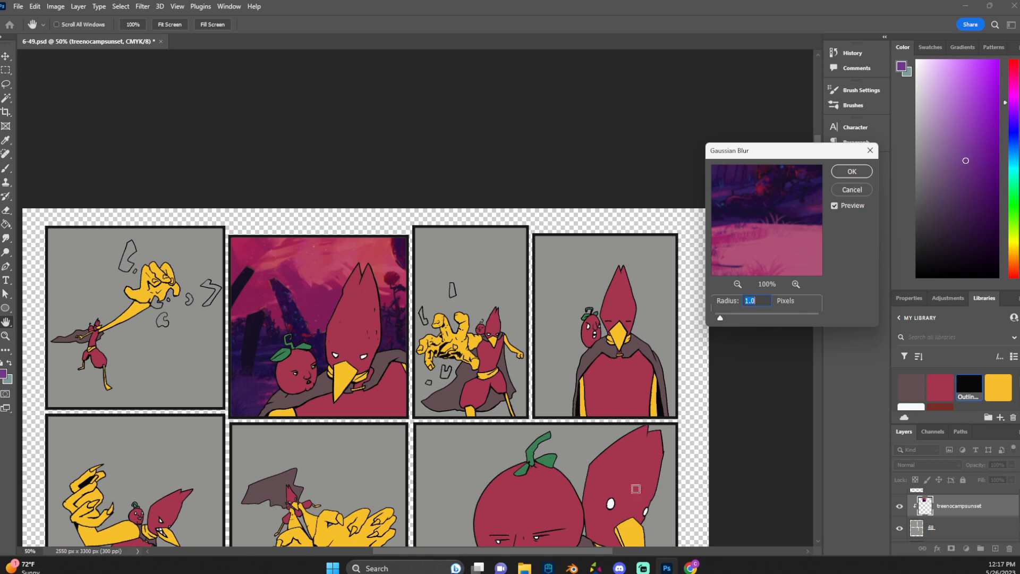
click(851, 172)
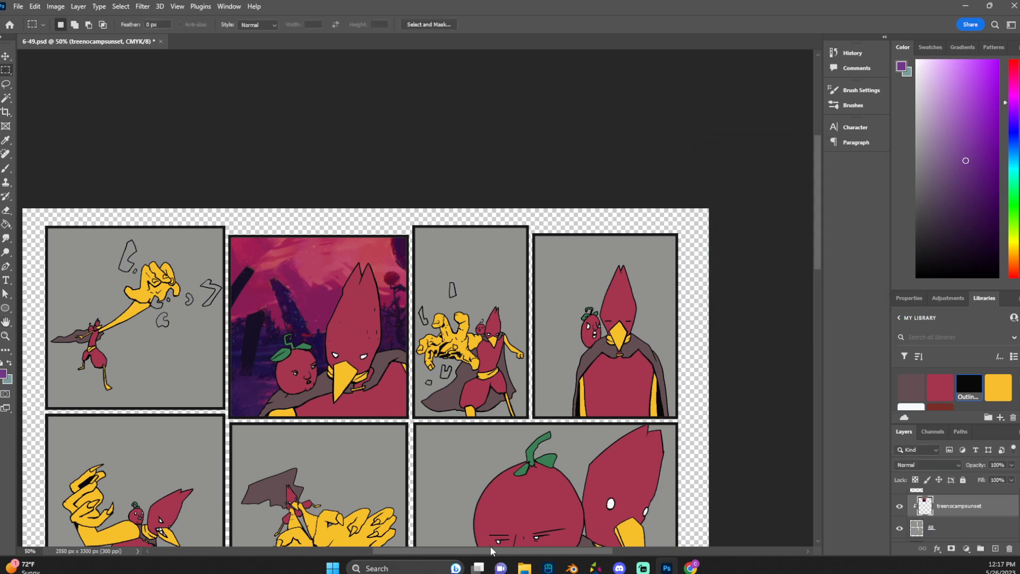
Show the purple color copy 4 layer and set its blend mode to Multiply.
scroll(341, 207, up, 3)
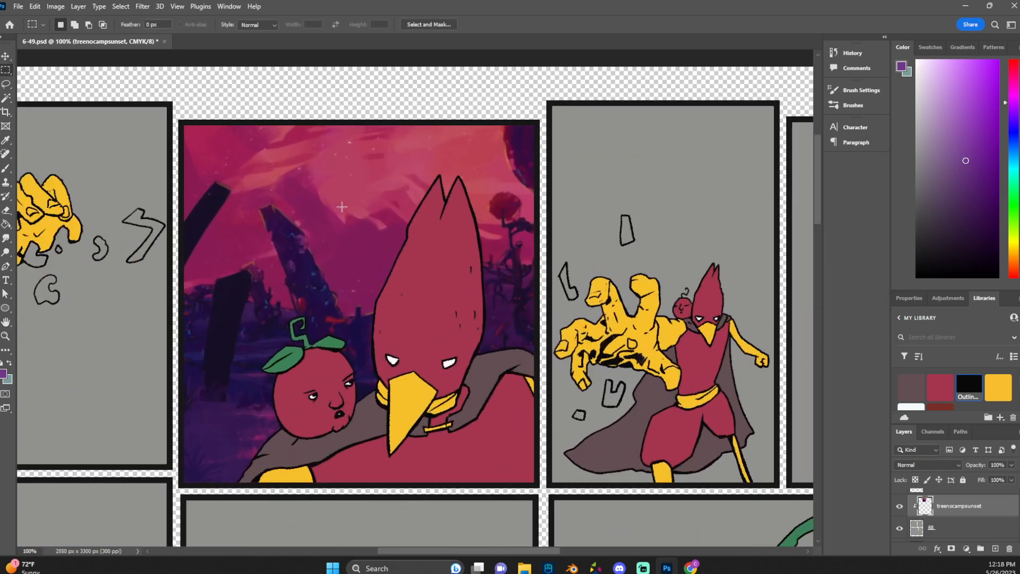
scroll(484, 548, left, 2)
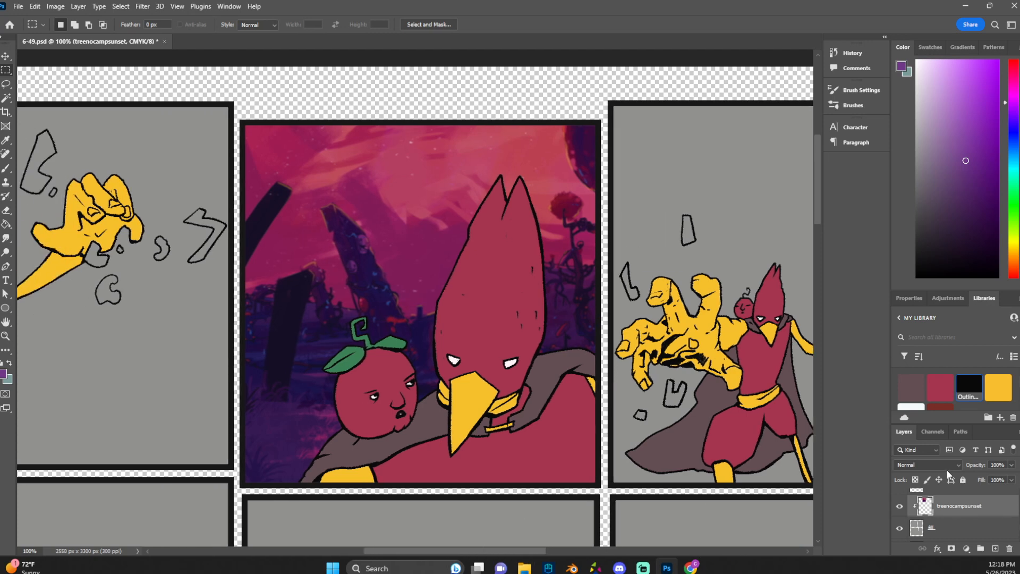
scroll(908, 514, up, 5)
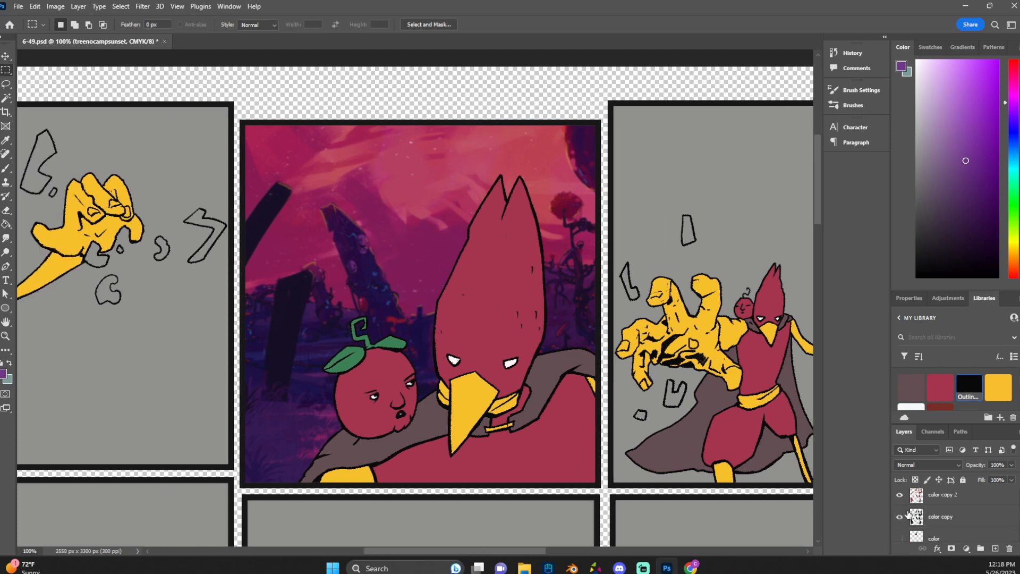
scroll(909, 514, up, 2)
click(900, 500)
click(952, 503)
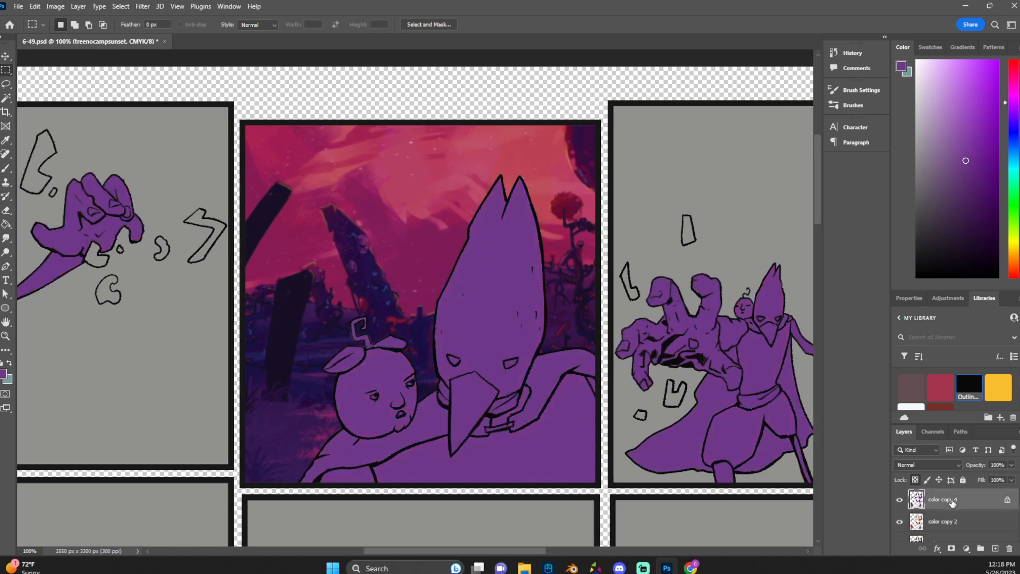
click(913, 464)
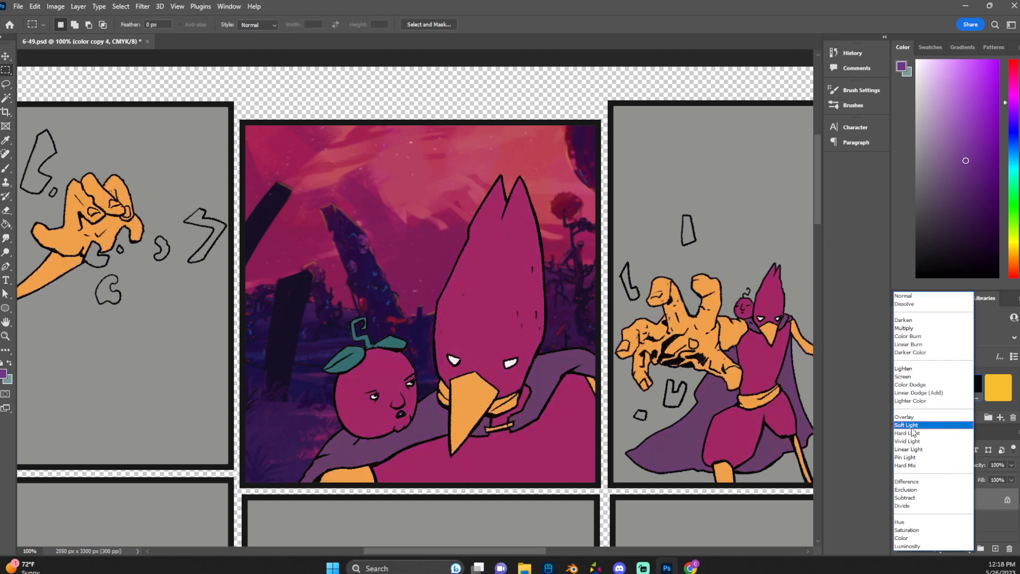
click(911, 328)
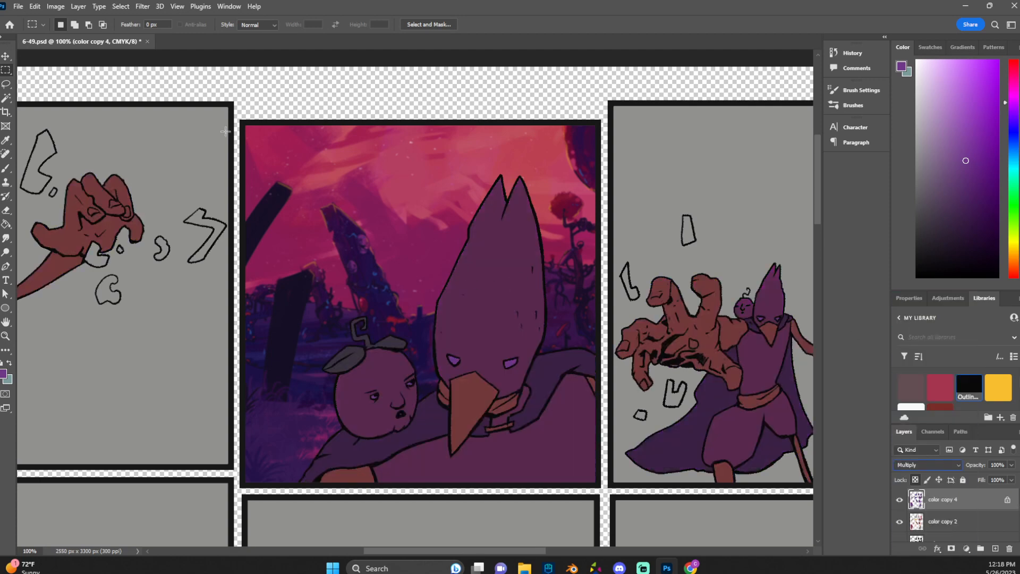
Shift the hue of the color copy 4 layer toward a bluer purple using Hue/Saturation.
drag(409, 552, 420, 552)
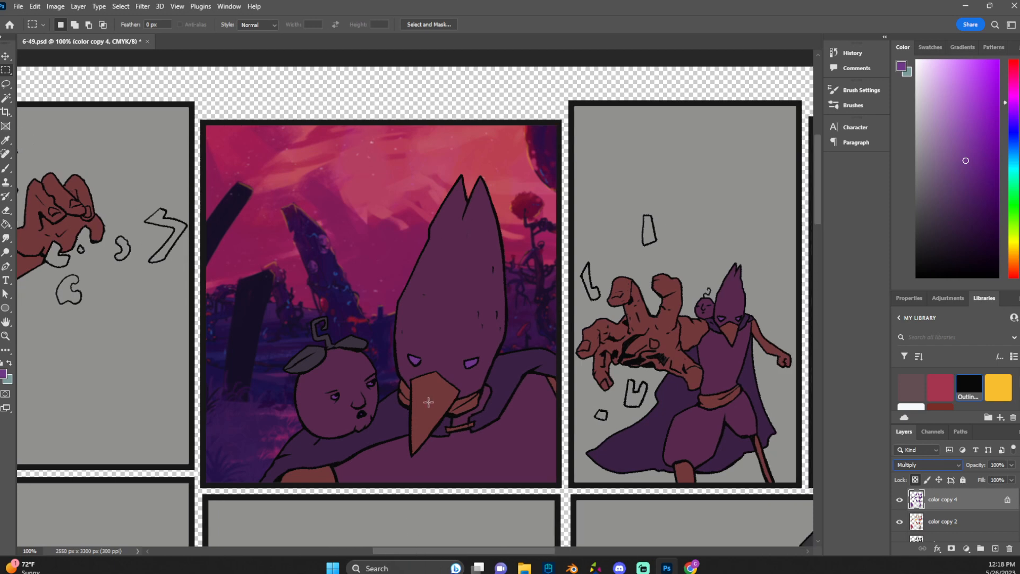
drag(815, 211, 814, 216)
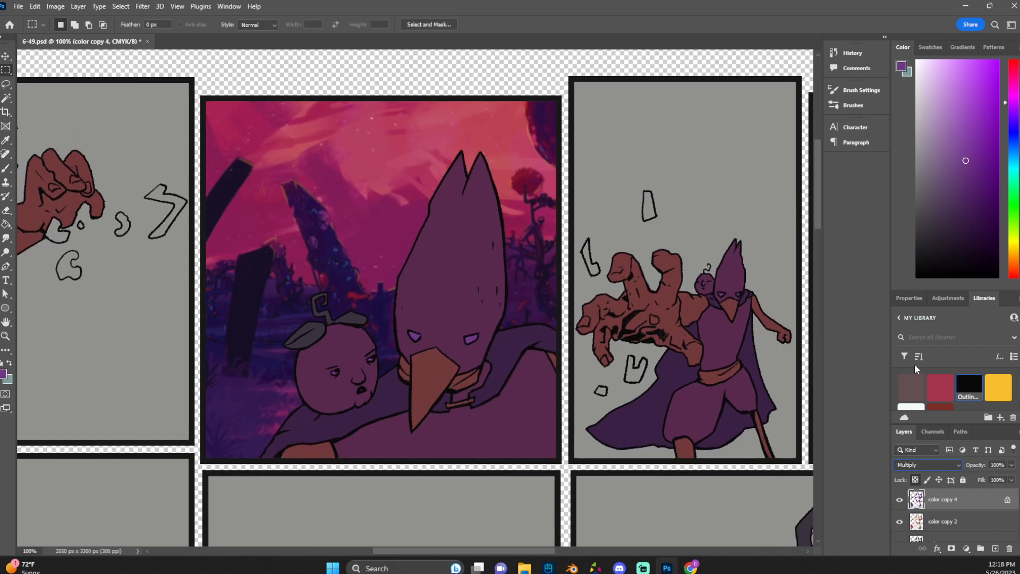
click(56, 6)
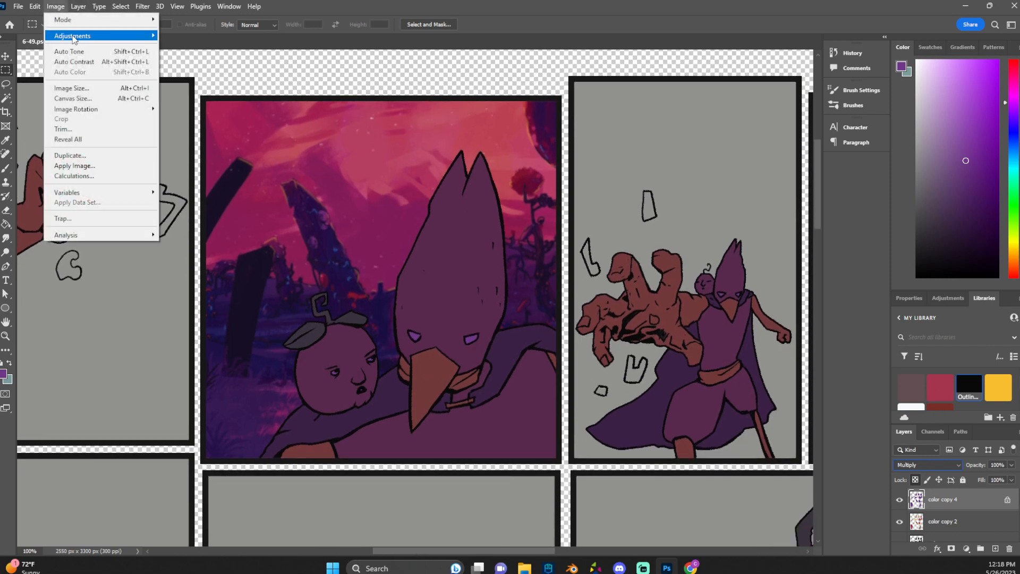
mouse_move(73, 38)
click(215, 93)
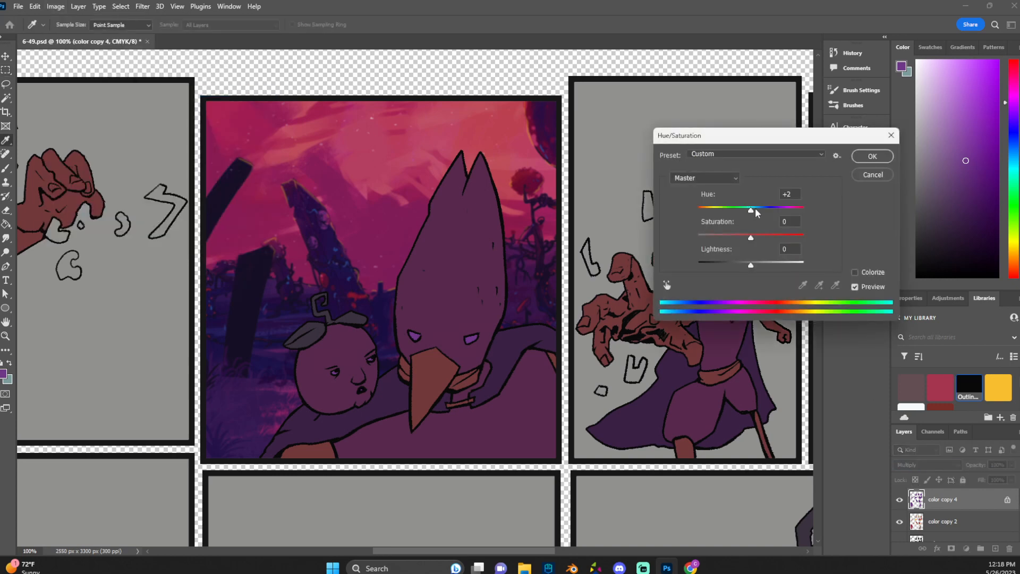
mouse_move(754, 209)
mouse_down()
mouse_move(770, 210)
mouse_move(741, 209)
mouse_move(750, 206)
mouse_up()
click(871, 160)
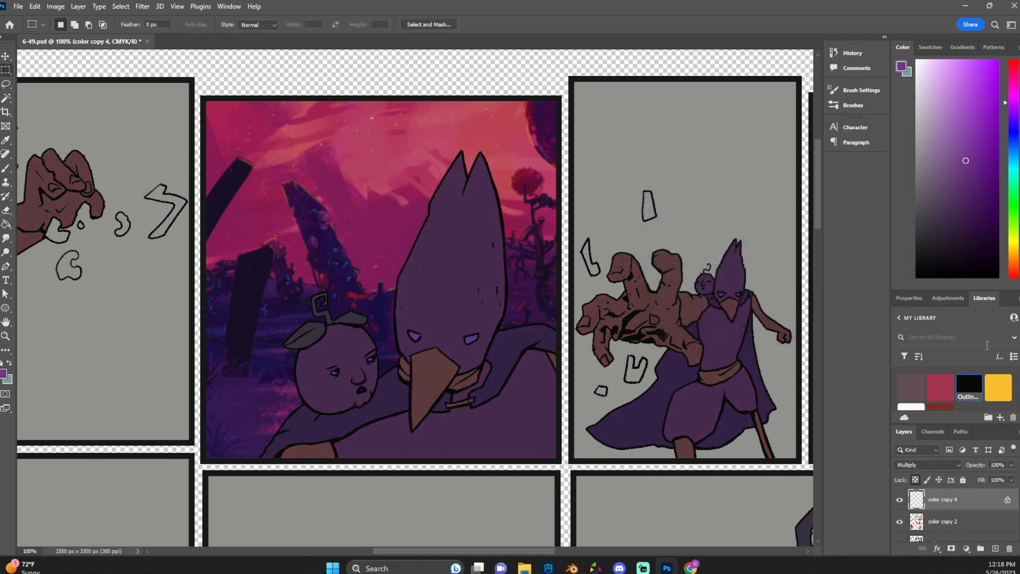
Lower the color copy 4 layer's opacity to 95% and rename the layer to shading.
click(1011, 465)
drag(1011, 477, 1010, 480)
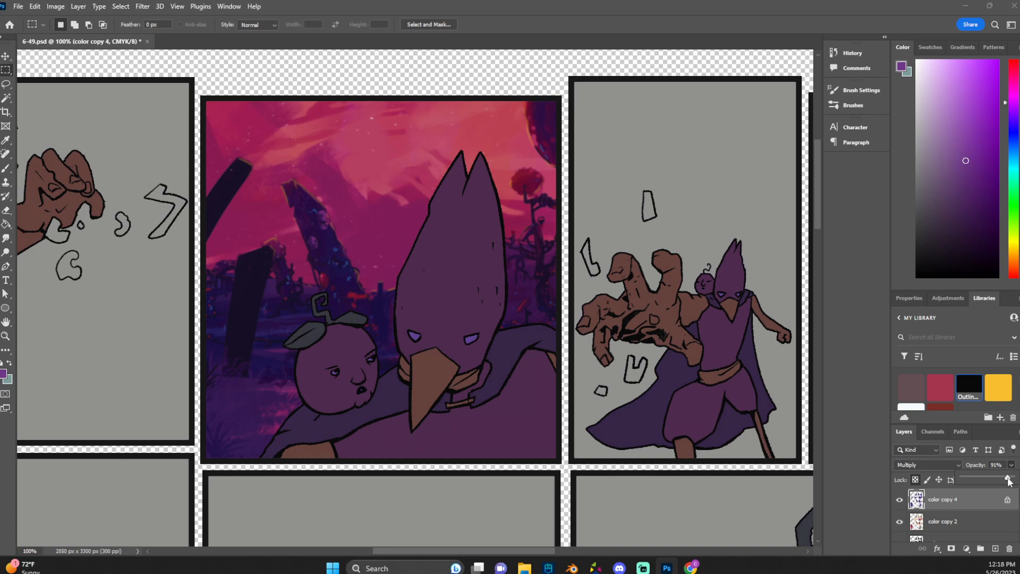
click(943, 509)
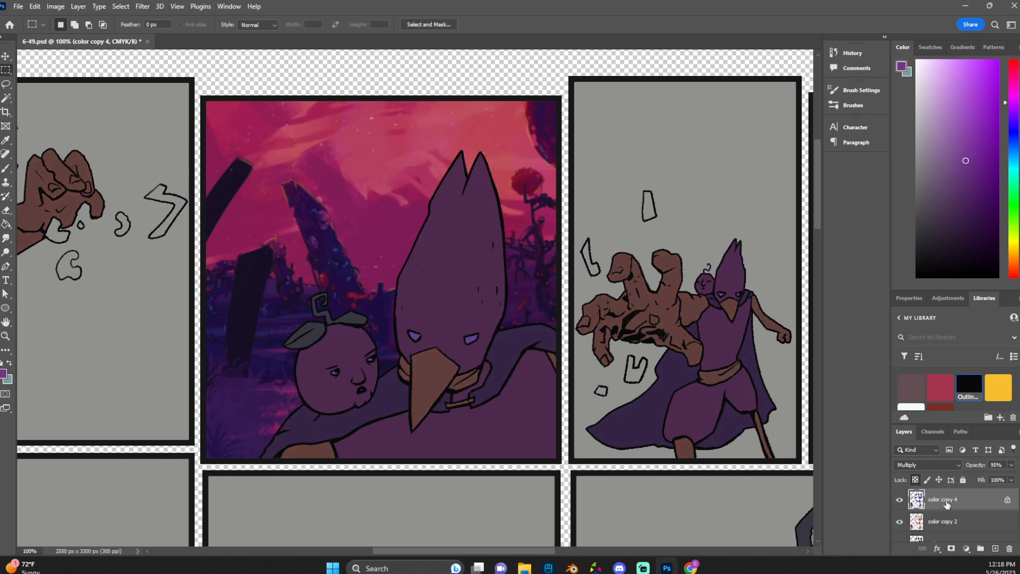
double_click(945, 500)
text(shading)
key(Return)
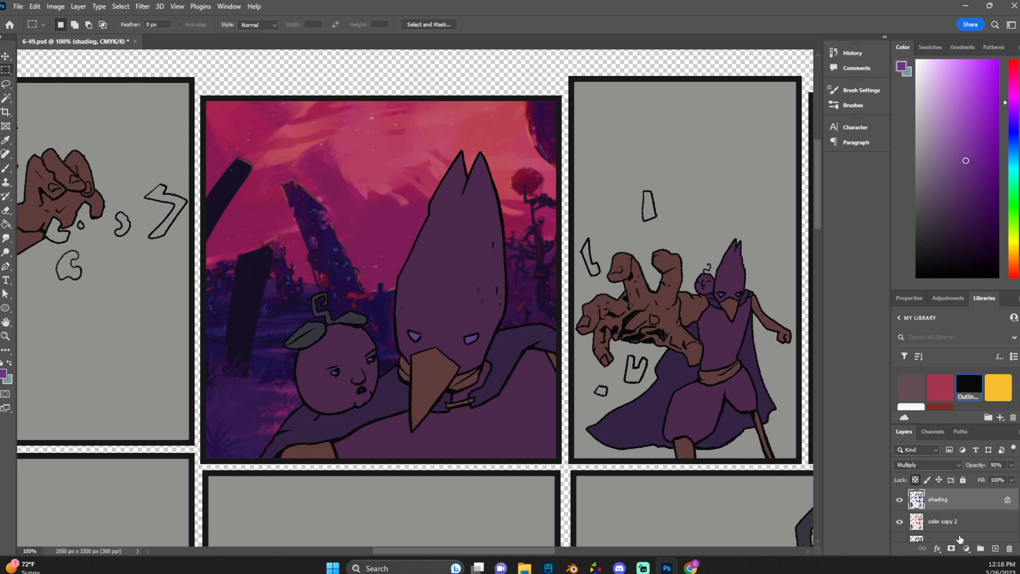
Add a layer mask to the shading layer and ready the Brush with black as the foreground color.
click(951, 549)
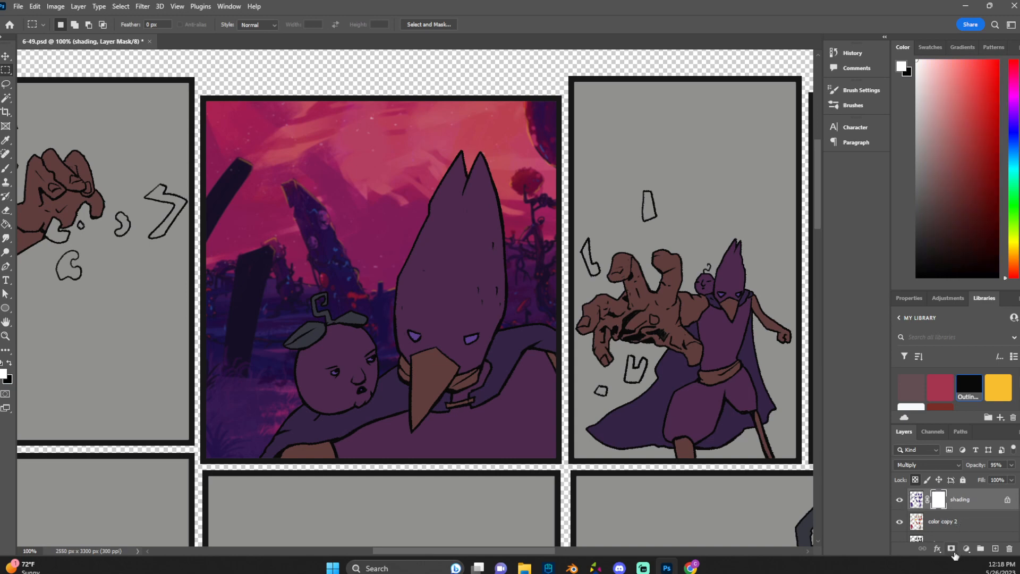
key(b)
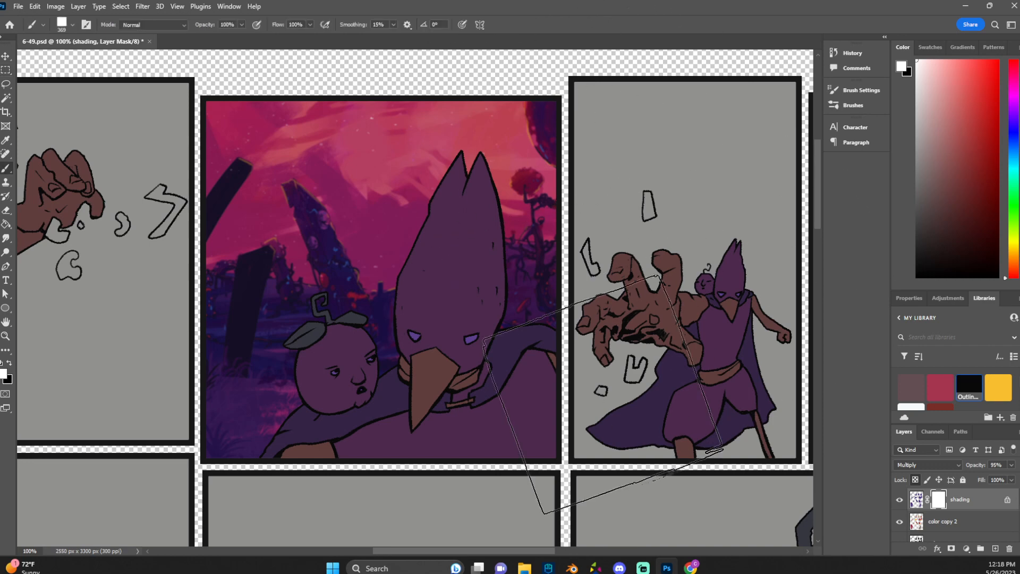
key(x)
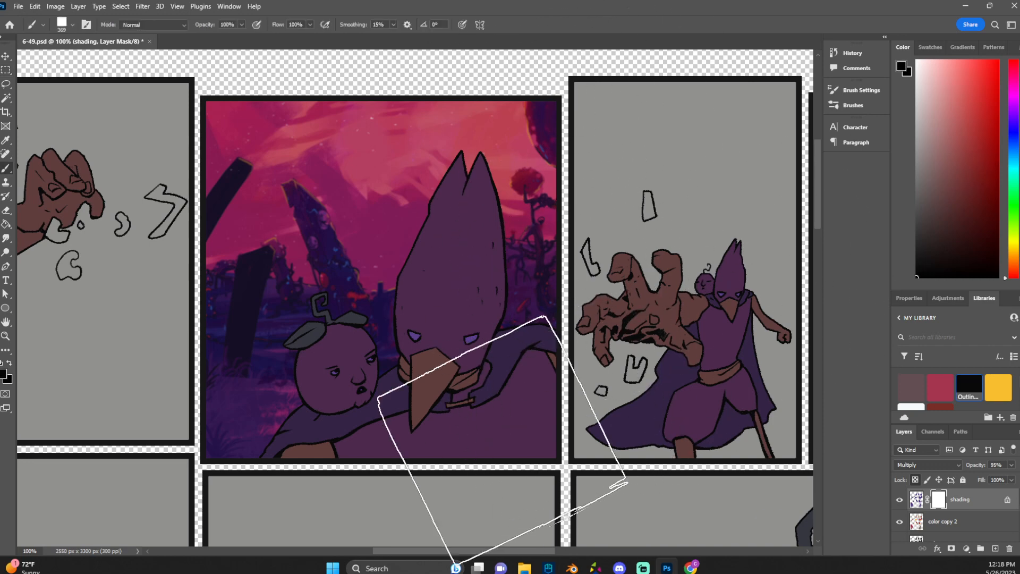
Try painting black with the large brush on the shading mask over the characters in the top row's second and third panels.
drag(501, 410, 637, 187)
scroll(648, 190, down, 1)
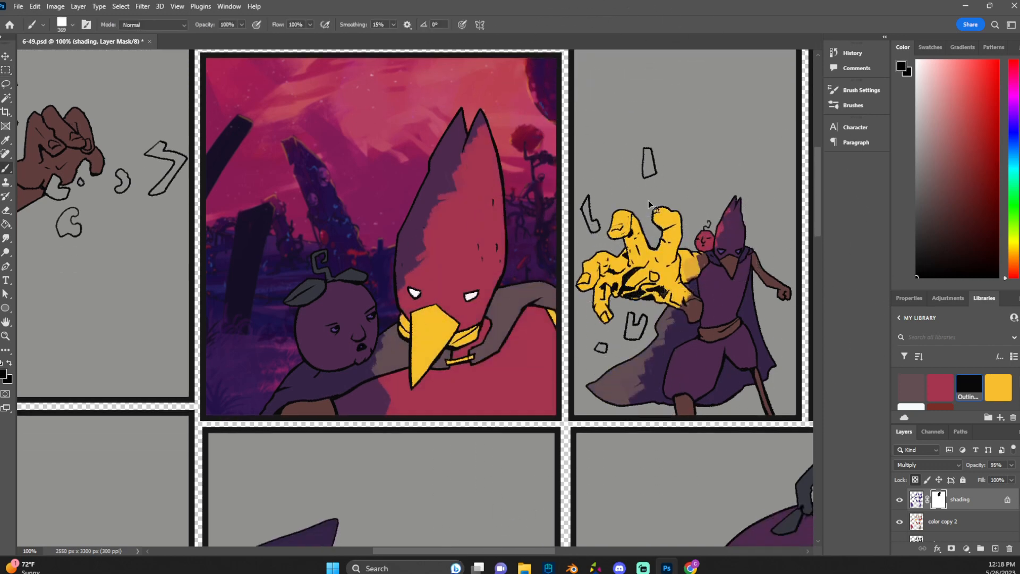
key(ctrl+z)
Choose the Sharp Render brush and set its size to 120 px.
key(ctrl+minus)
scroll(579, 223, down, 2)
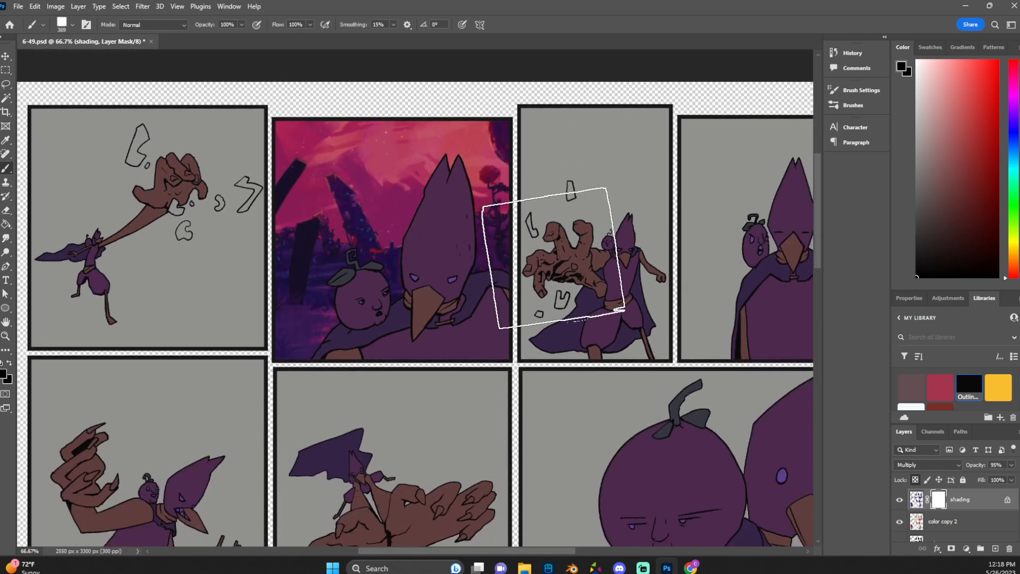
scroll(552, 257, up, 1)
key(ctrl+plus)
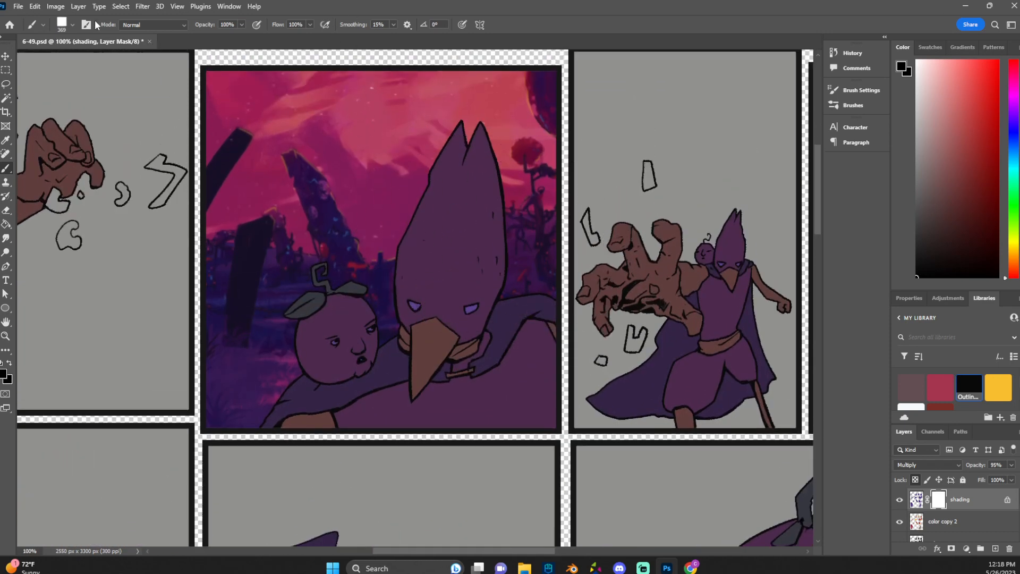
click(72, 24)
scroll(80, 191, down, 2)
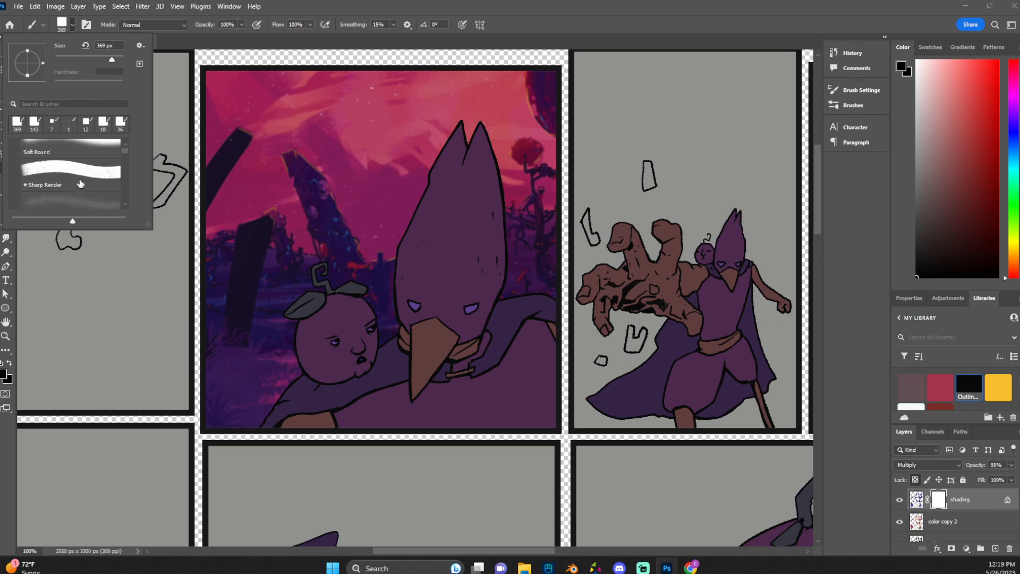
click(74, 173)
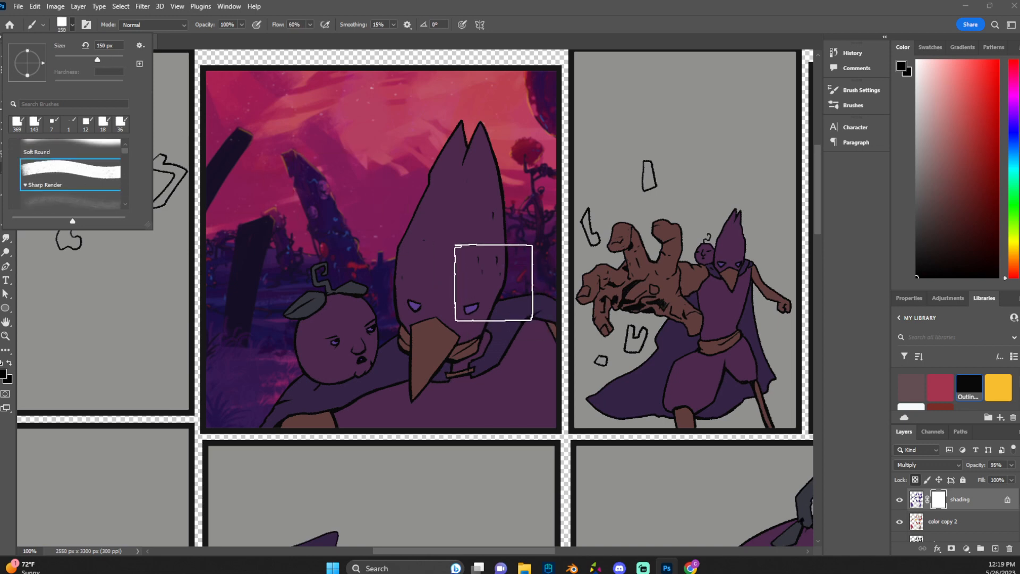
right_click(534, 180)
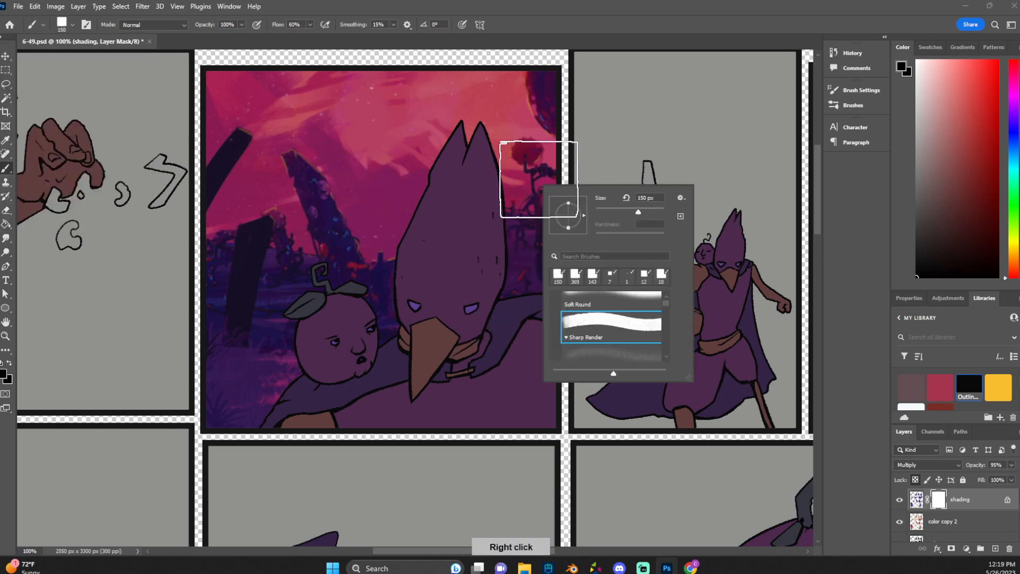
drag(641, 212, 633, 216)
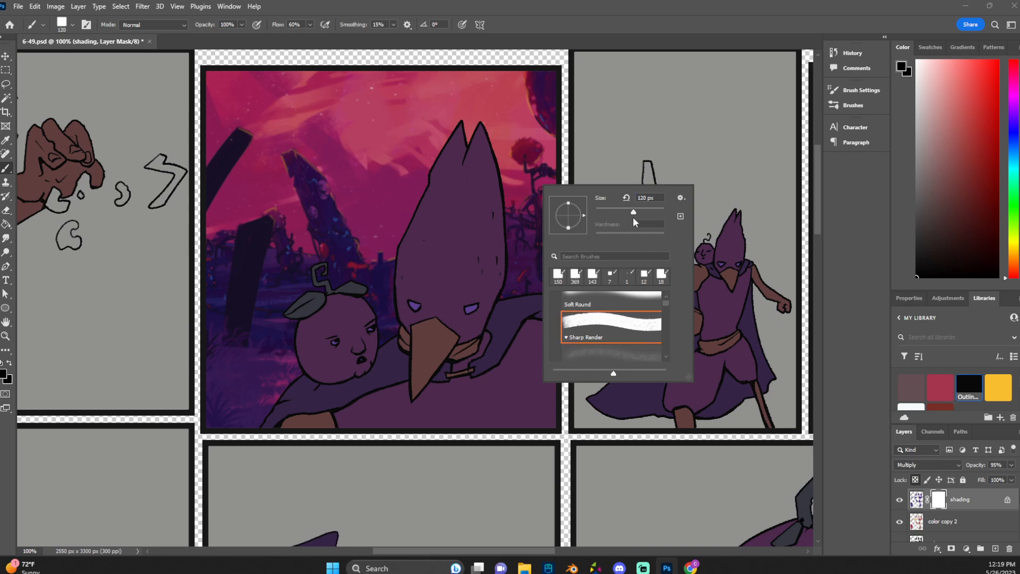
Set the brush opacity to 88% and its size to 102 px.
click(241, 24)
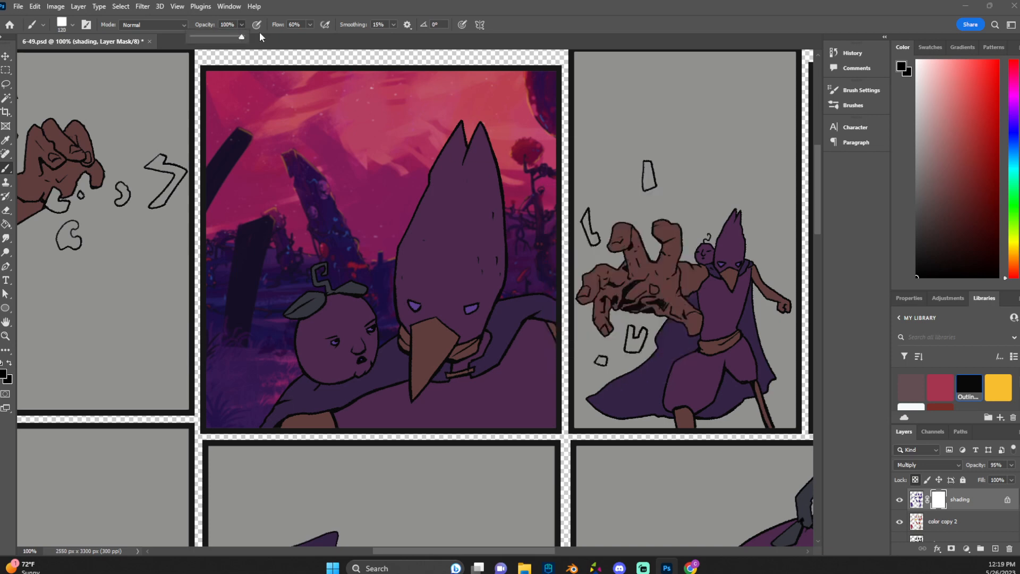
drag(241, 36, 238, 37)
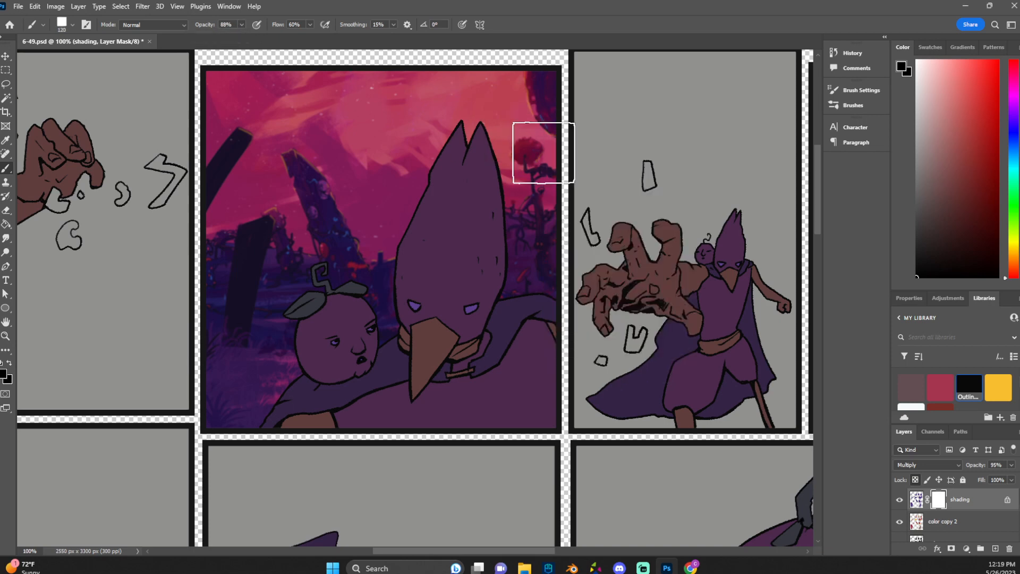
right_click(558, 159)
drag(648, 197, 642, 197)
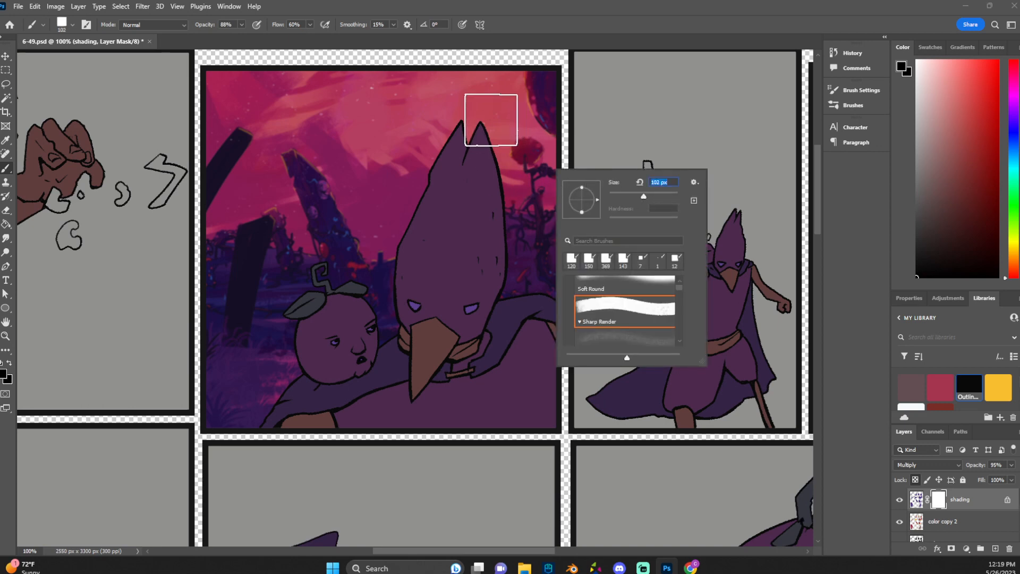
Paint black on the shading mask to light the right half of the bird character's head in the second panel.
mouse_move(491, 119)
mouse_down()
mouse_move(495, 179)
mouse_move(475, 273)
mouse_up()
key(ctrl+z)
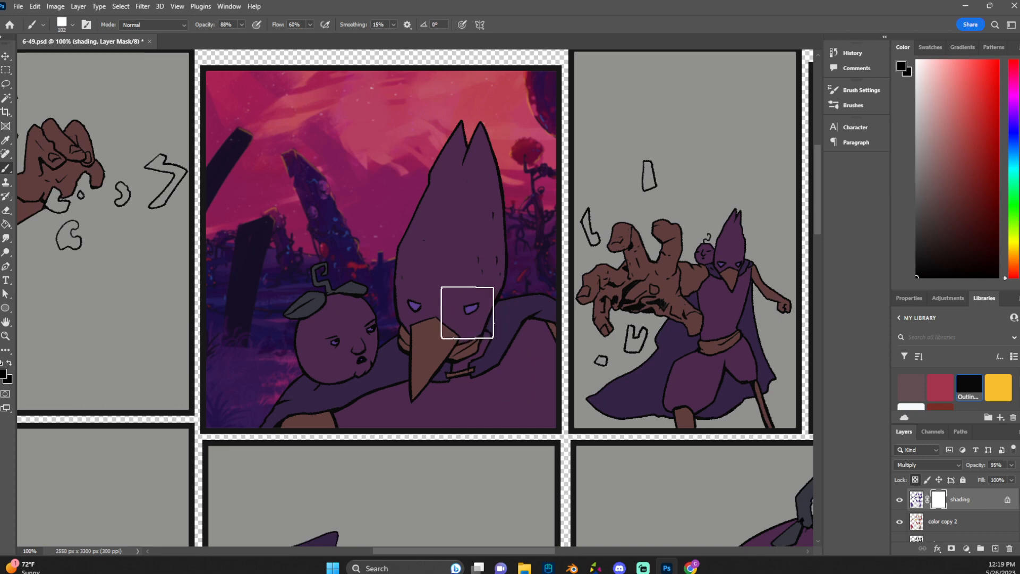
drag(464, 307, 483, 154)
Reduce the brush to 25 px and mask out the shading along the right side of the bird character's beak.
right_click(453, 354)
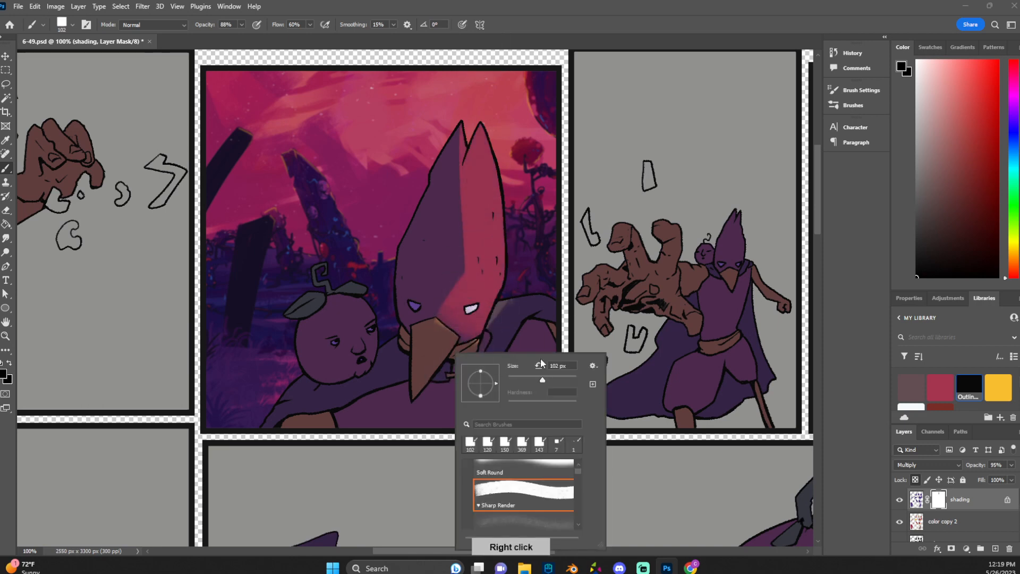
mouse_move(537, 378)
mouse_down()
mouse_move(542, 369)
mouse_move(531, 371)
mouse_up()
click(442, 366)
right_click(493, 335)
drag(449, 339, 417, 392)
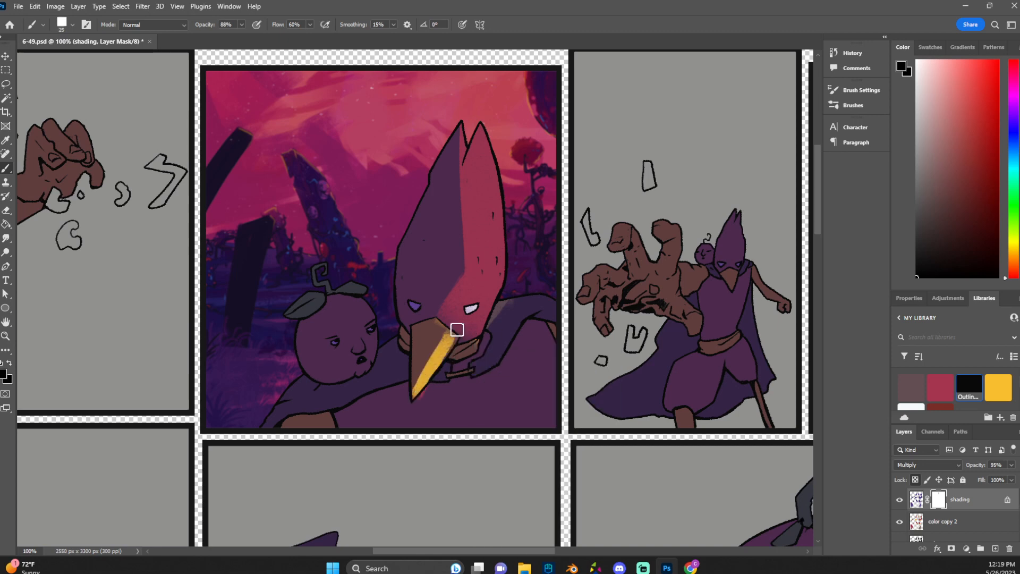
Paint black on the shading mask to light the right side of the fruit character's face, its leaves and its stem.
drag(509, 302, 605, 303)
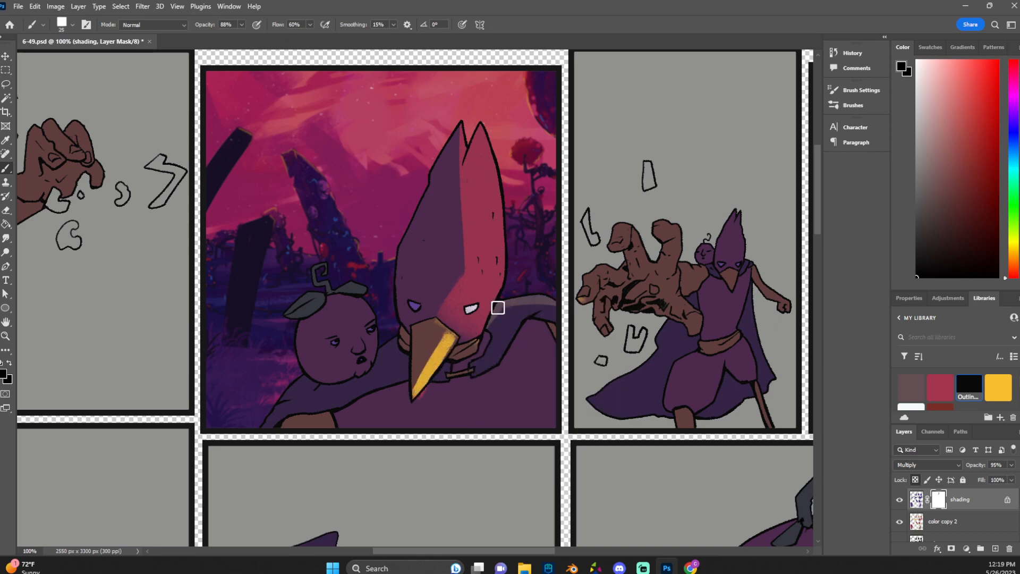
mouse_move(411, 311)
mouse_down()
mouse_move(466, 263)
mouse_move(360, 317)
mouse_move(364, 303)
mouse_move(357, 334)
mouse_move(355, 313)
mouse_move(367, 355)
mouse_move(371, 326)
mouse_move(345, 300)
mouse_move(360, 285)
mouse_move(378, 291)
mouse_move(323, 278)
mouse_up()
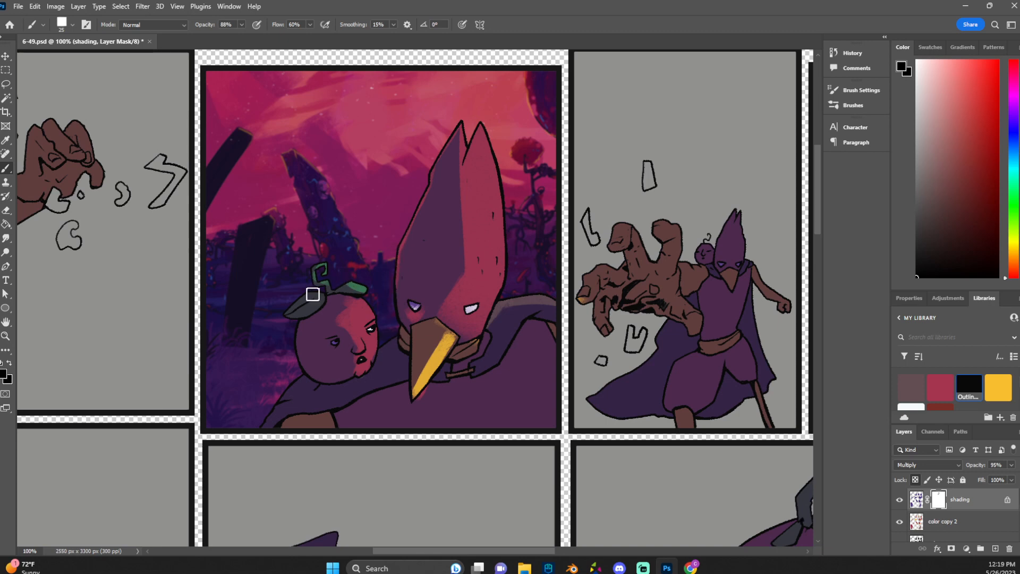
drag(312, 293, 291, 309)
Choose the Kyle's Concept Brushes All Purpose Blend smudge preset and set its size to 120 px.
right_click(517, 341)
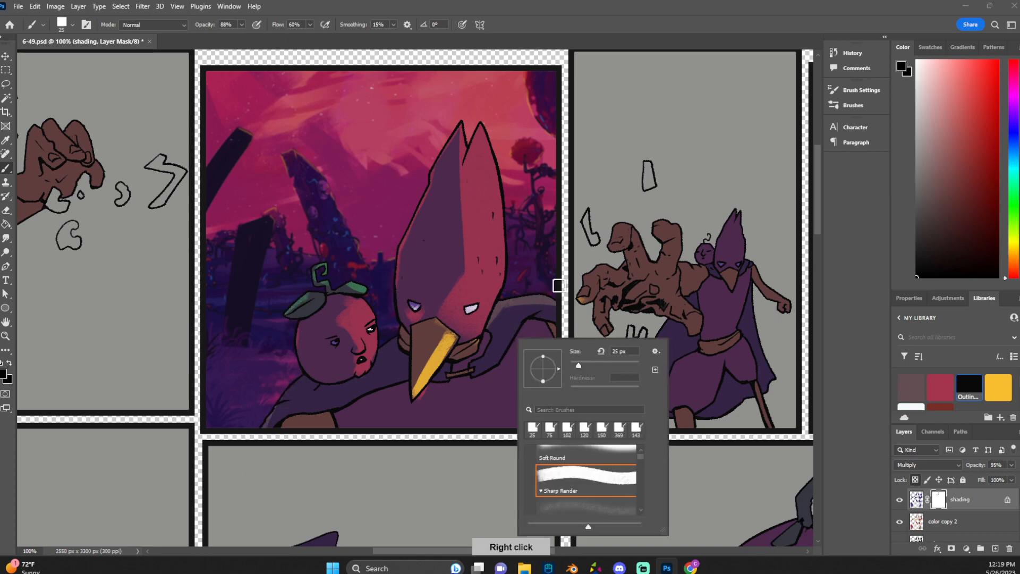
click(413, 236)
scroll(326, 207, up, 1)
scroll(327, 207, down, 1)
scroll(327, 207, up, 1)
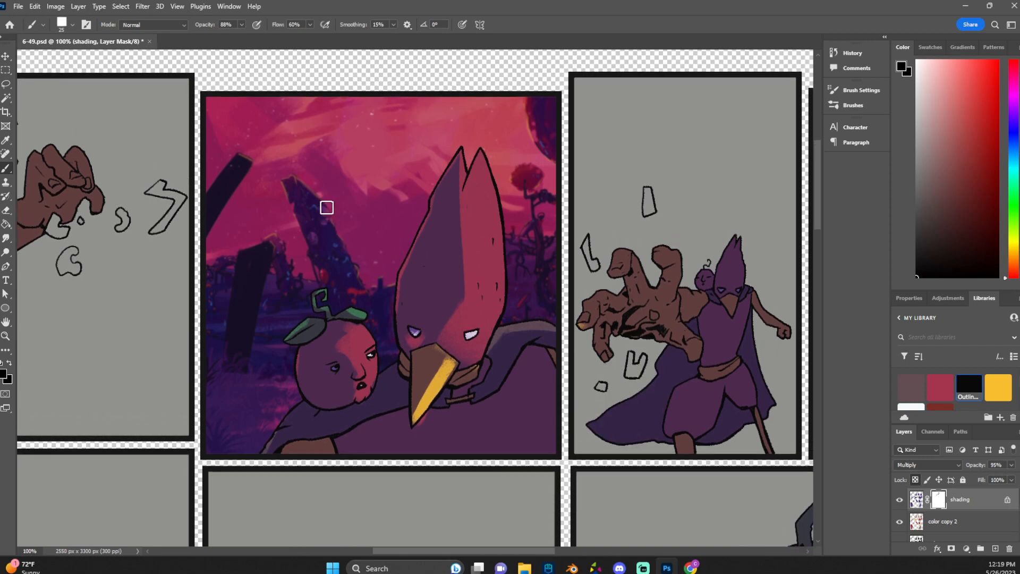
click(66, 26)
scroll(57, 184, up, 3)
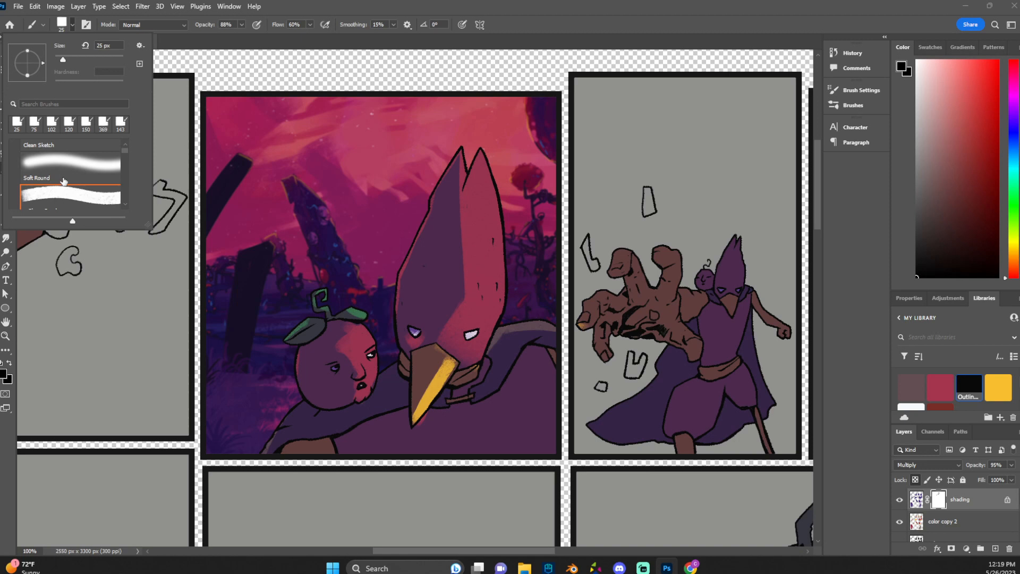
scroll(64, 181, up, 5)
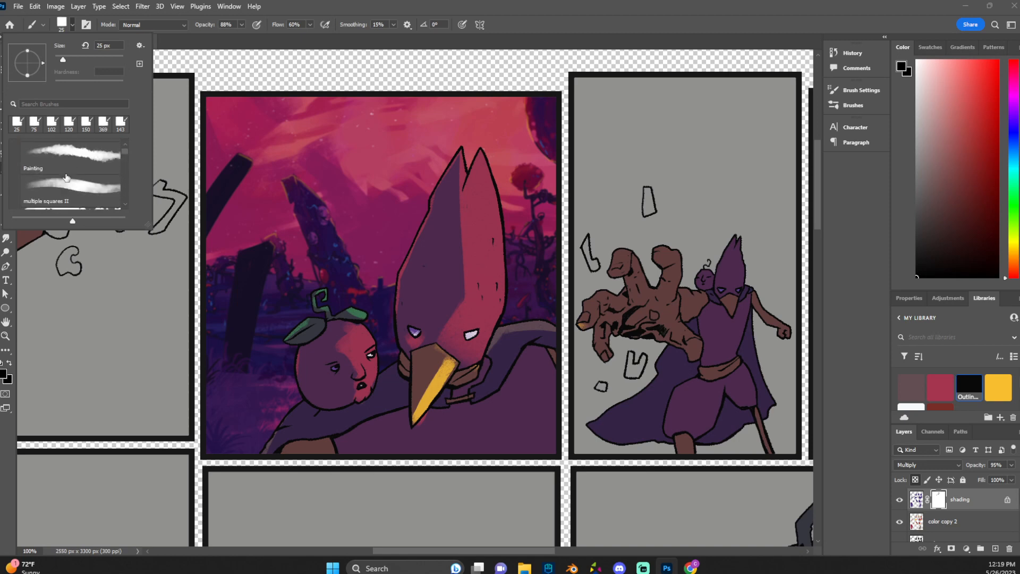
scroll(66, 178, up, 8)
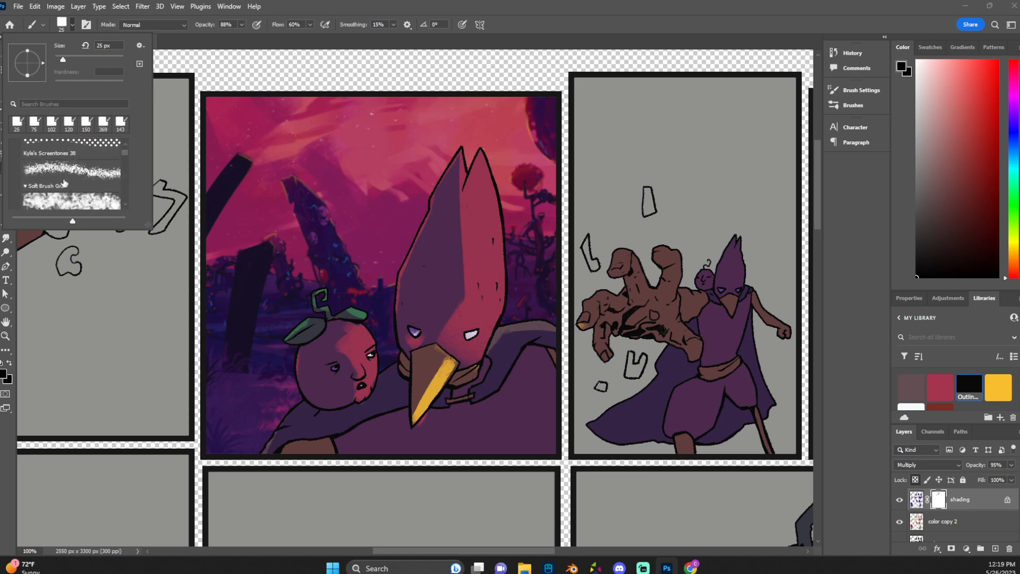
scroll(64, 183, up, 2)
click(63, 170)
right_click(469, 256)
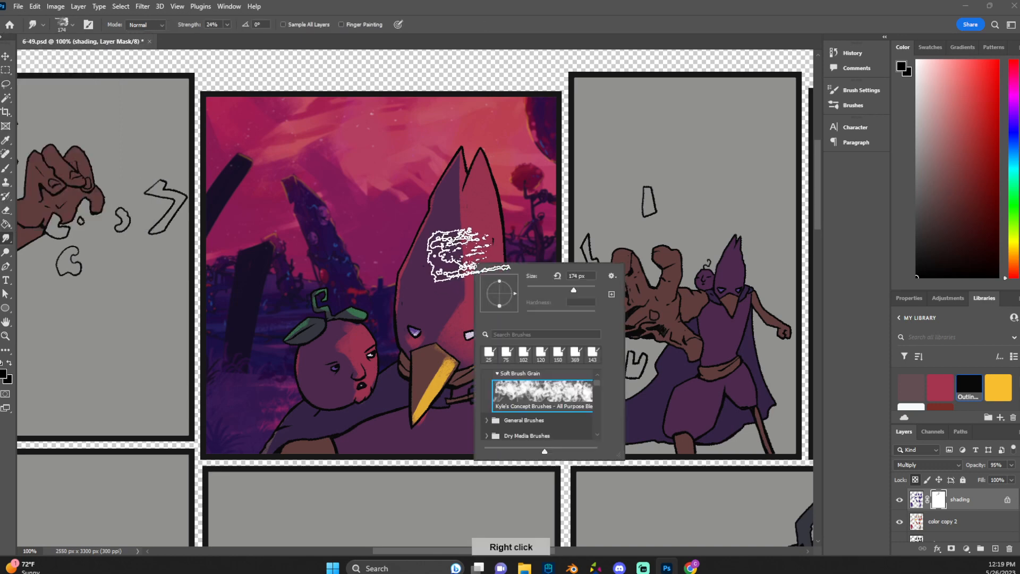
click(563, 290)
click(434, 266)
Smudge the mask to blend light into shadow on the bird's head, the fruit character's face and the beak.
mouse_move(435, 266)
mouse_down()
mouse_move(484, 221)
mouse_move(462, 201)
mouse_move(425, 301)
mouse_move(426, 344)
mouse_move(474, 235)
mouse_up()
drag(346, 360, 348, 428)
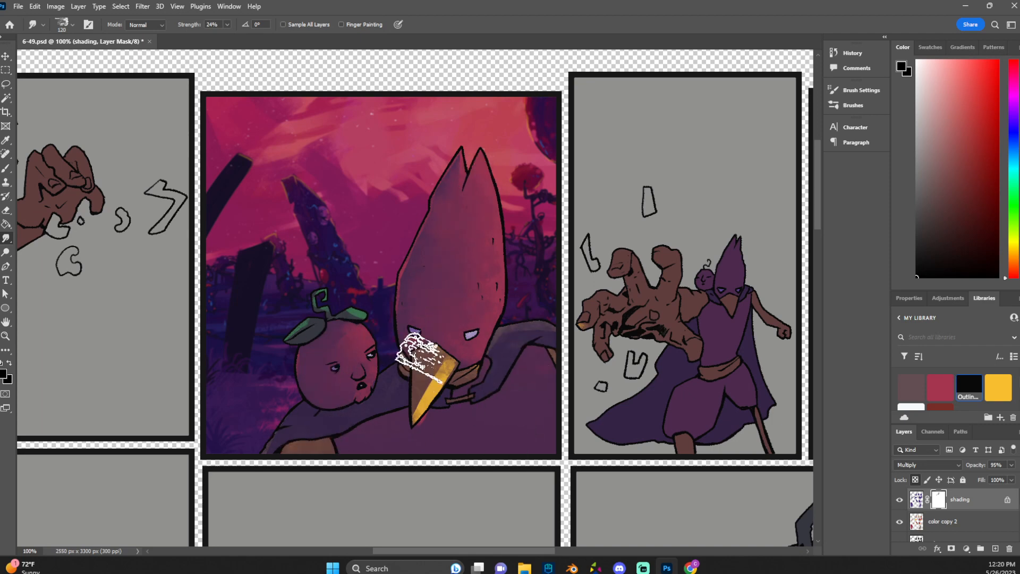
drag(410, 369, 437, 385)
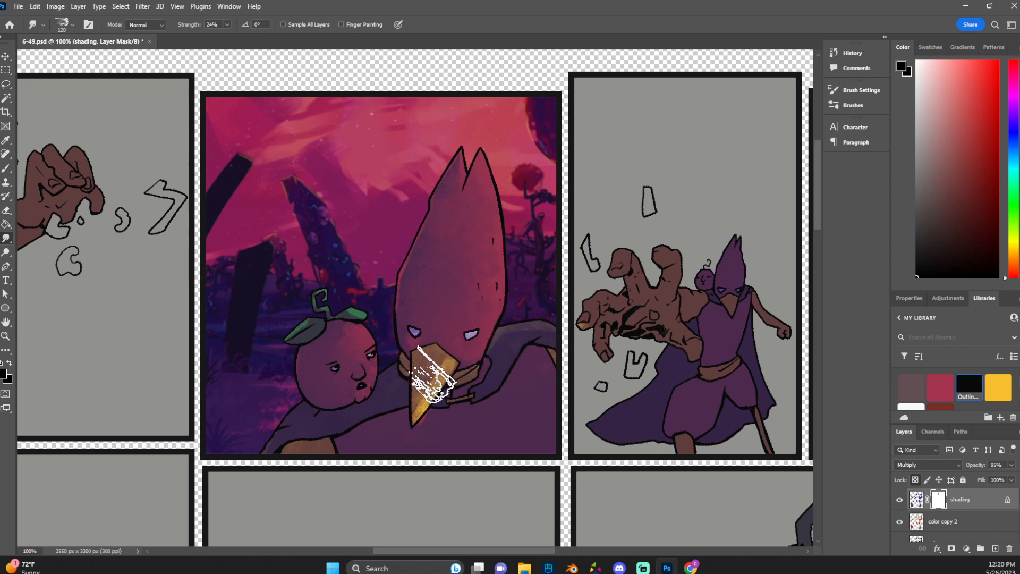
Return to the Sharp Render brush and set its size to 20 px and its opacity to 77%.
key(b)
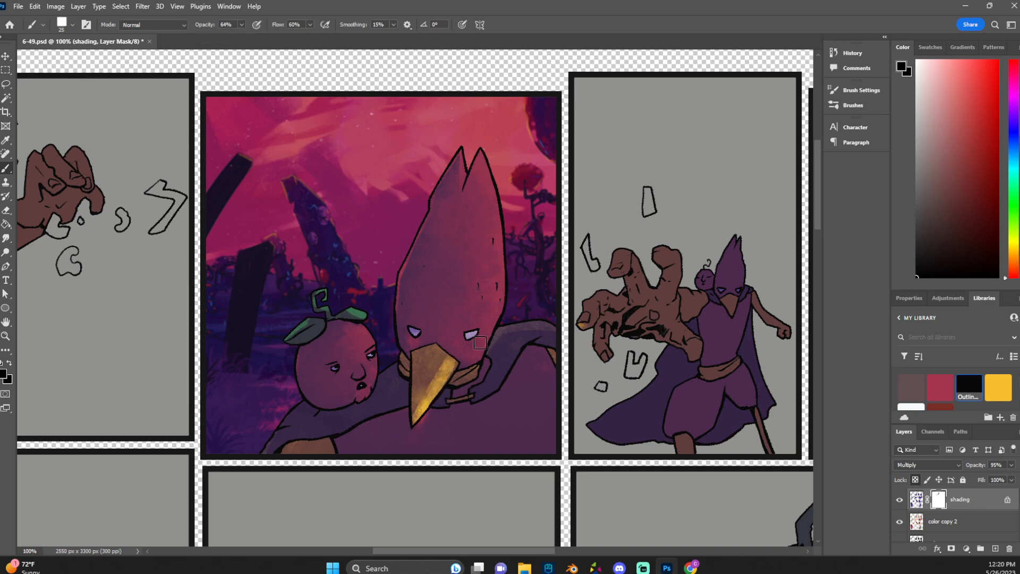
right_click(426, 397)
drag(489, 386, 487, 386)
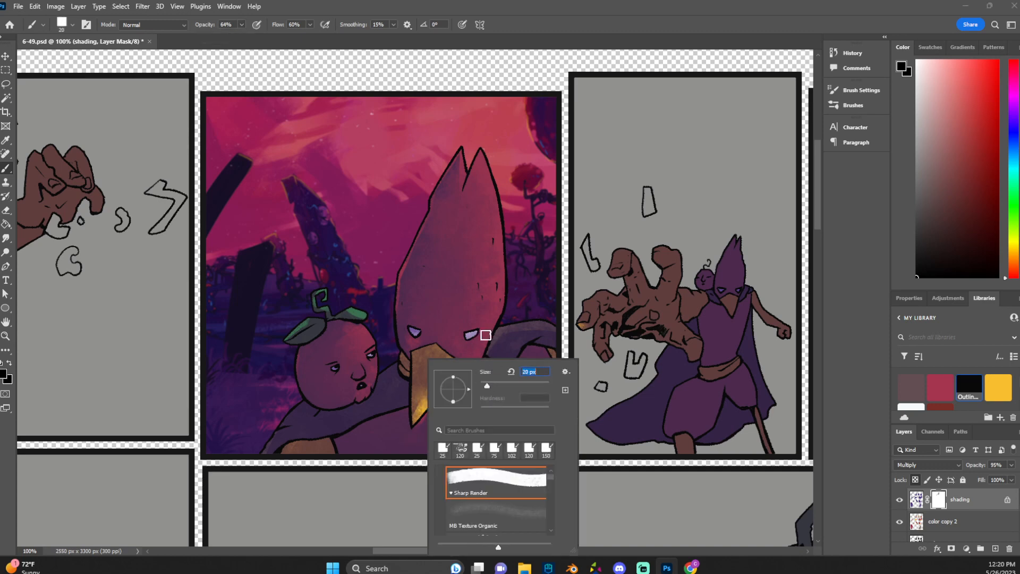
click(483, 165)
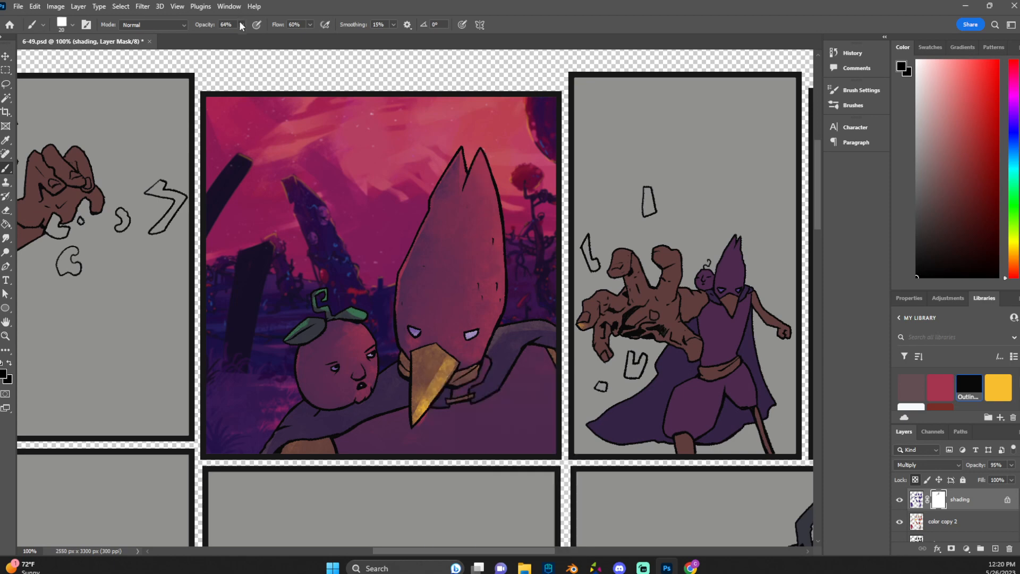
drag(241, 24, 248, 41)
click(495, 204)
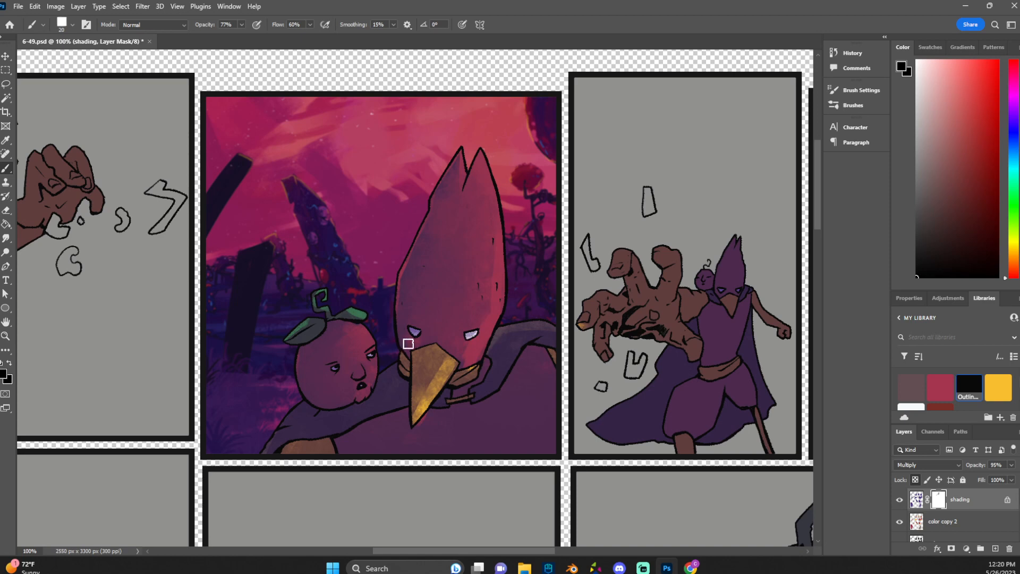
Mask out the shading along the right edge of the bird's beak and undo the last two strokes.
drag(442, 374, 421, 402)
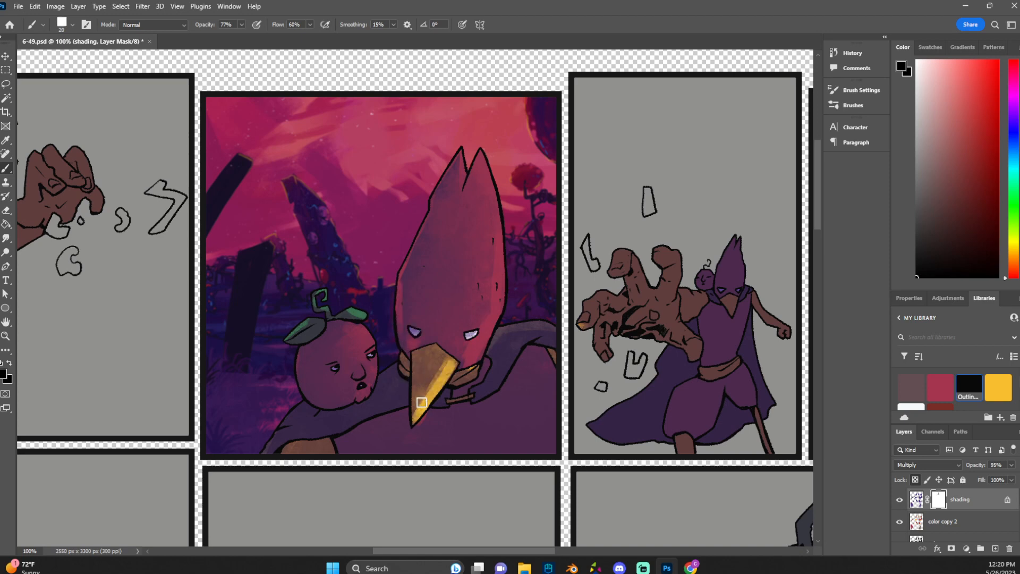
mouse_move(534, 402)
mouse_down()
mouse_move(482, 455)
mouse_move(552, 400)
mouse_move(515, 453)
mouse_up()
key(ctrl+z)
key(ctrl+z)
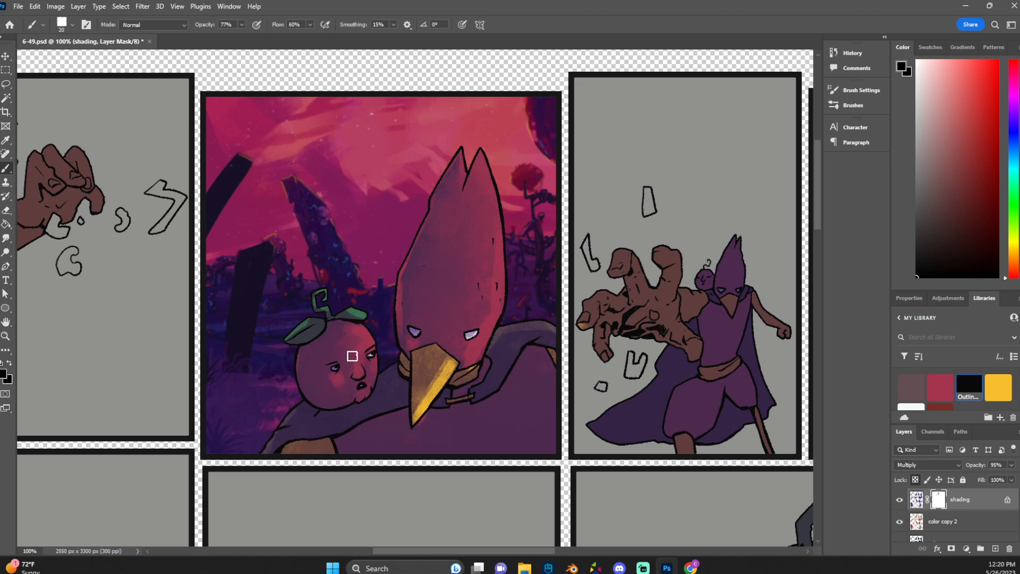
Lower the brush opacity to 46% and touch up the light around the fruit character's eye.
right_click(364, 352)
click(242, 24)
drag(242, 25, 228, 42)
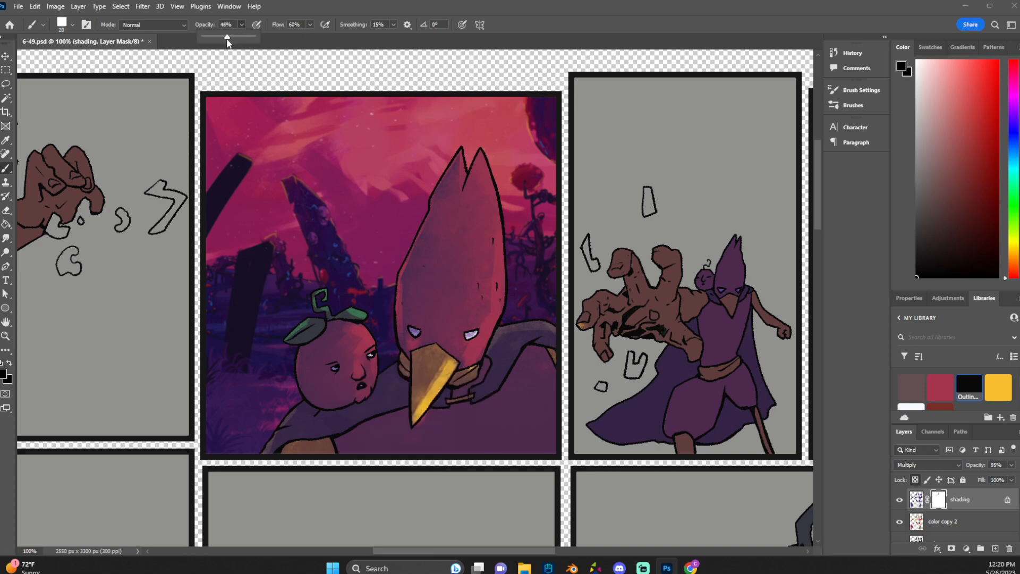
click(334, 378)
Reset the painting colors to pure black and white and mask out the shading over the bird's eyes.
click(923, 244)
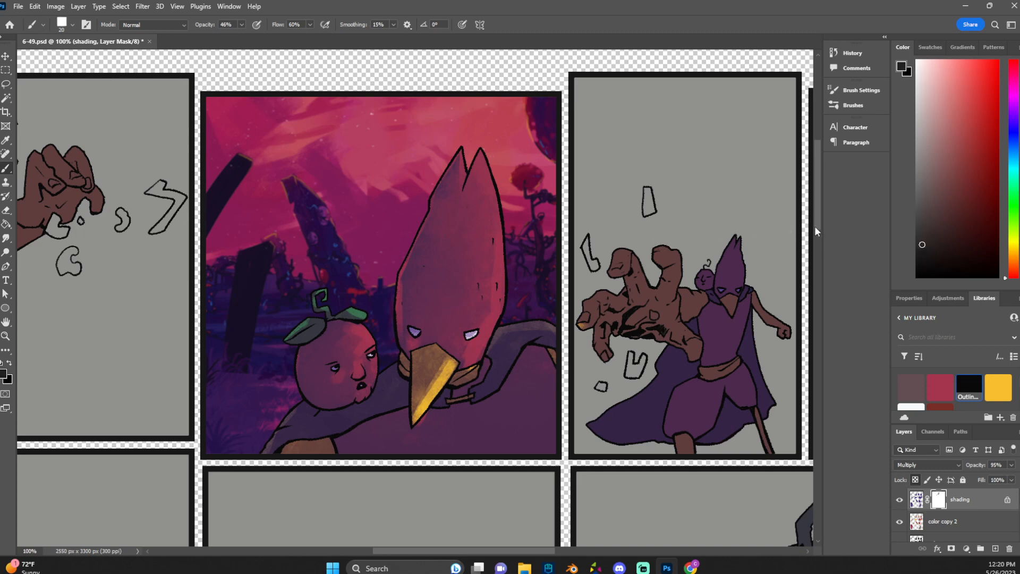
click(916, 276)
key(d)
key(x)
key(x)
key(x)
key(x)
key(x)
key(x)
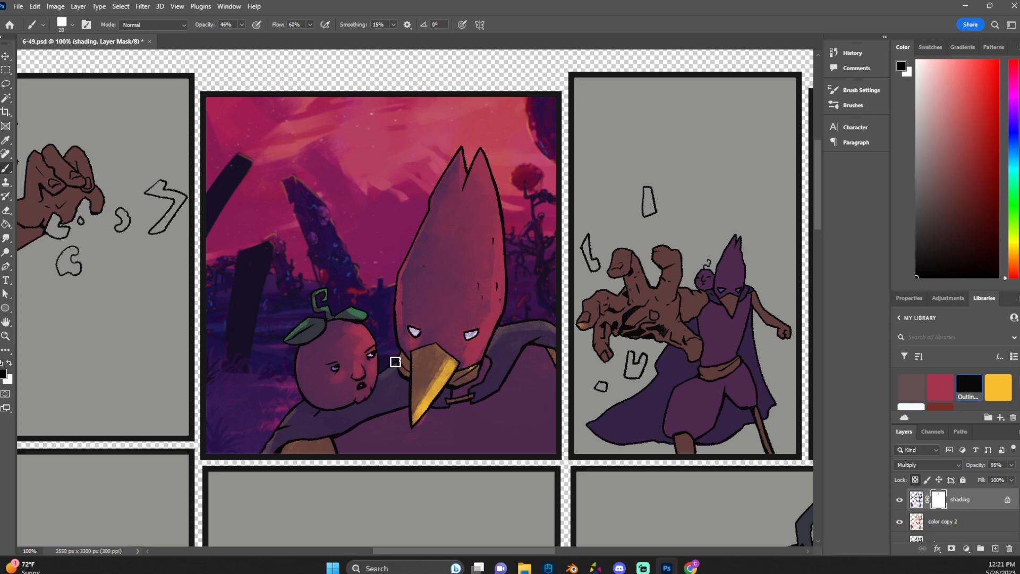
key(x)
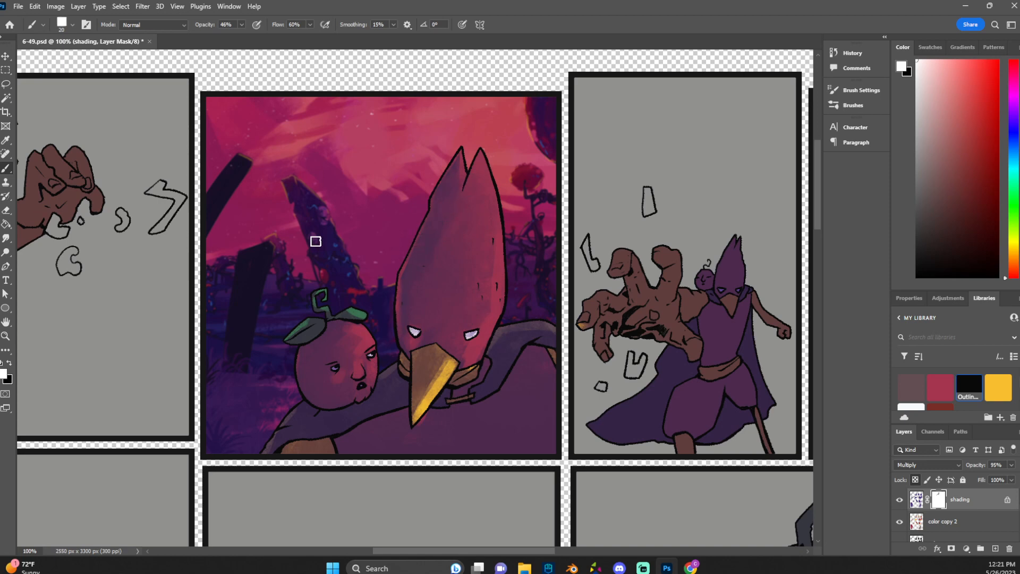
Paint black on the mask to brighten the shaded left side of the bird's beak.
scroll(496, 319, down, 3)
scroll(495, 326, up, 1)
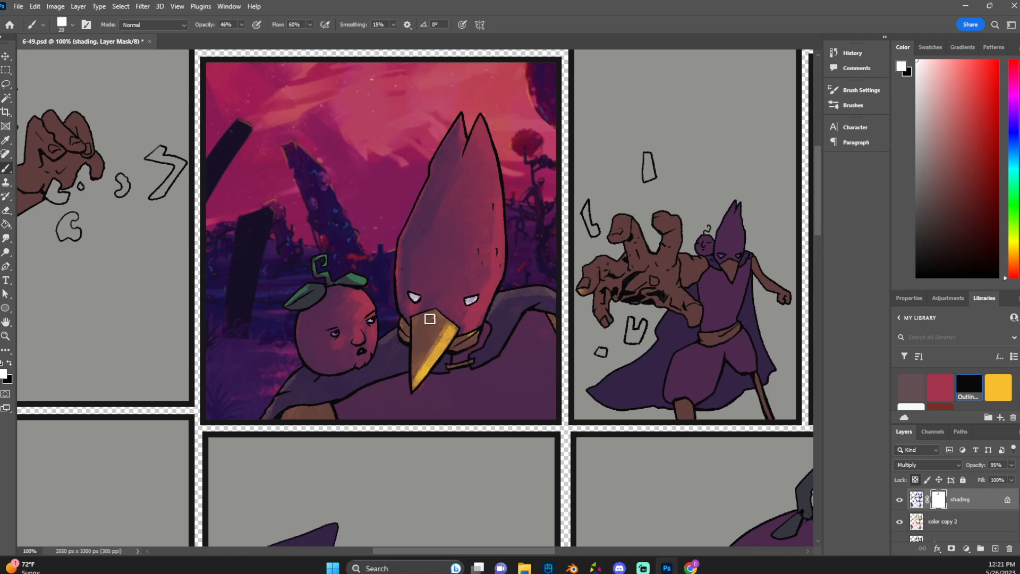
key(x)
mouse_move(434, 317)
mouse_down()
mouse_move(409, 396)
mouse_move(442, 321)
mouse_move(425, 362)
mouse_move(450, 328)
mouse_move(436, 348)
mouse_up()
key(x)
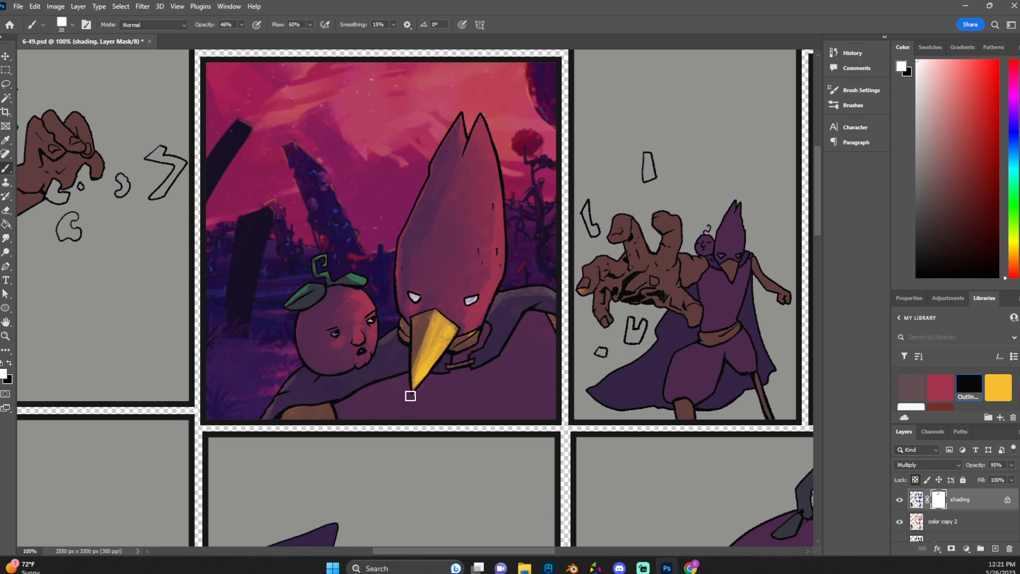
Choose the Kyle's Screentones 38 brush and set its size to 78 px.
click(72, 24)
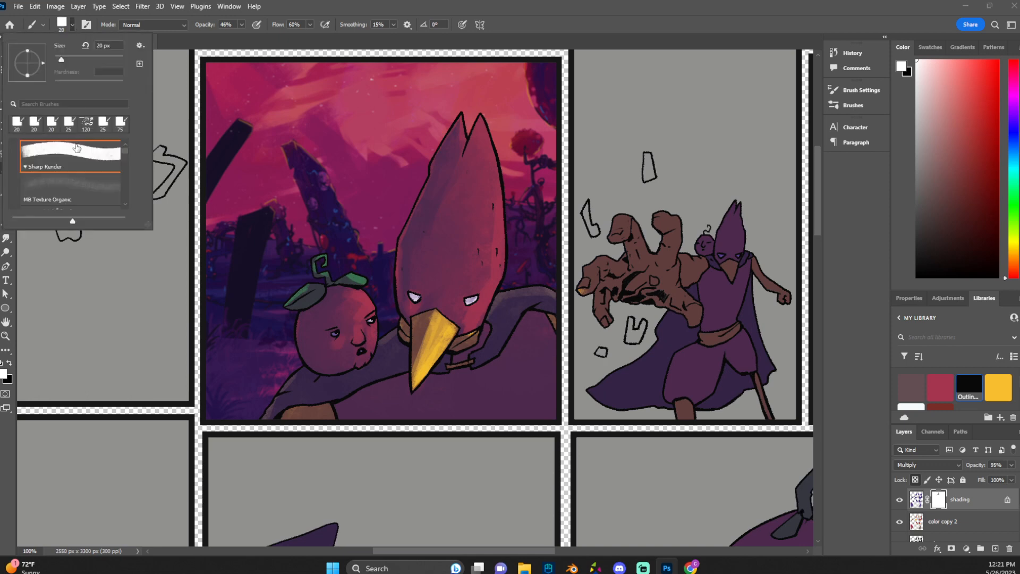
scroll(71, 176, down, 5)
scroll(70, 184, down, 3)
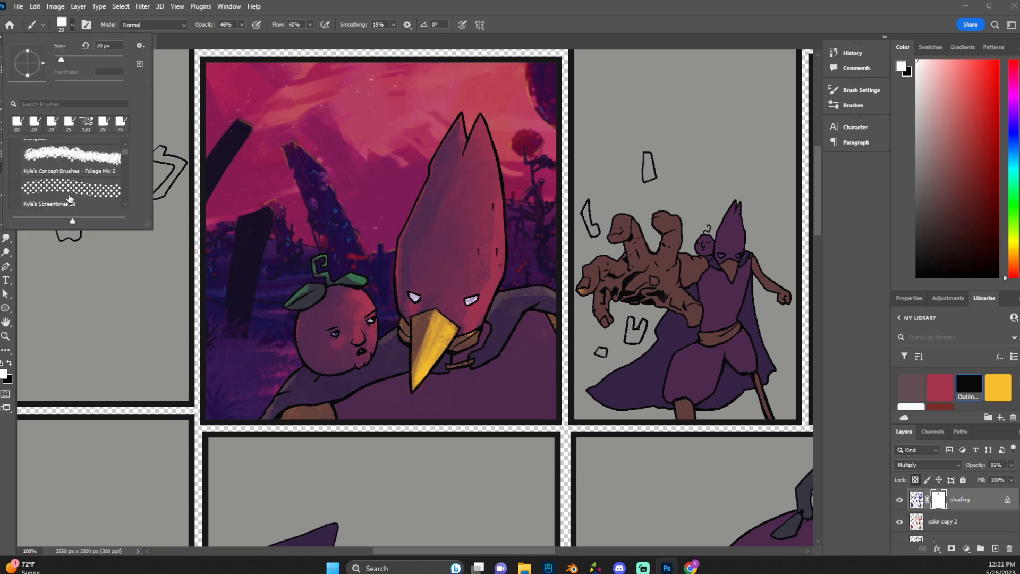
scroll(80, 187, down, 1)
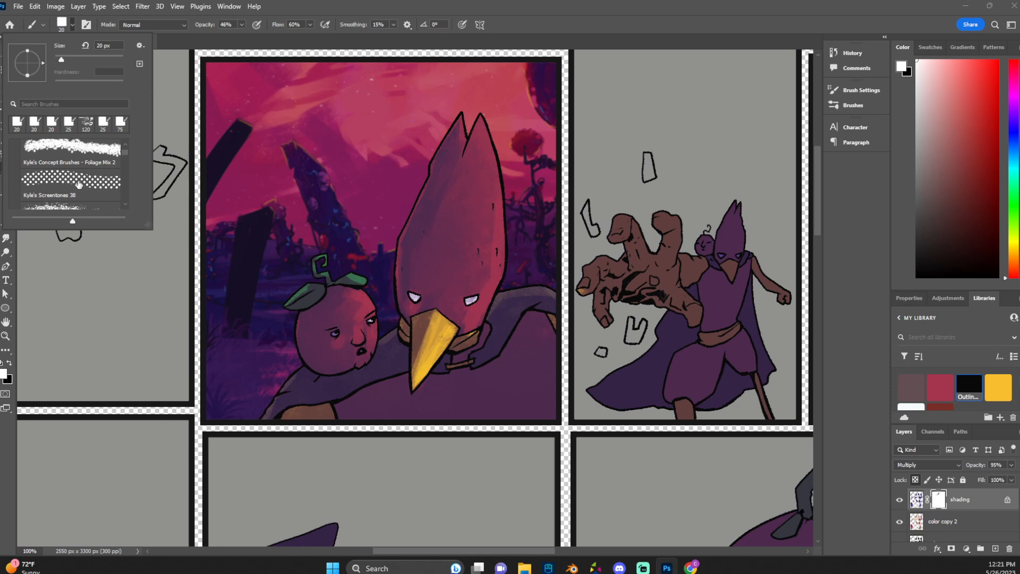
click(78, 184)
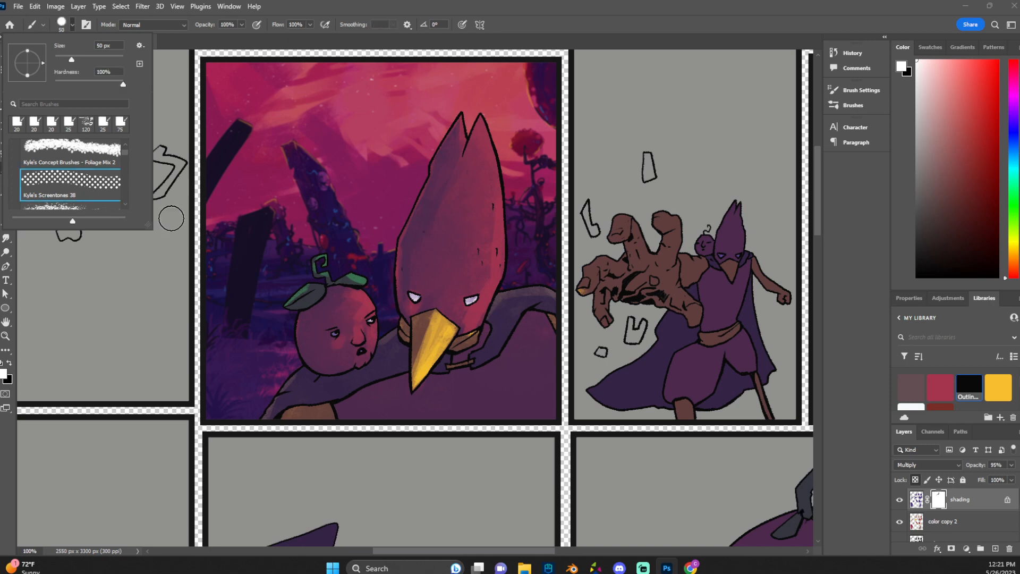
click(81, 59)
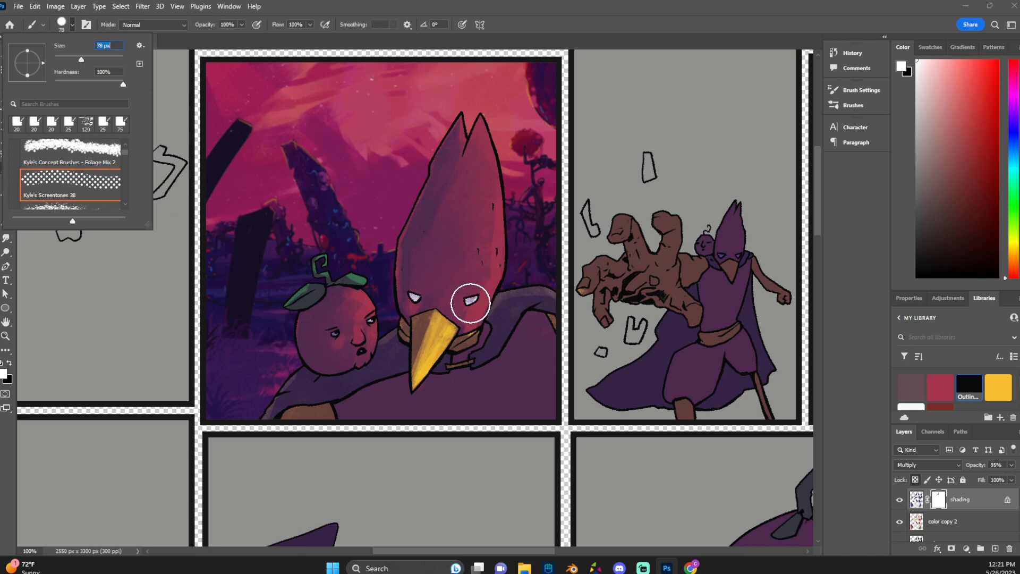
click(490, 276)
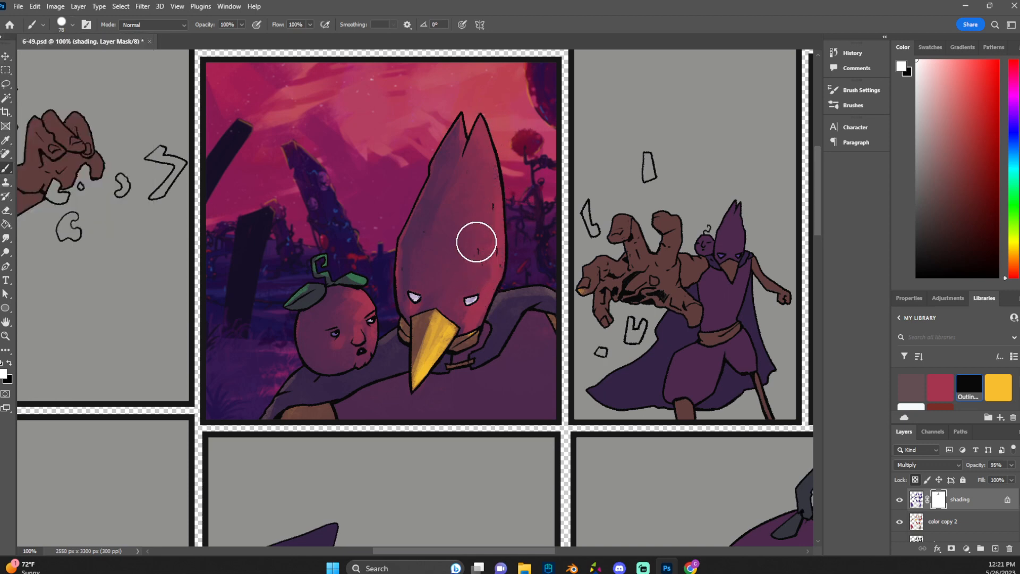
Set the brush opacity to 78% and paint black screentone dots on the bird's head, the fruit character's face and the cape.
key(x)
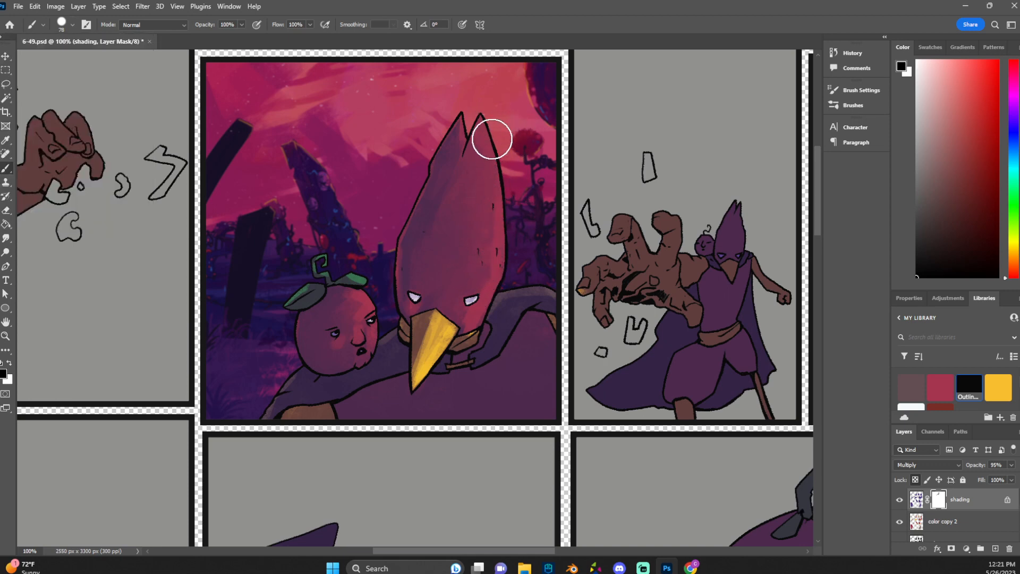
click(242, 24)
drag(358, 290, 363, 303)
drag(498, 170, 477, 282)
drag(523, 308, 501, 296)
drag(385, 364, 287, 391)
Paint white screentone into the shadow transition on the bird's head and black screentone on the cape's right shoulder.
key(x)
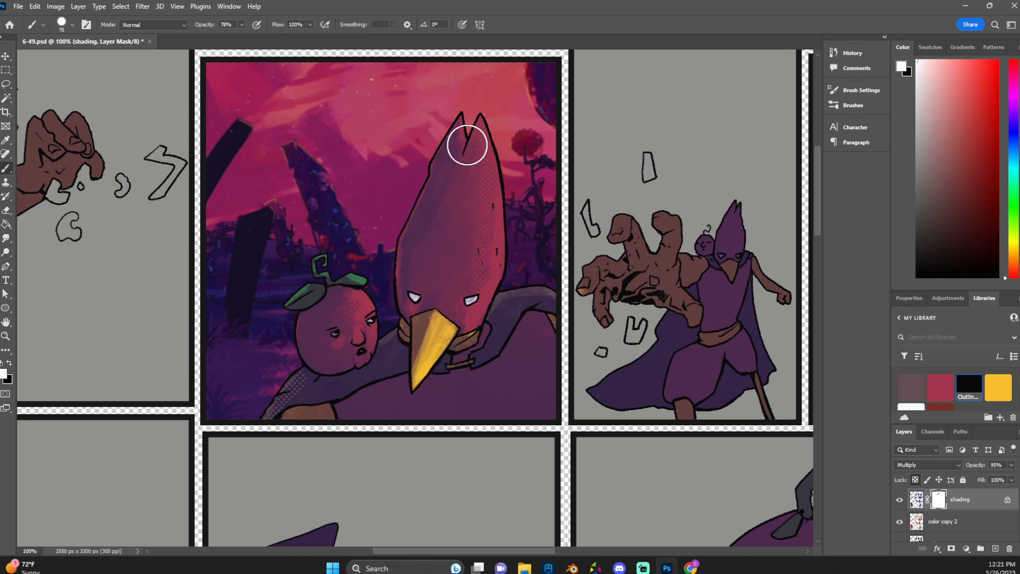
drag(467, 144, 448, 180)
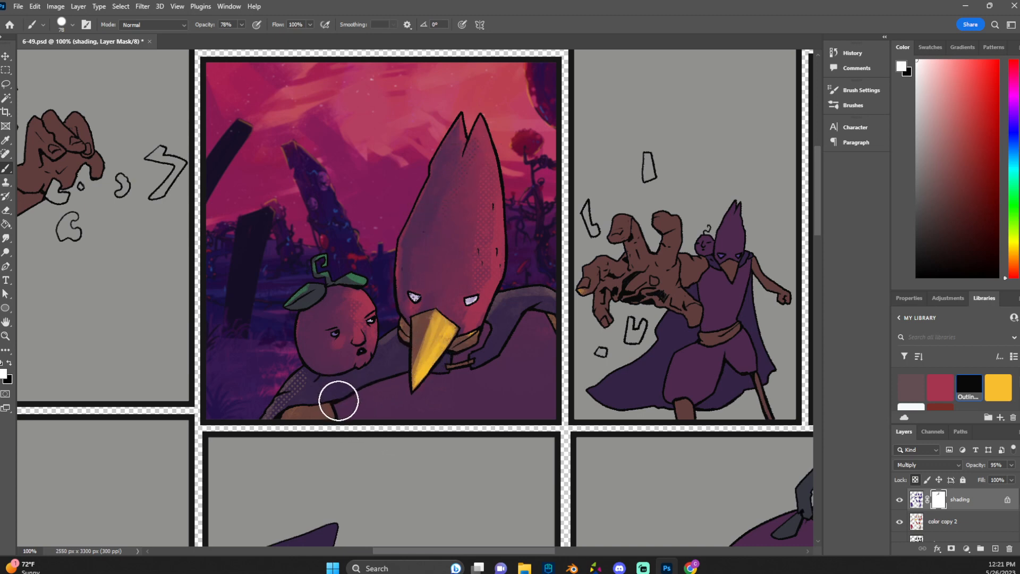
key(x)
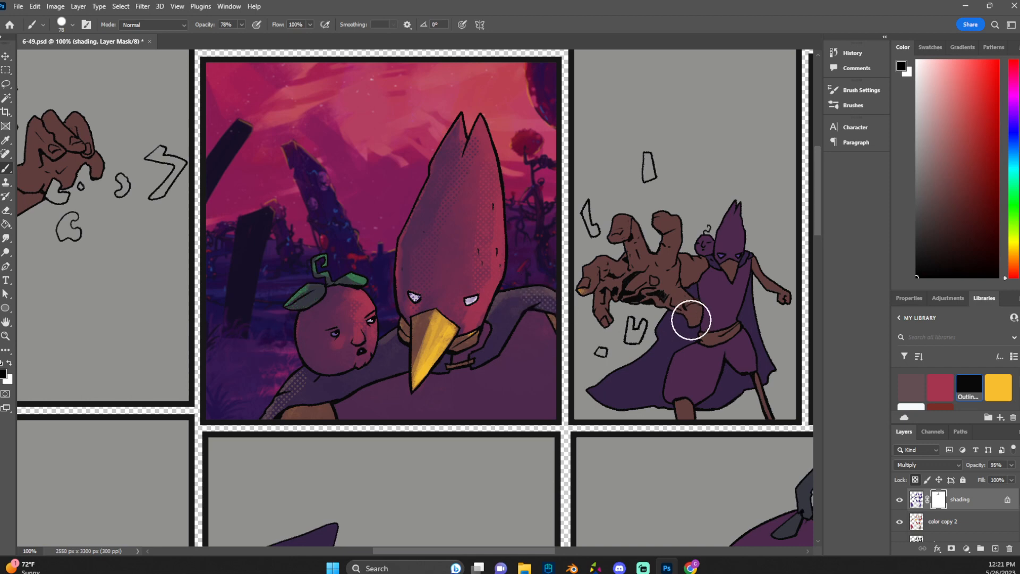
Choose the Clean Sketch brush at 10 px and paint black on the shading mask to brighten the bird's eyes and the collar's left edge.
scroll(689, 240, up, 1)
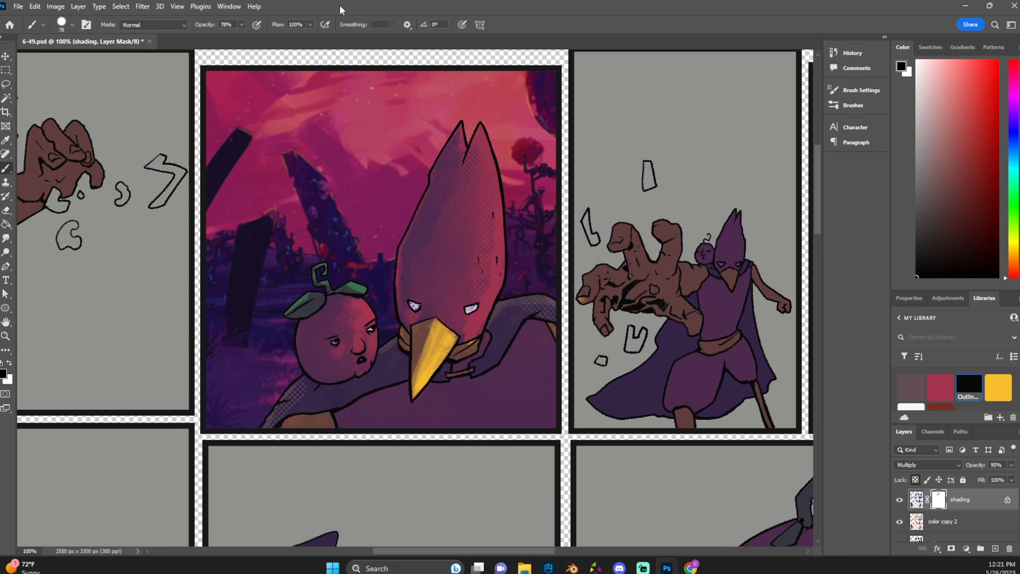
click(72, 25)
scroll(48, 169, down, 5)
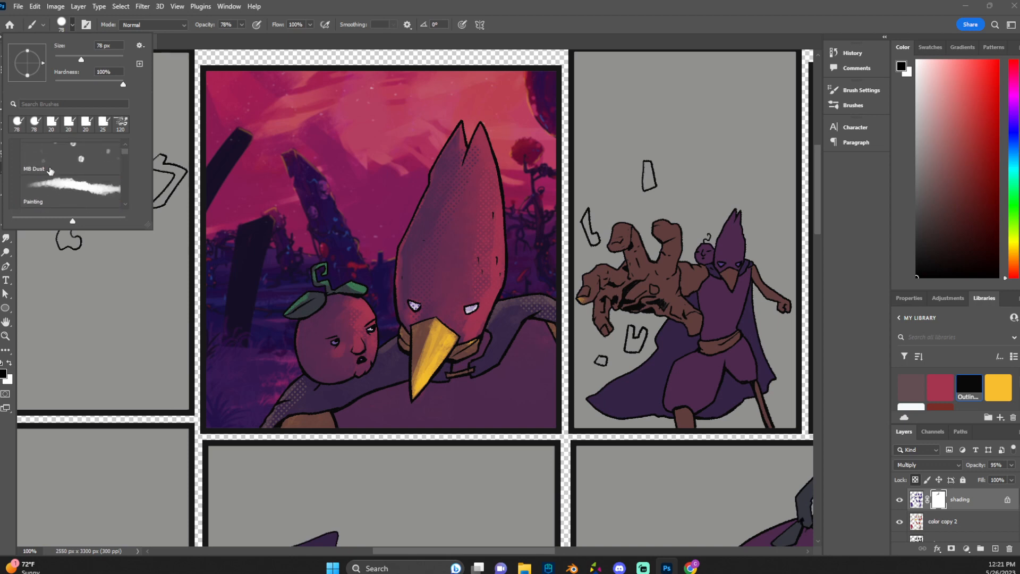
scroll(49, 169, down, 6)
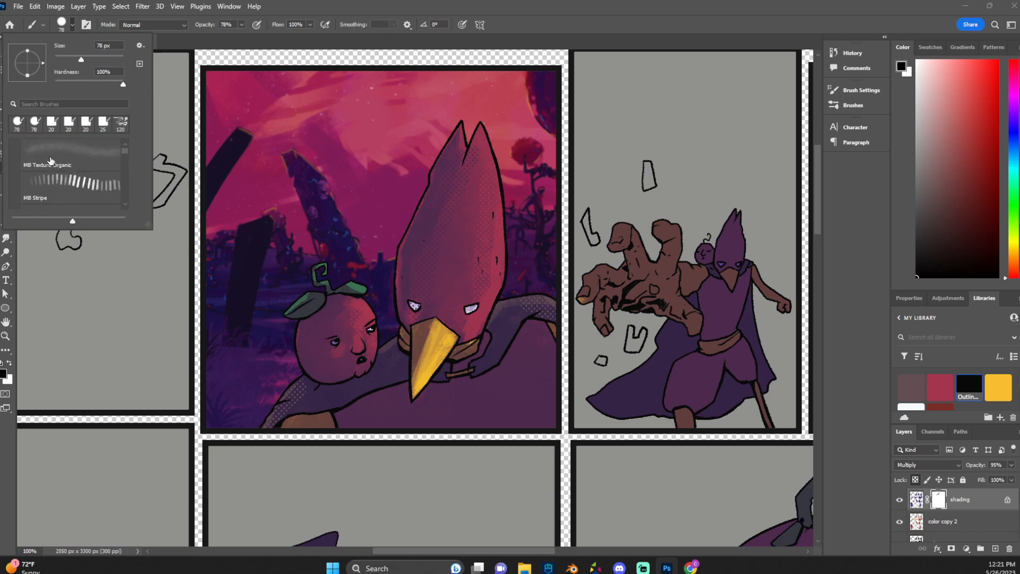
scroll(50, 163, up, 2)
click(60, 141)
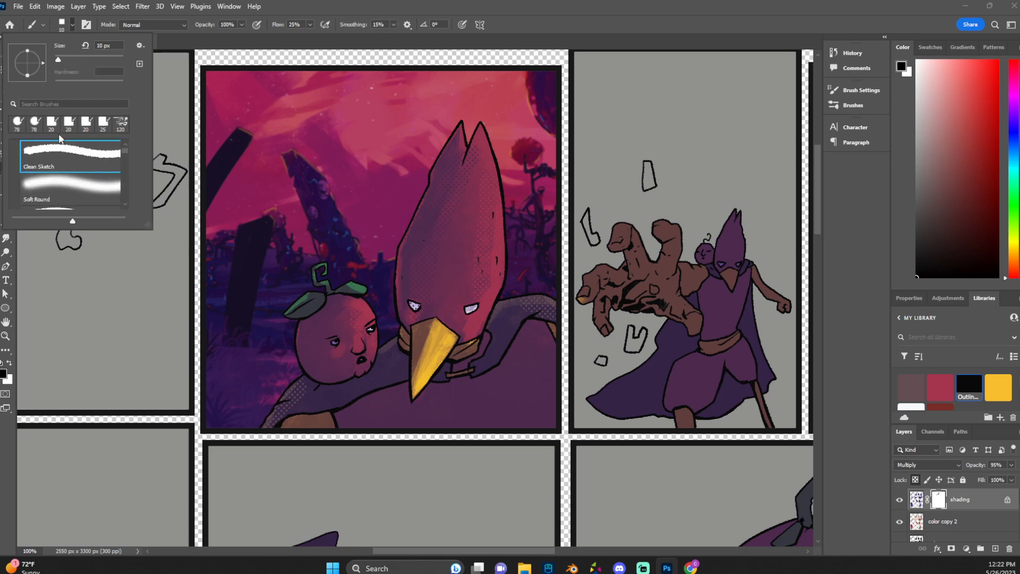
click(413, 305)
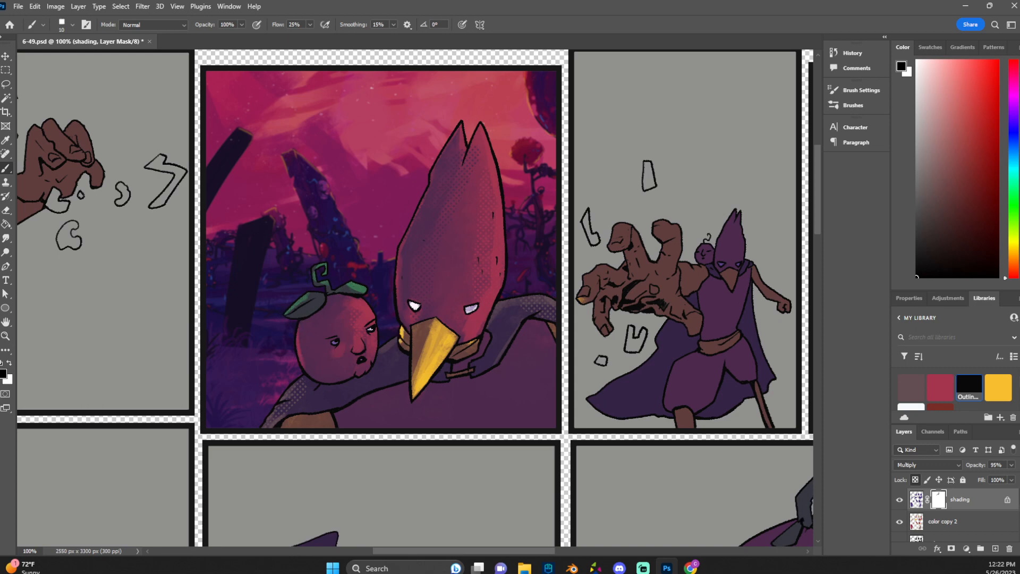
scroll(551, 317, up, 1)
scroll(434, 324, down, 3)
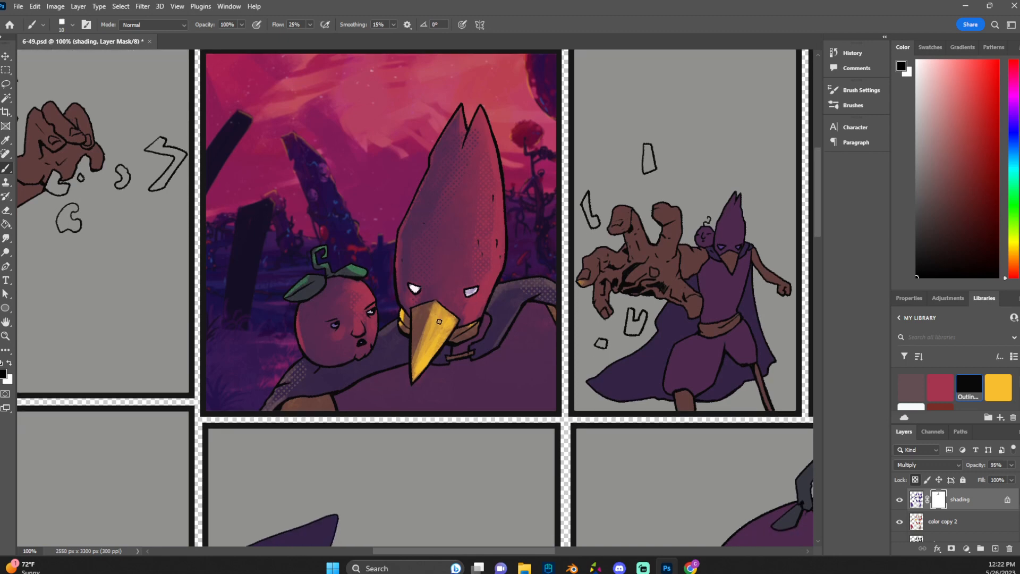
Duplicate the shading layer as "shading copy".
scroll(950, 520, up, 1)
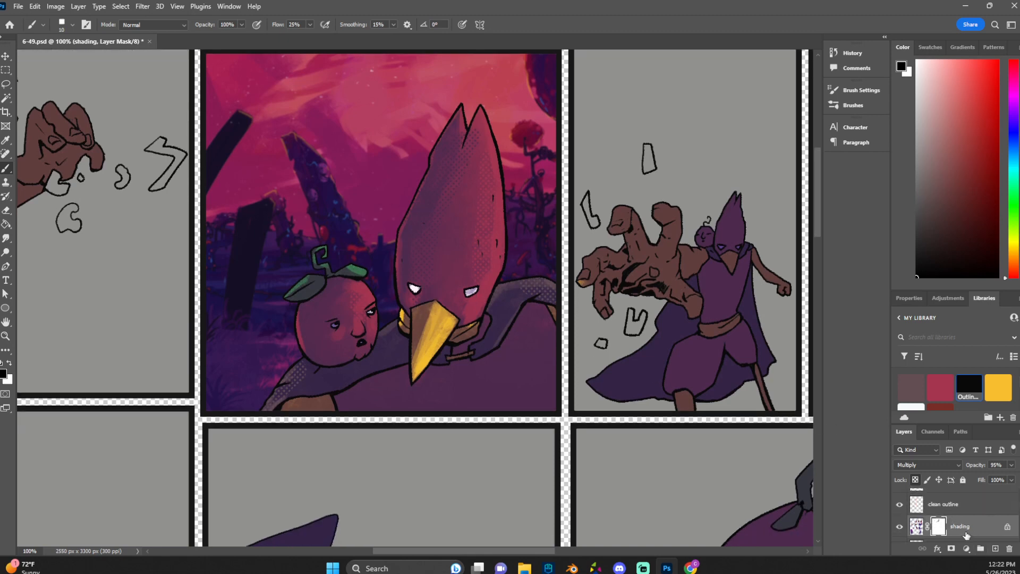
right_click(963, 529)
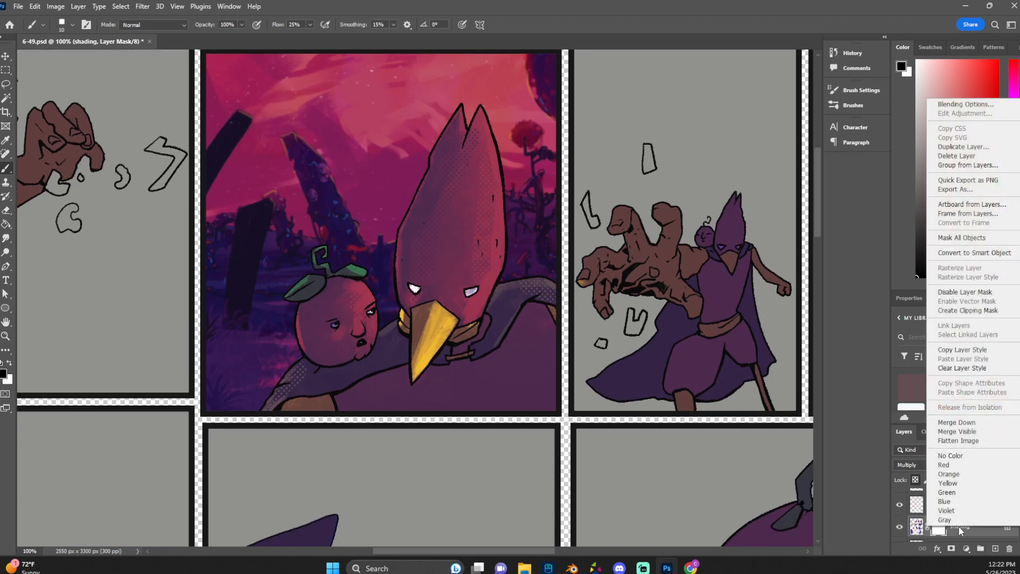
click(961, 147)
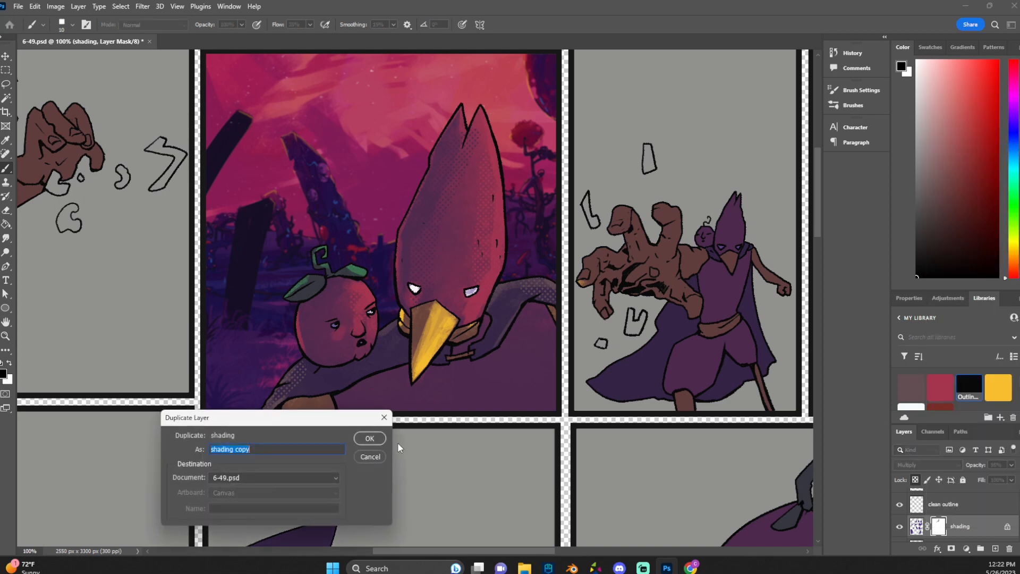
click(370, 439)
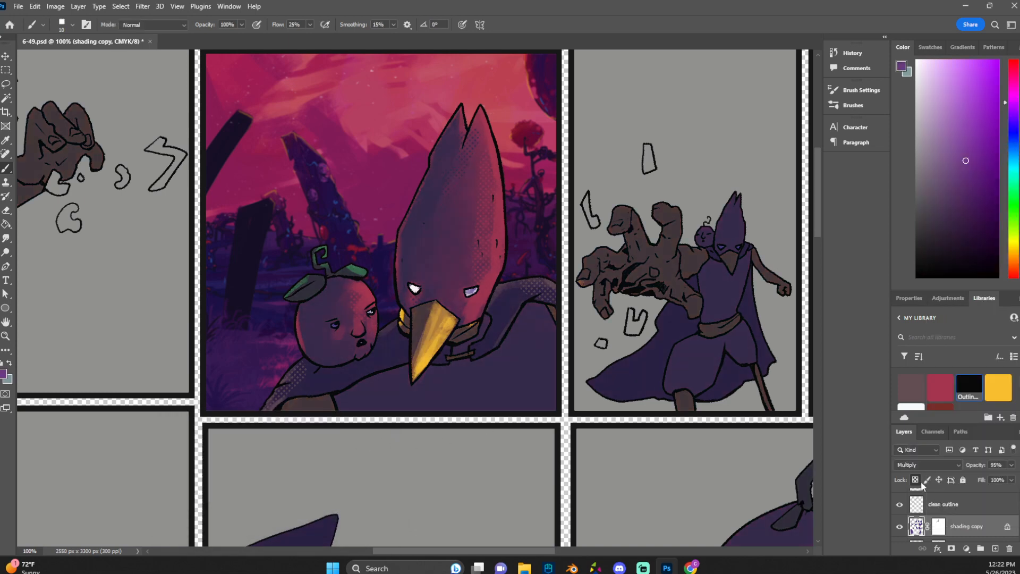
Shift the hue of the shading copy to -90 and set the layer's opacity to 57%.
scroll(929, 518, down, 1)
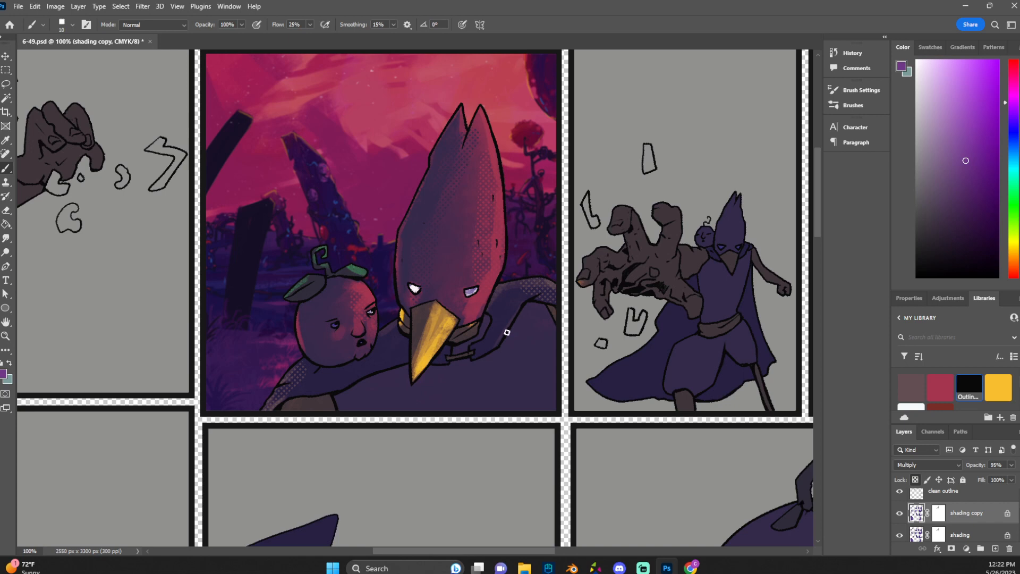
click(56, 6)
mouse_move(79, 38)
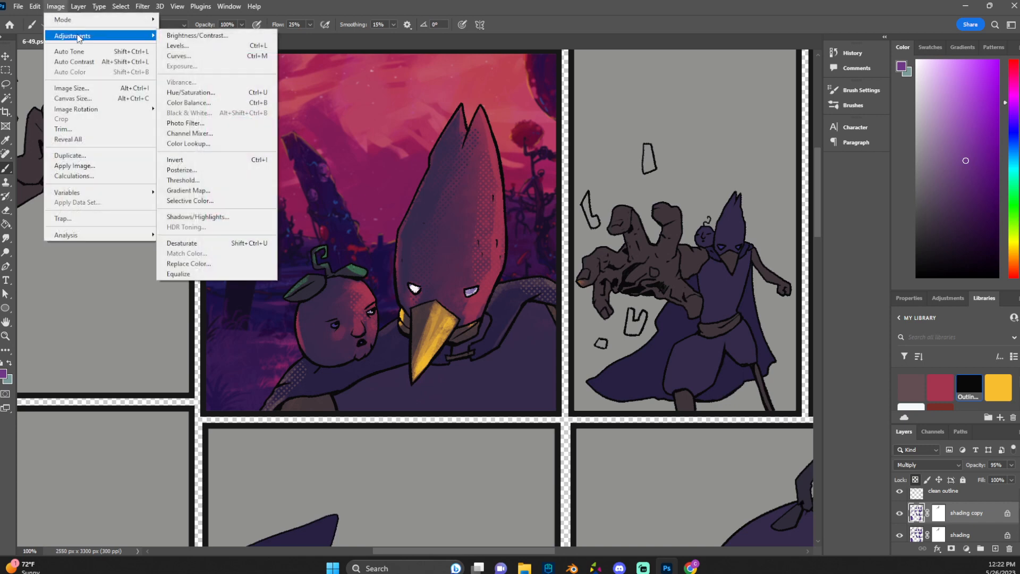
click(221, 95)
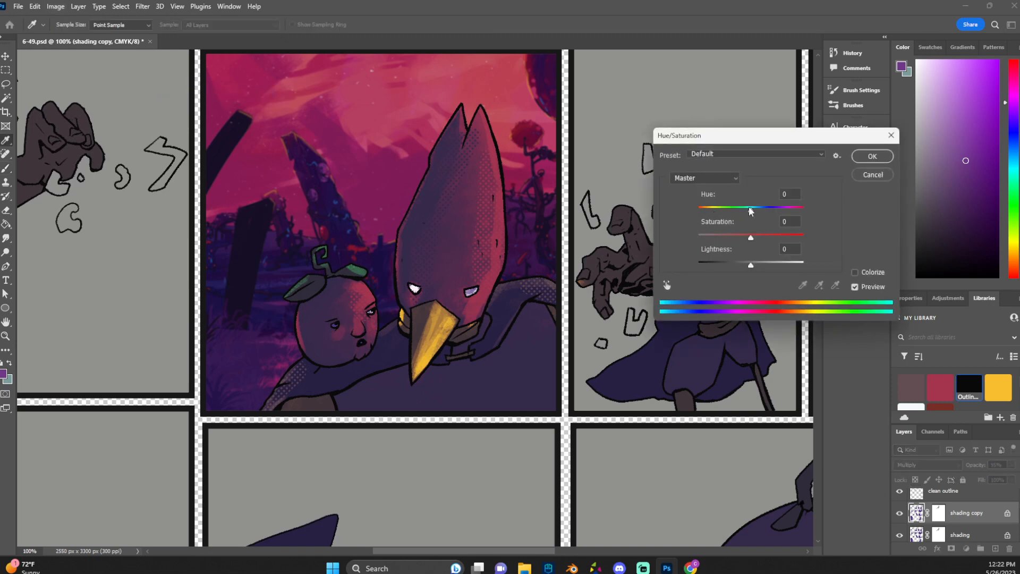
drag(750, 211, 718, 213)
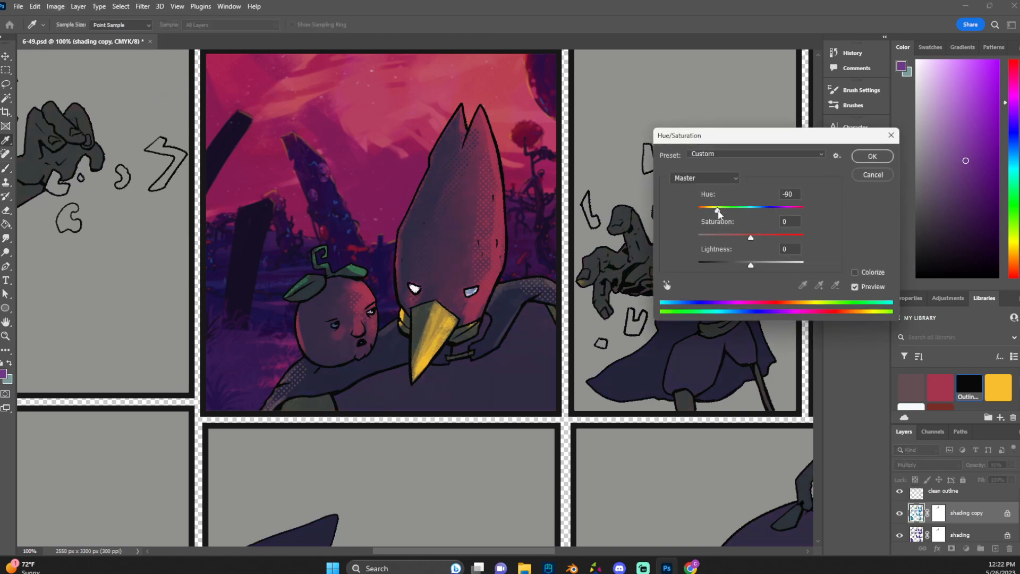
click(872, 156)
key(b)
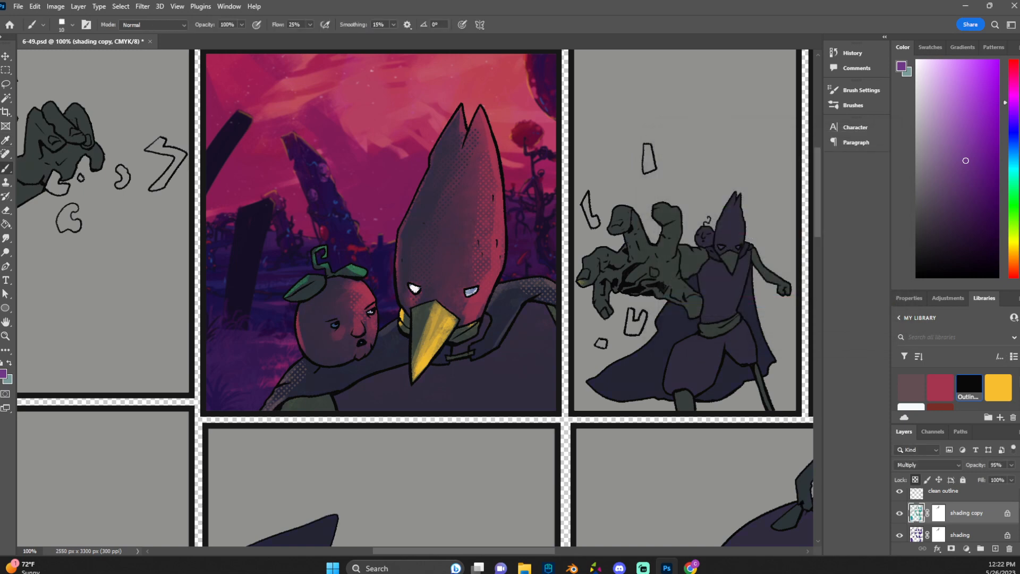
click(1011, 464)
Choose the triangless brush, enlarge it to 99 px and set its opacity to 72% with white as the painting colour.
click(71, 26)
scroll(83, 174, down, 1)
scroll(82, 174, up, 1)
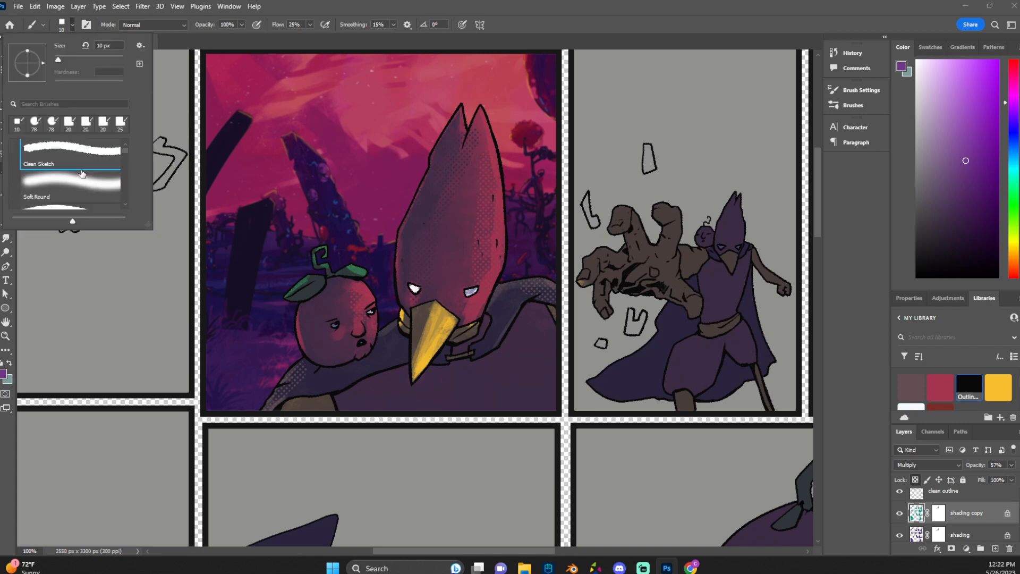
scroll(83, 175, down, 5)
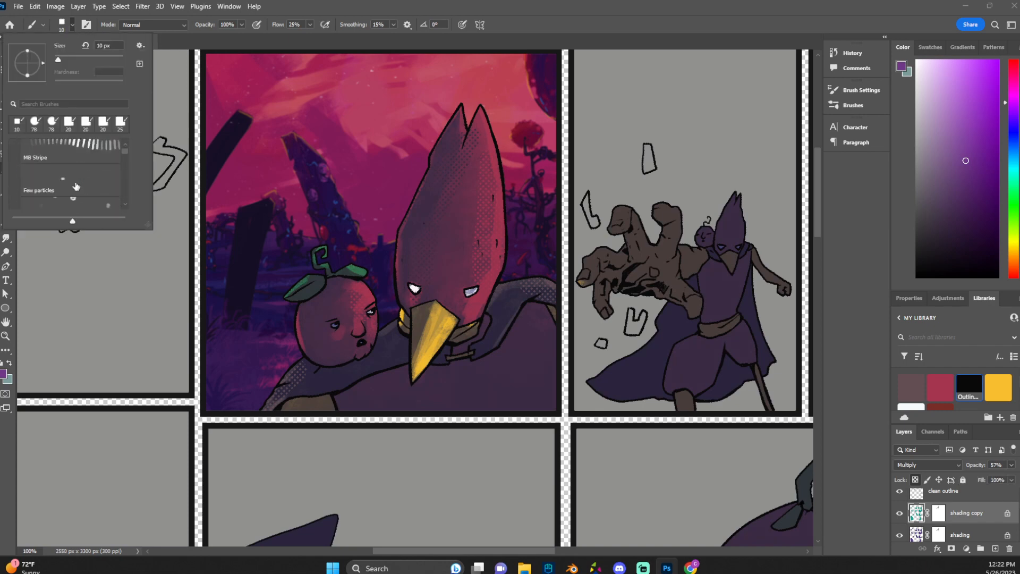
scroll(76, 185, down, 3)
click(76, 181)
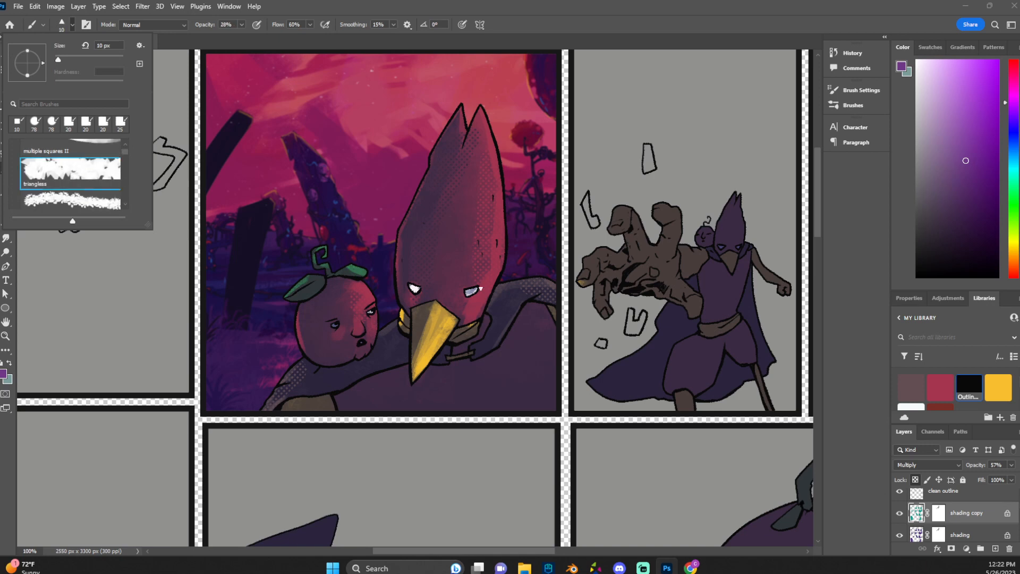
click(85, 60)
click(407, 257)
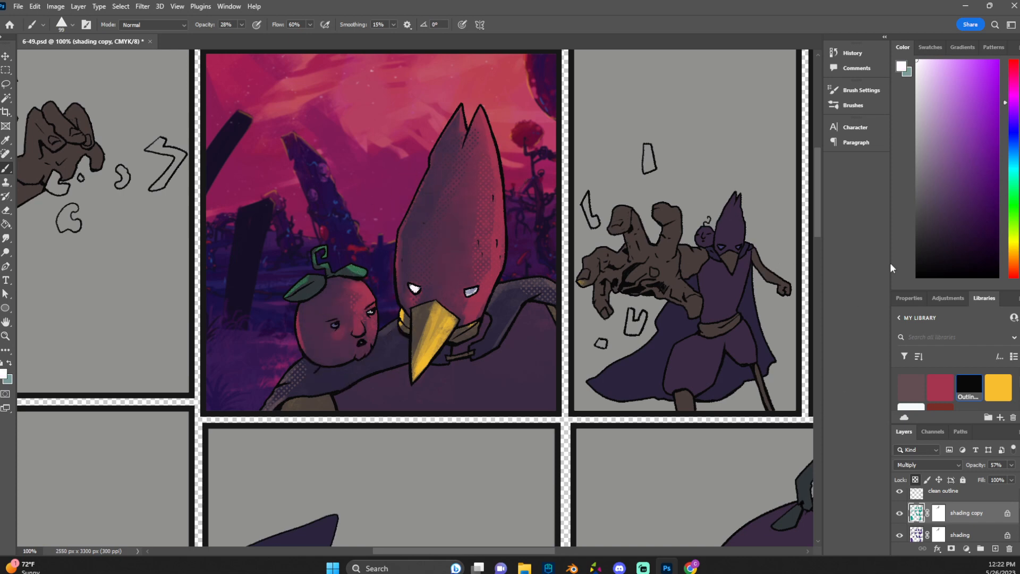
click(242, 25)
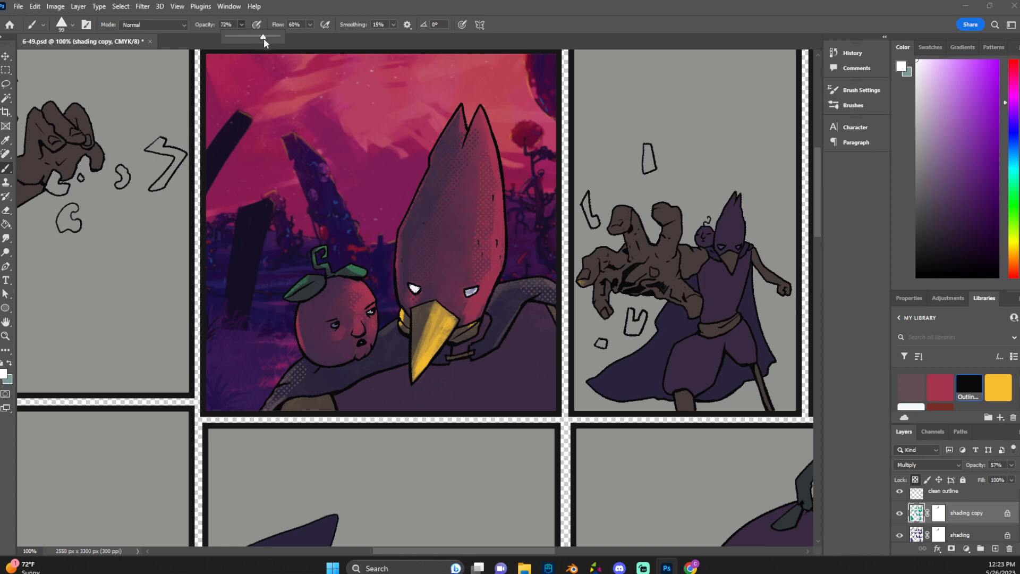
Paint white and grey-teal strokes on the shading copy over the bird's head, beak and cape, reducing the brush to 75 px.
click(450, 236)
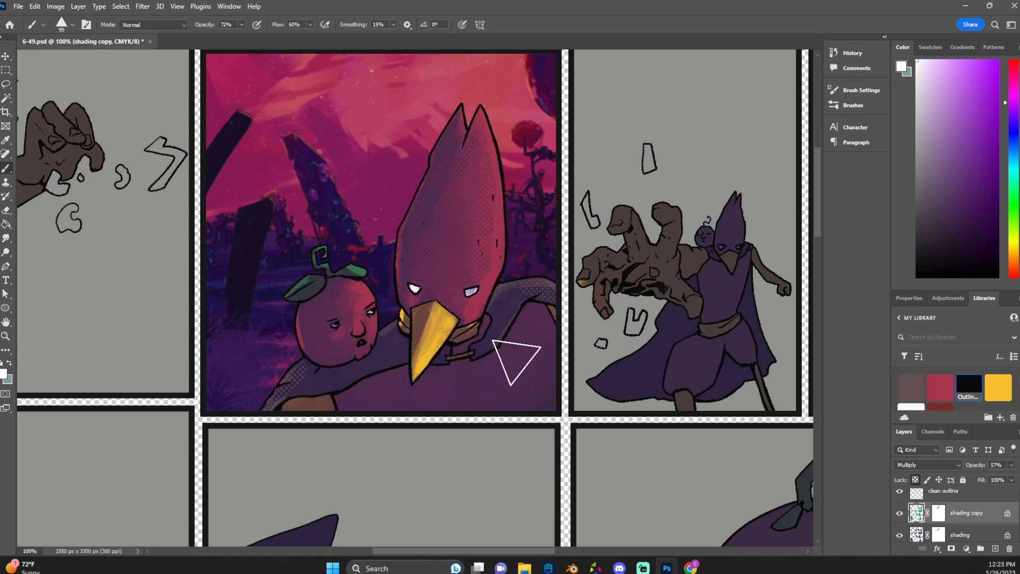
key(x)
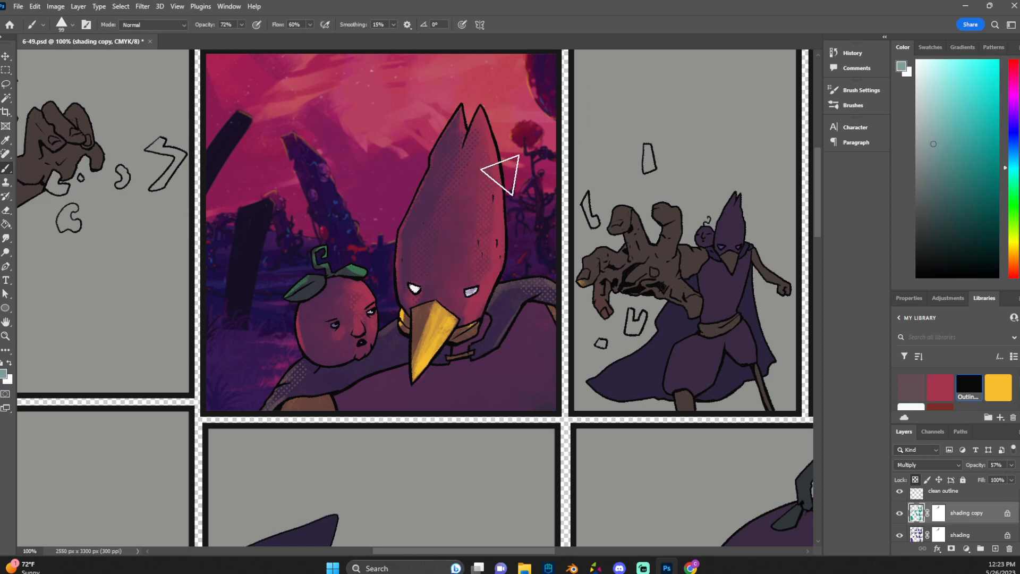
key(x)
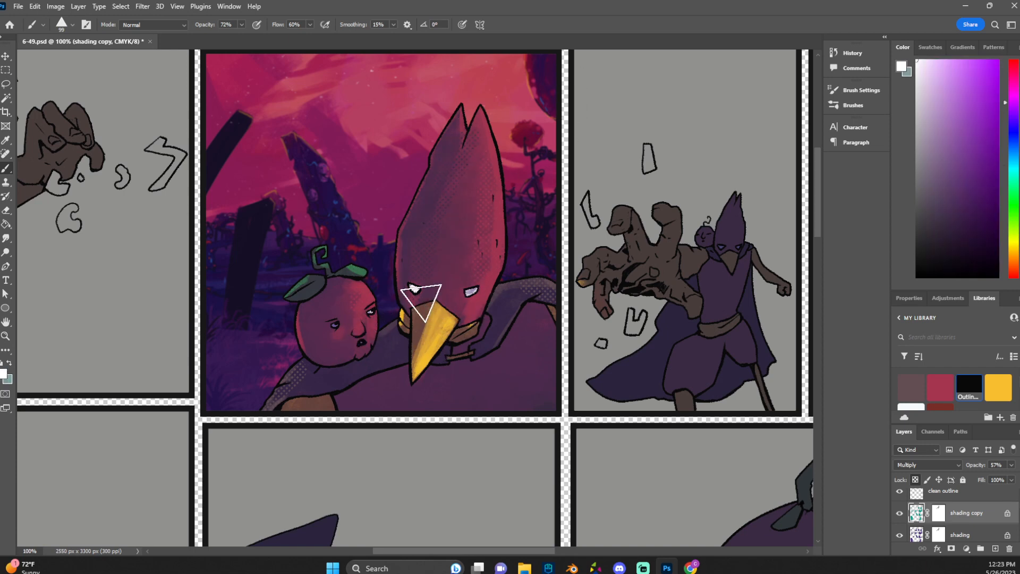
key(x)
key(x)
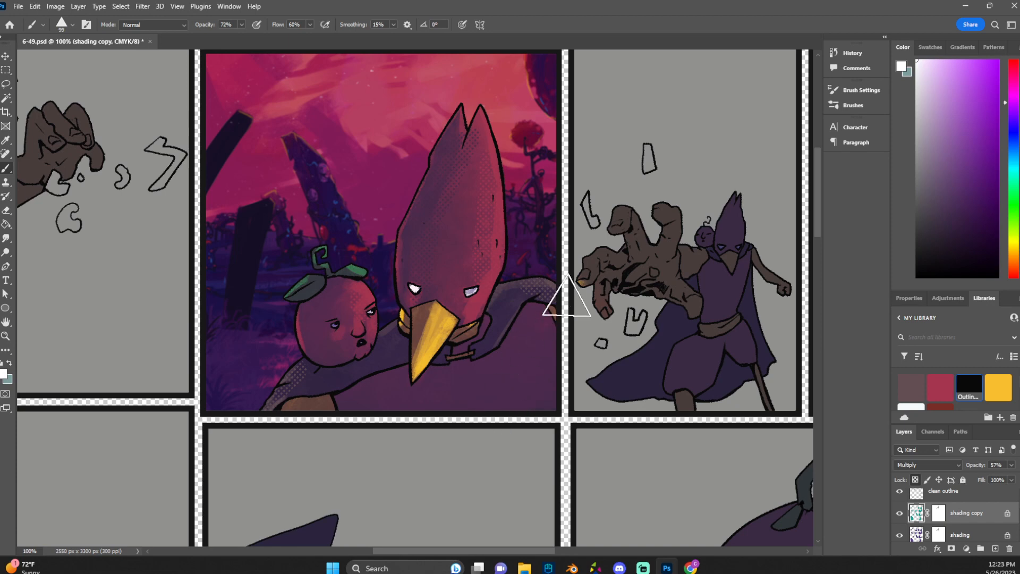
right_click(481, 320)
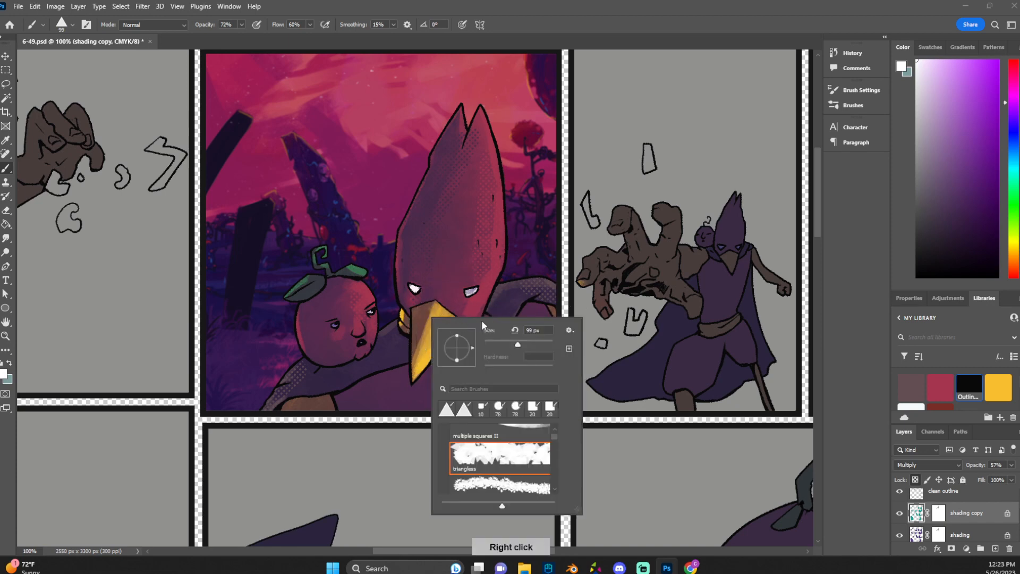
key(Escape)
key(x)
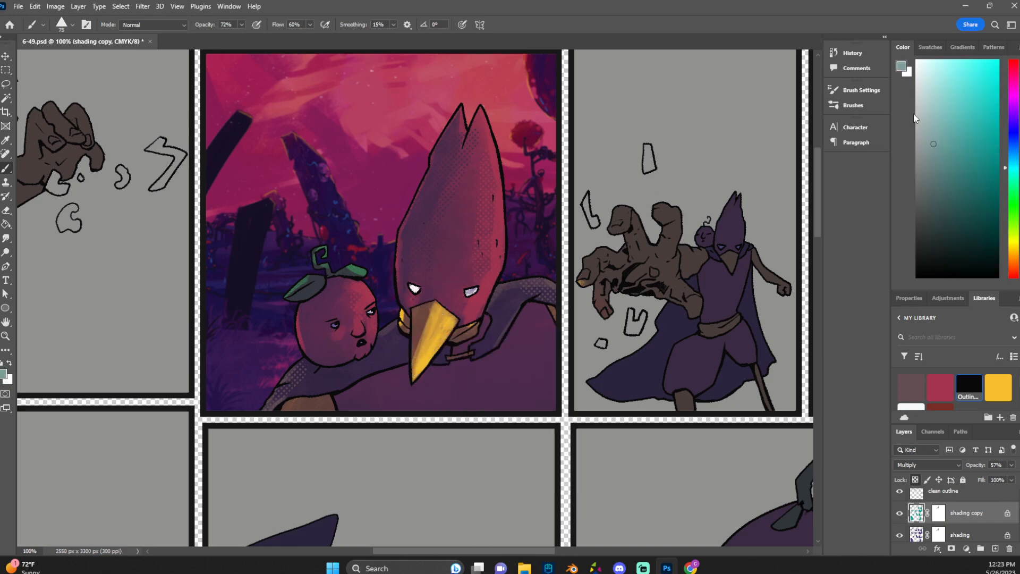
key(x)
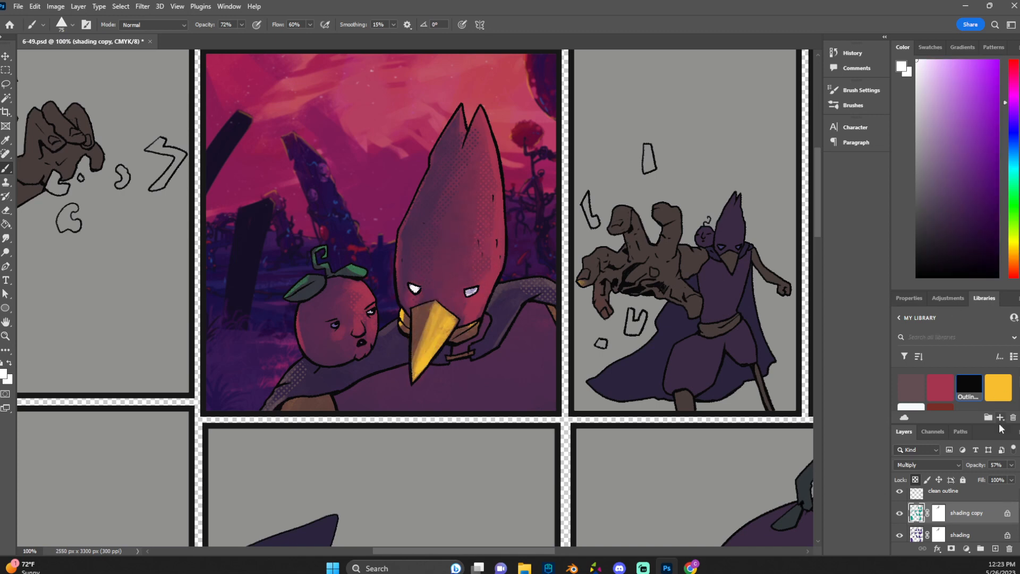
Set the shading copy's opacity to 100% and refine the tint on the characters by painting white and black on its mask.
click(1012, 465)
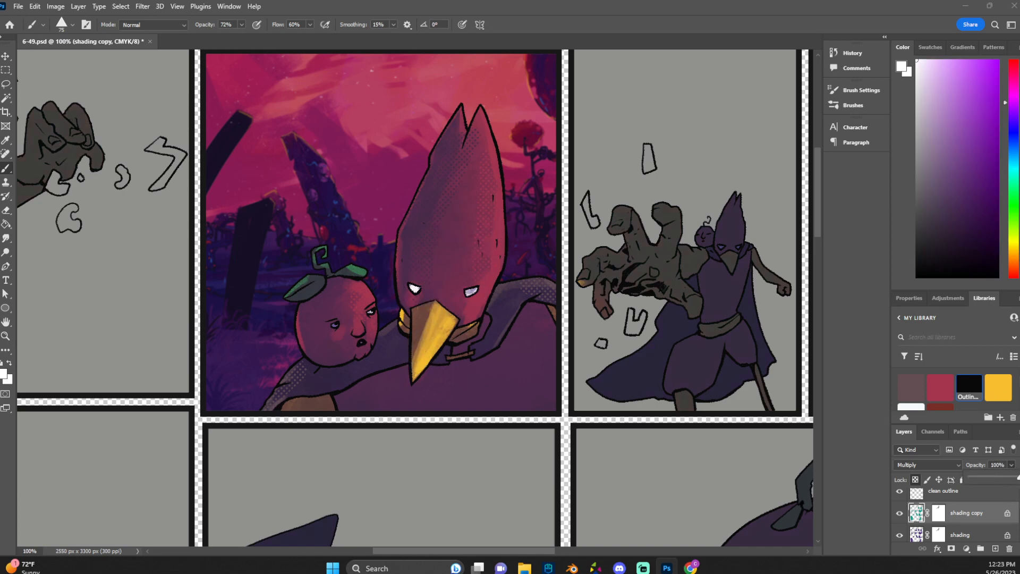
click(932, 518)
click(937, 518)
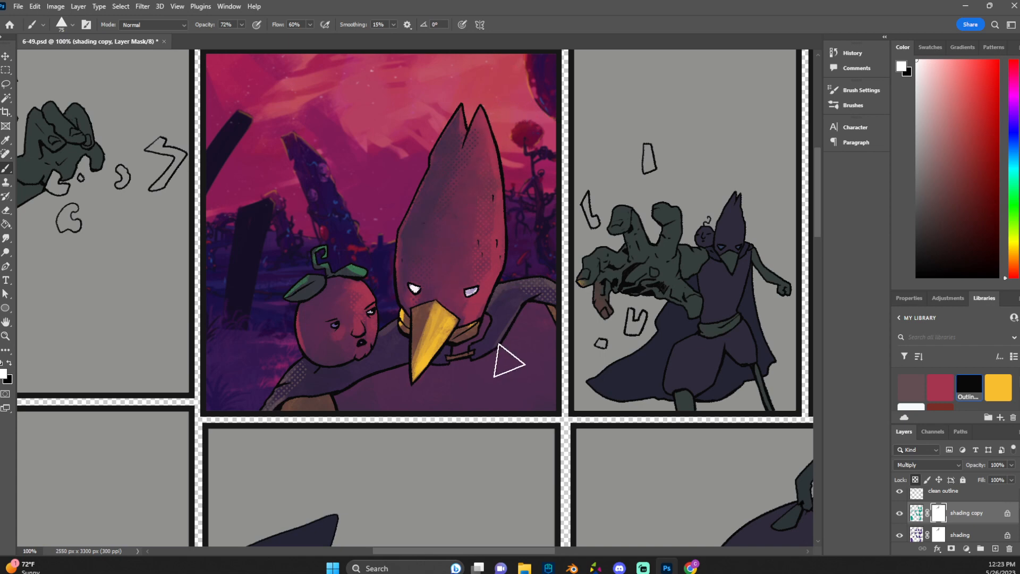
key(x)
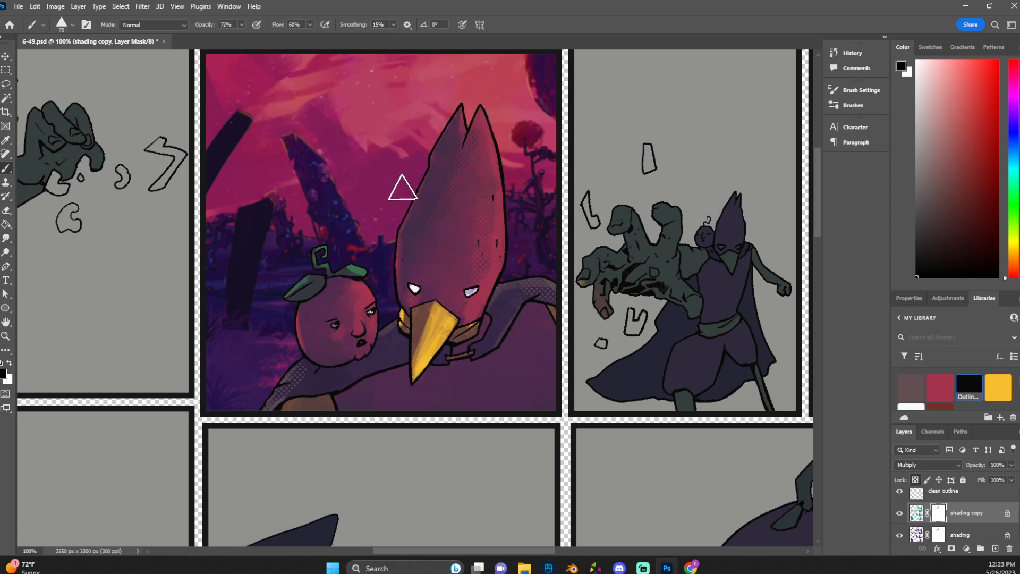
scroll(404, 189, up, 1)
key(ctrl+minus)
scroll(489, 301, up, 1)
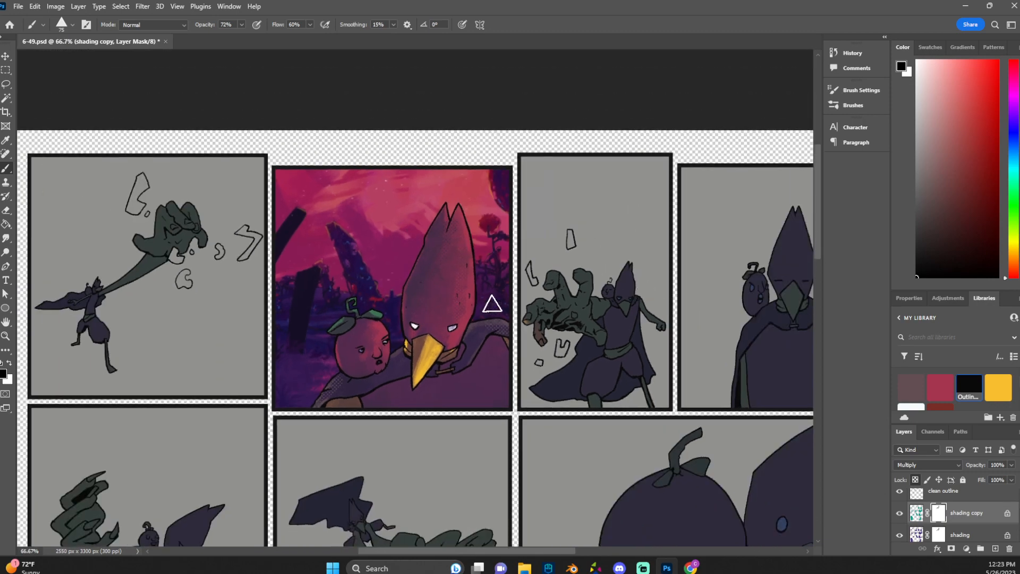
key(ctrl+plus)
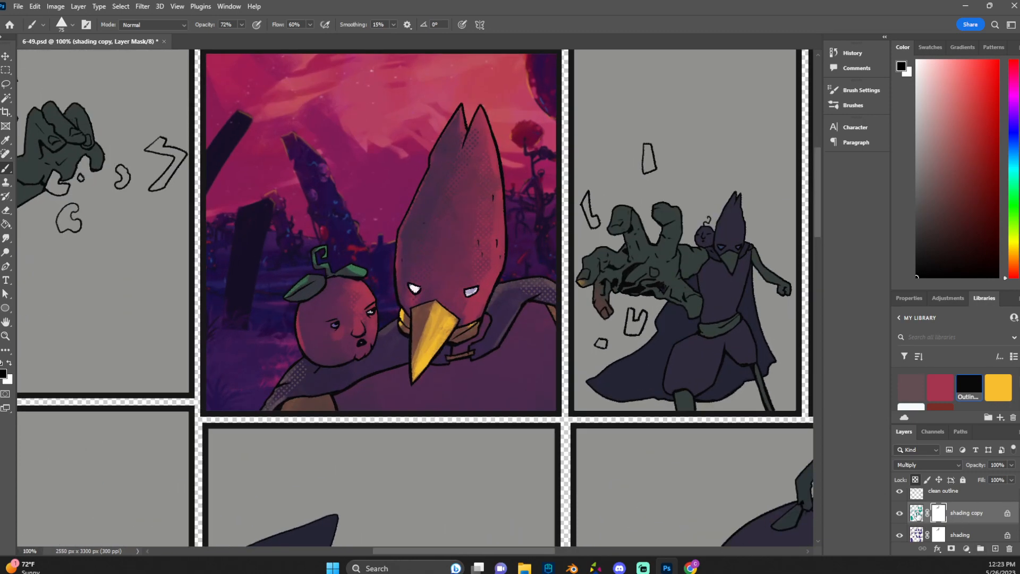
right_click(910, 520)
right_click(972, 519)
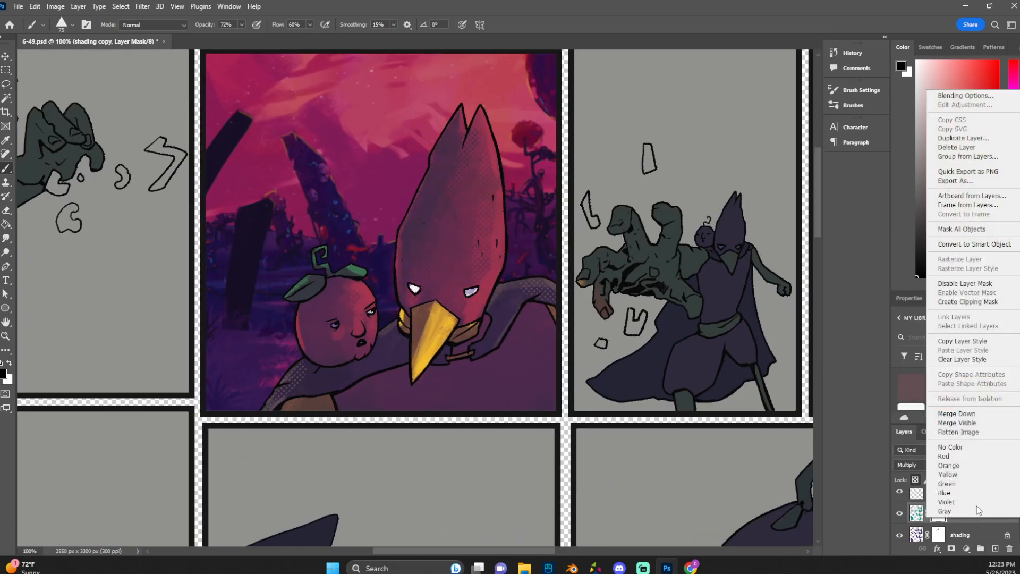
click(963, 138)
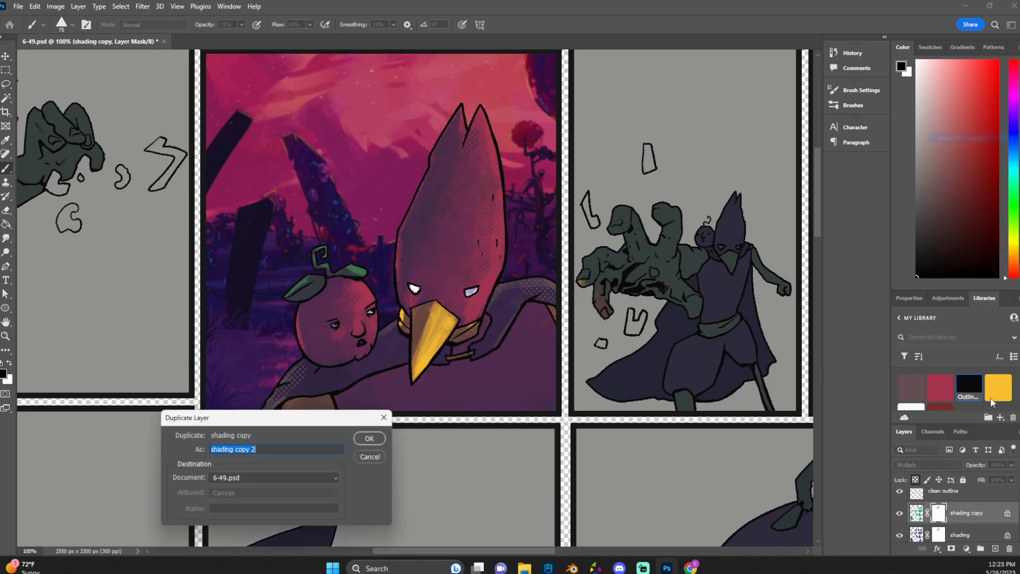
click(385, 417)
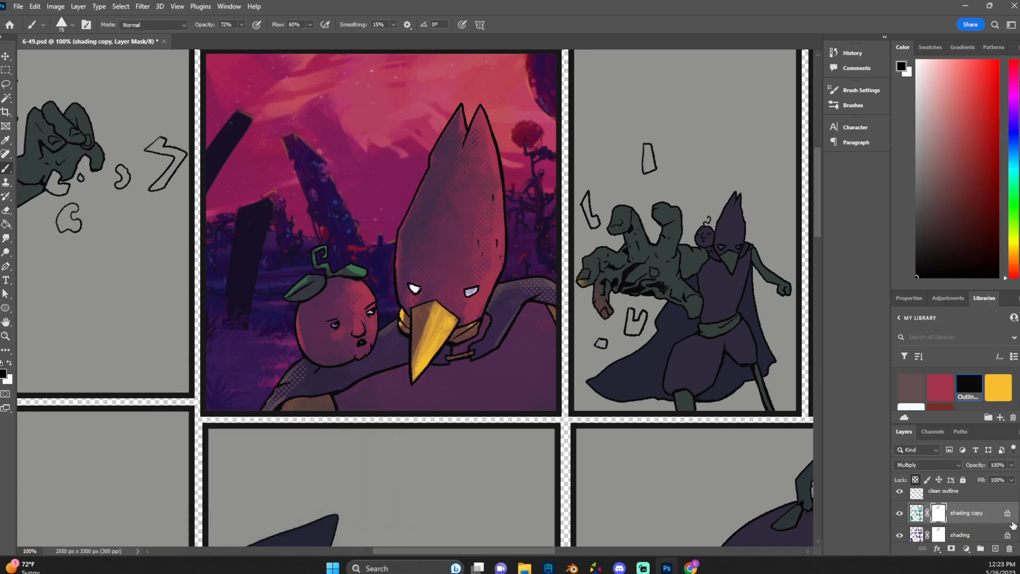
Duplicate the shading copy layer with its mask and set the duplicate's blend mode to Soft Light.
scroll(1004, 523, up, 1)
right_click(974, 527)
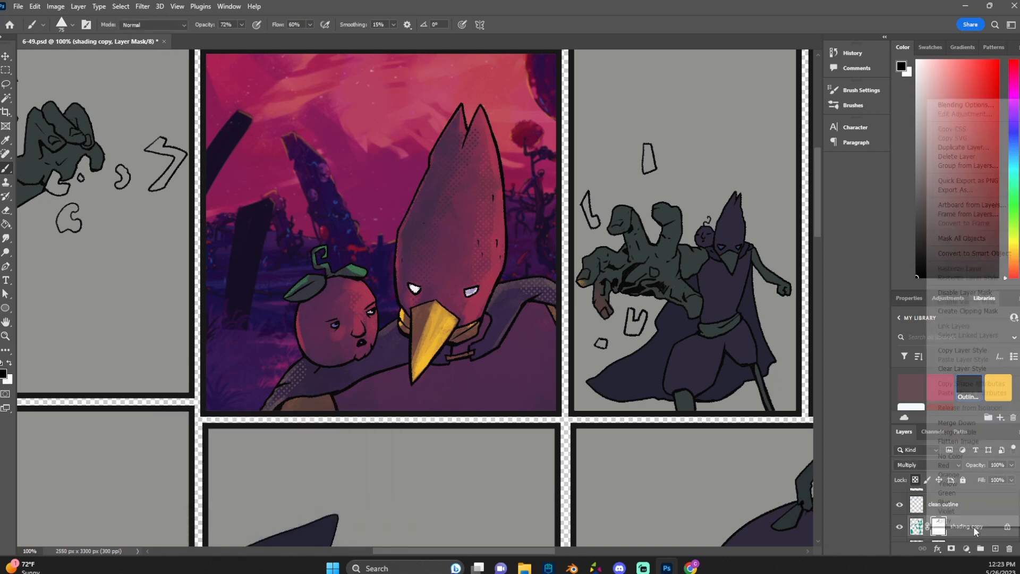
click(963, 147)
click(369, 438)
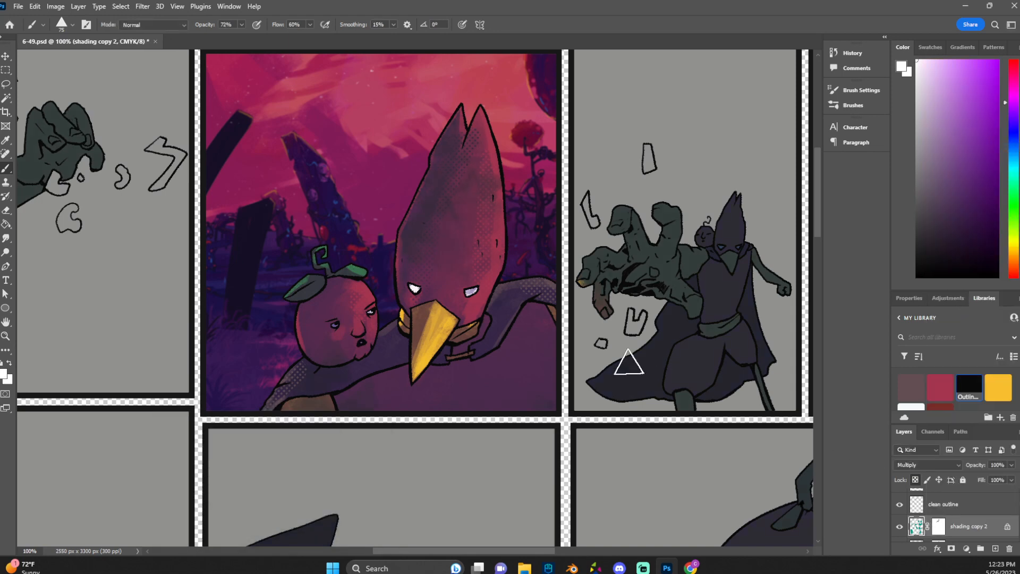
scroll(629, 361, down, 1)
scroll(904, 510, down, 1)
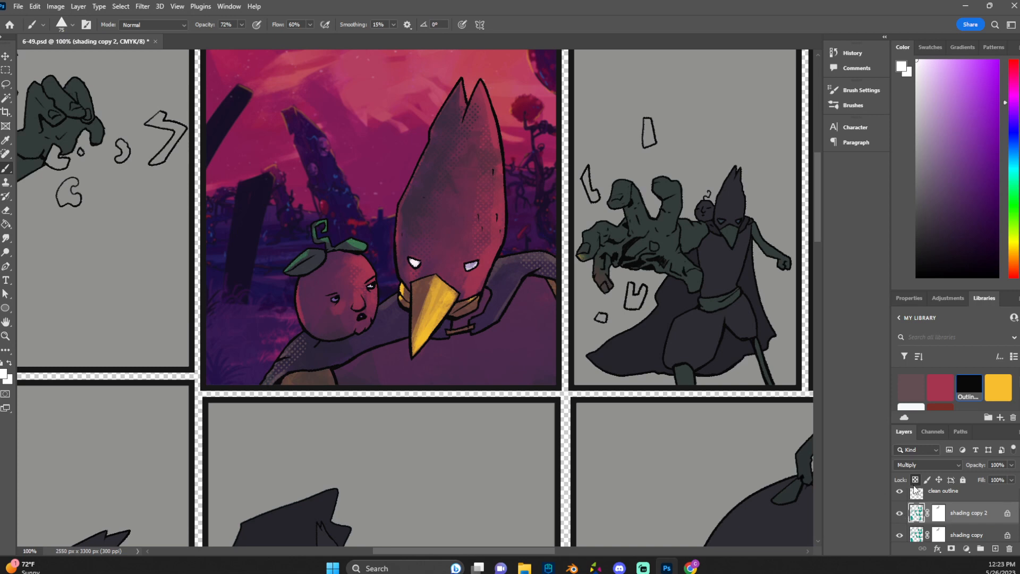
click(911, 466)
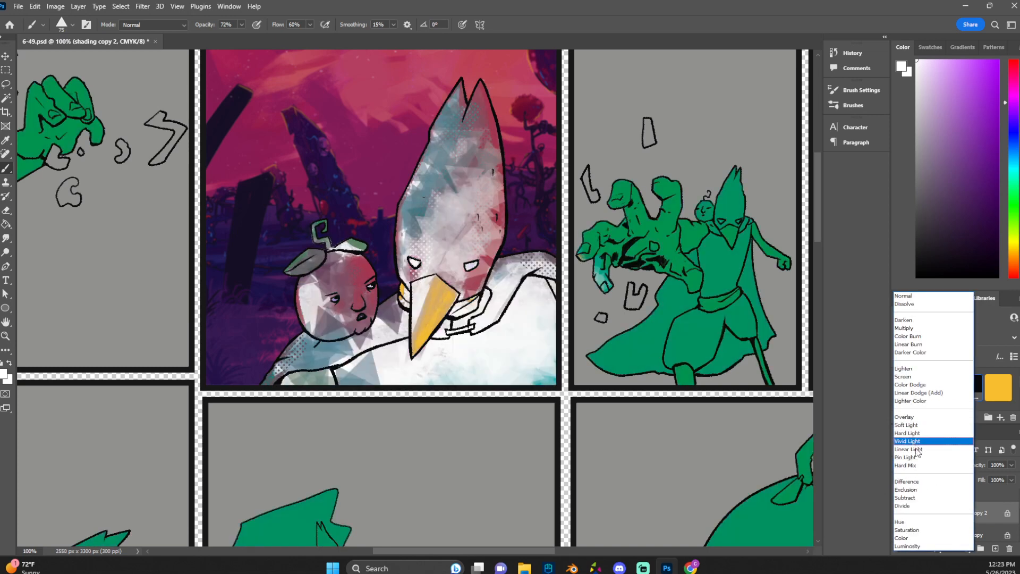
click(909, 425)
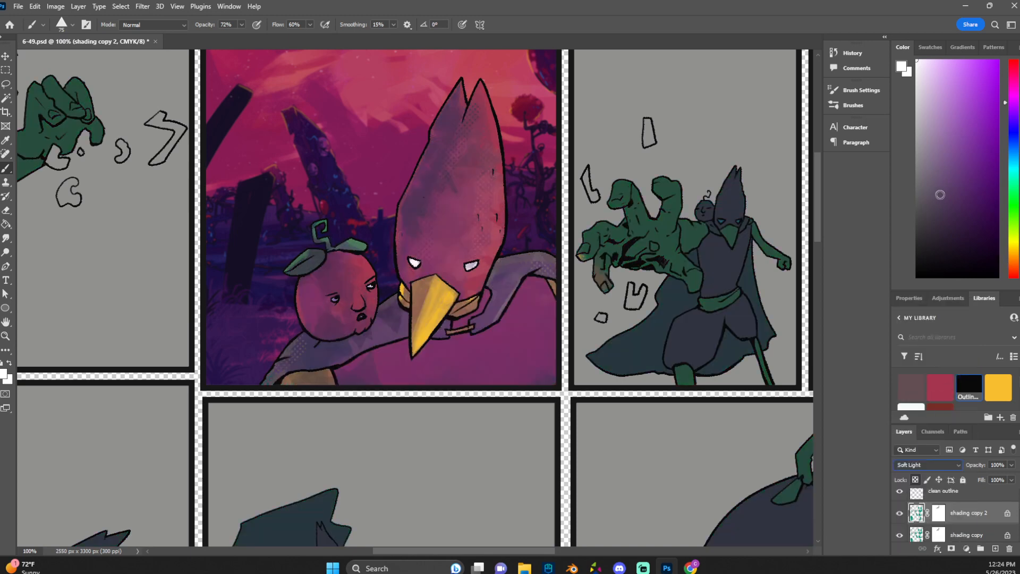
Choose a saturated orange painting colour and the Sharp Render brush.
click(1013, 245)
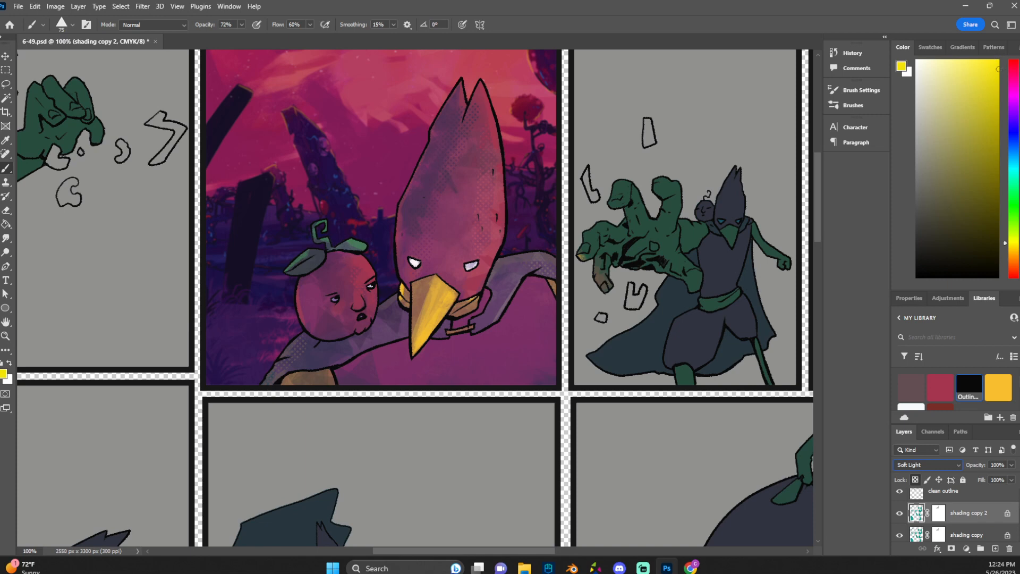
click(1012, 258)
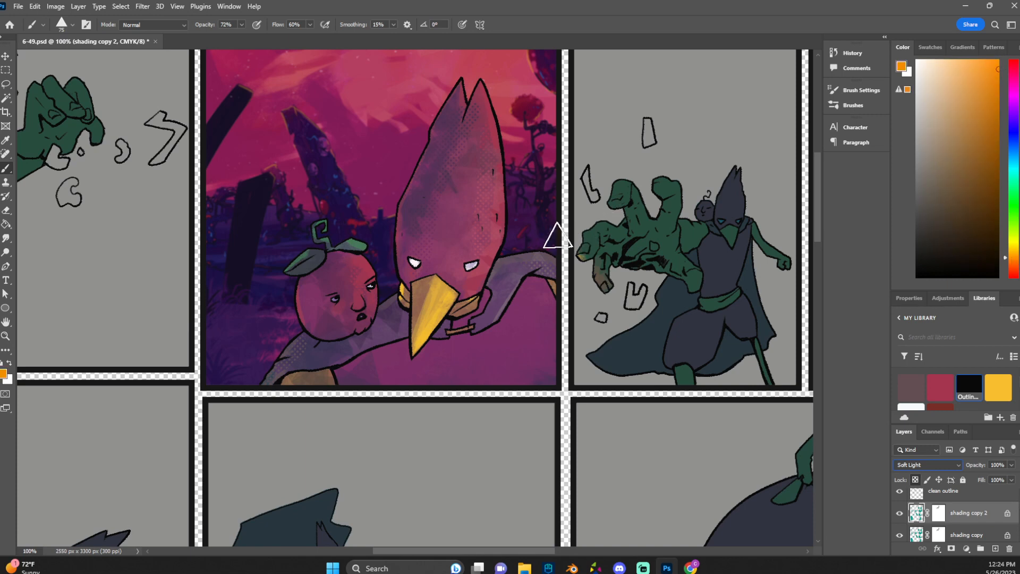
click(72, 25)
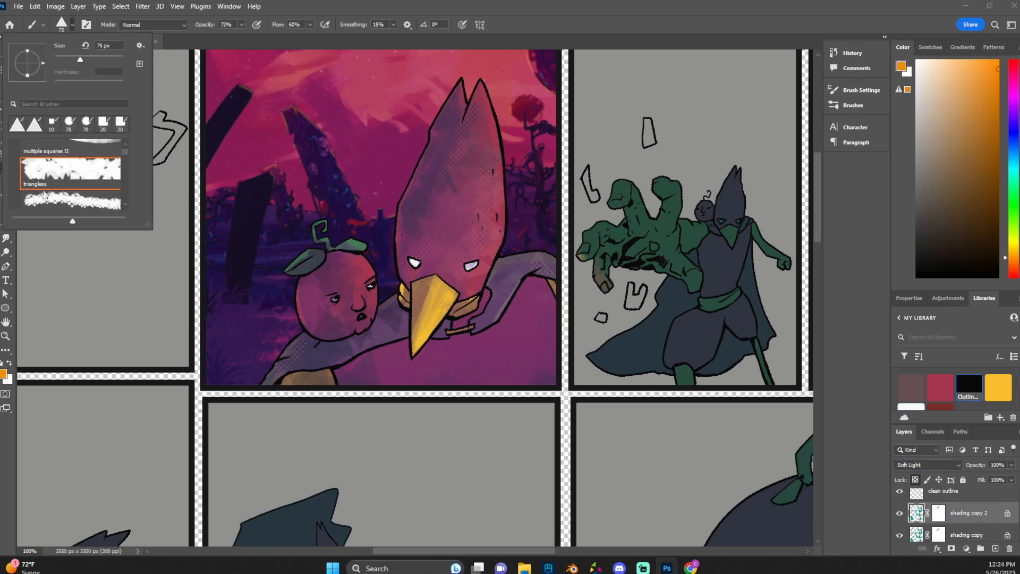
scroll(48, 183, down, 4)
scroll(48, 183, up, 3)
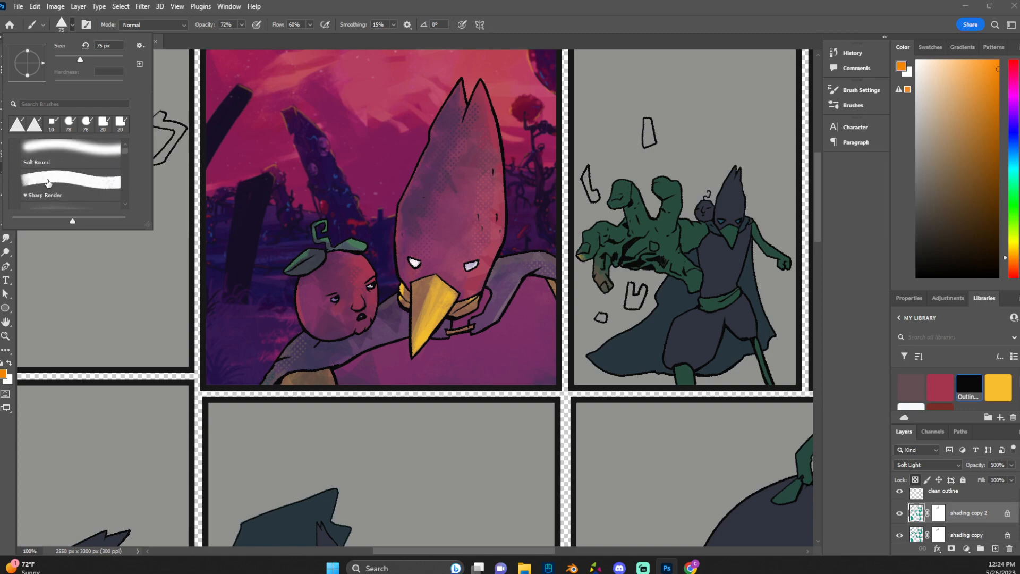
click(49, 182)
Paint orange over the second panel's characters and the third panel's hand on shading copy 2, and set the layer's blend mode to Hard Light.
mouse_move(408, 294)
mouse_down()
mouse_move(379, 322)
mouse_move(499, 180)
mouse_up()
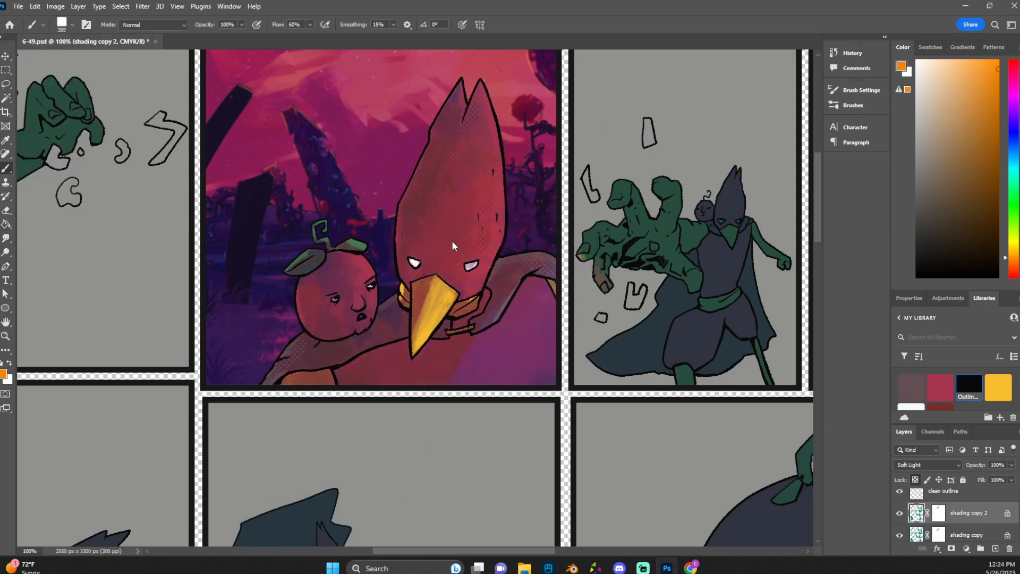
key(ctrl+minus)
key(ctrl+minus)
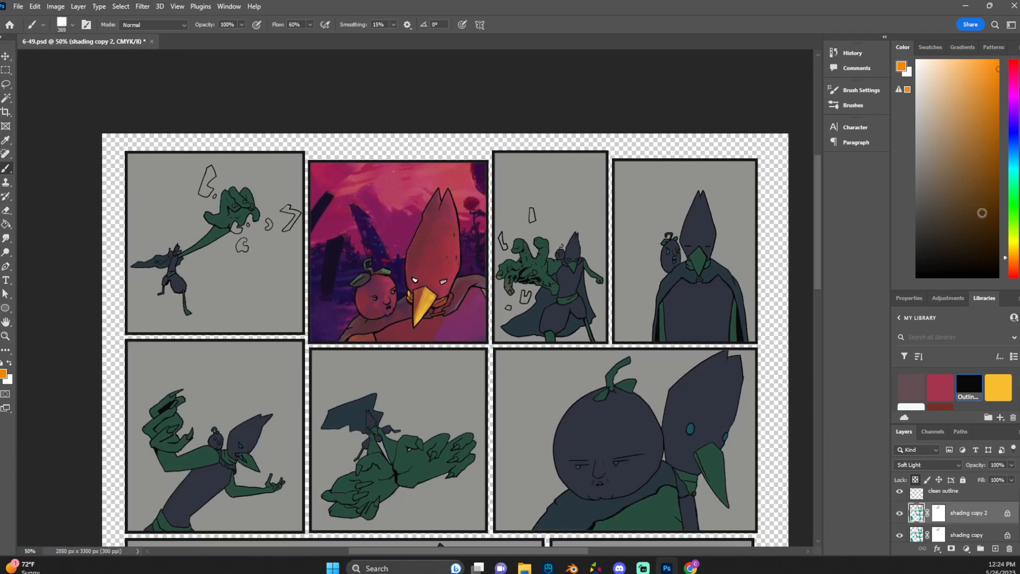
click(548, 246)
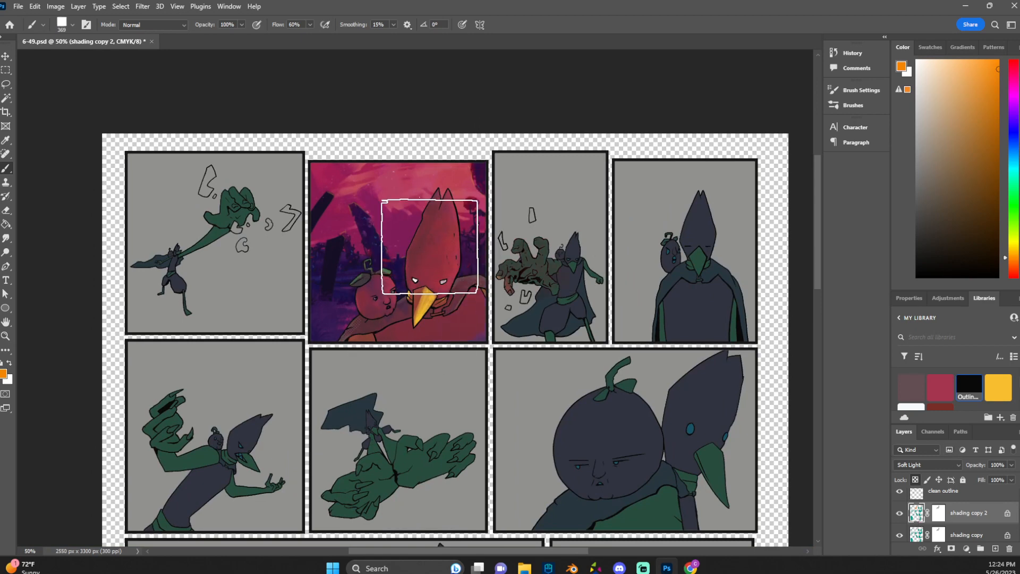
click(927, 464)
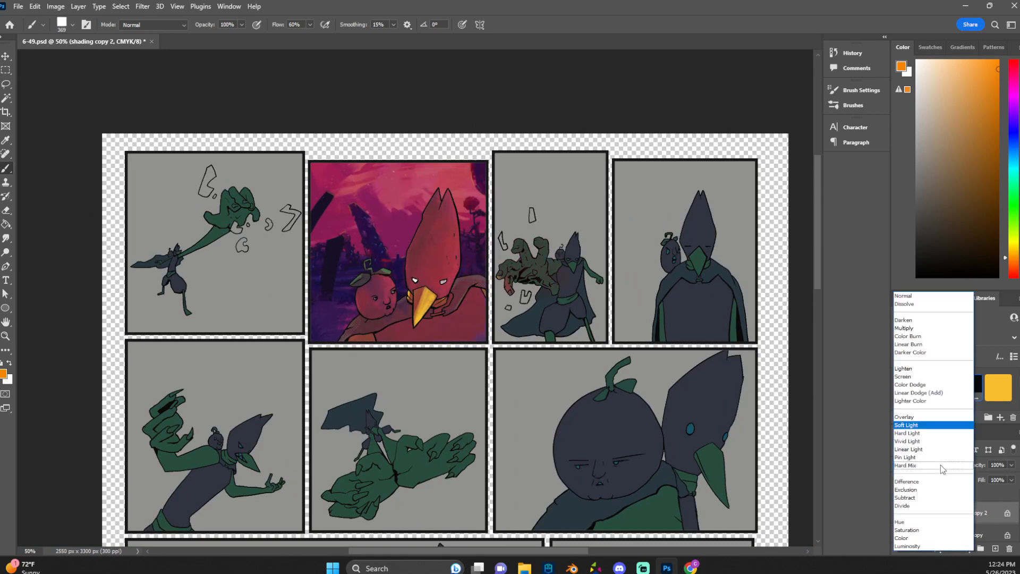
click(914, 433)
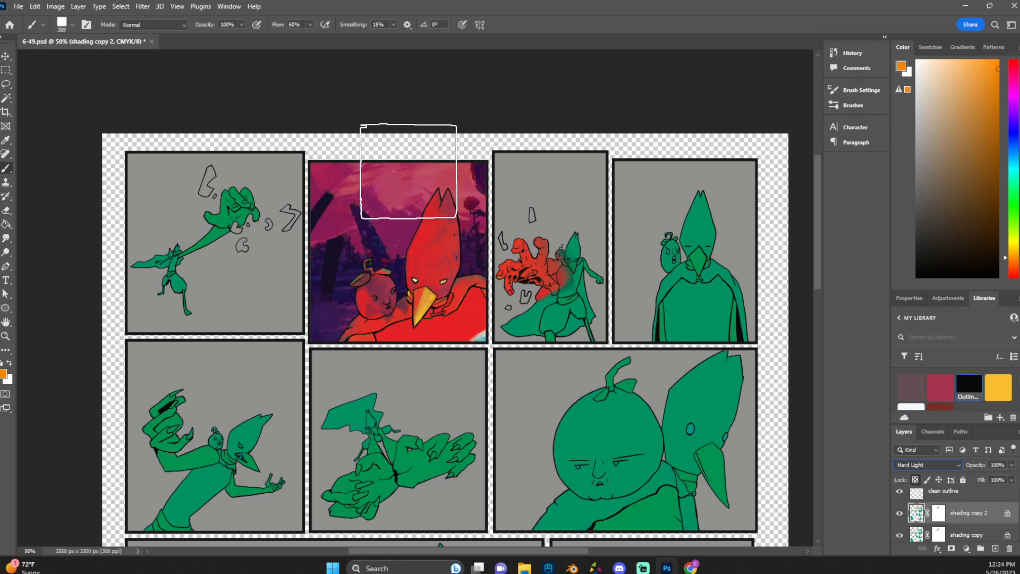
Pick a lighter peach-orange and paint it over all characters in the top two rows of panels on shading copy 2.
click(57, 6)
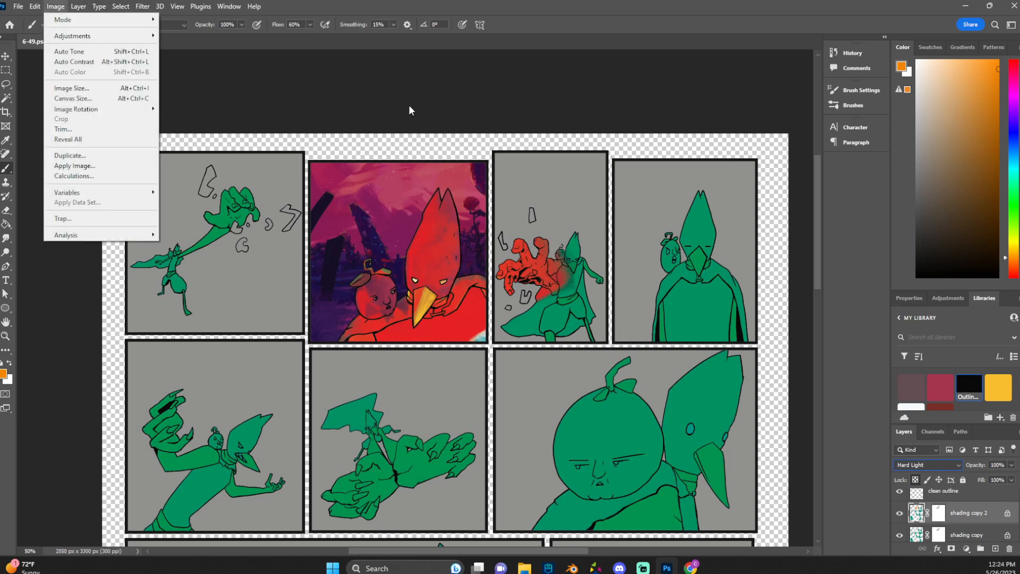
click(1015, 265)
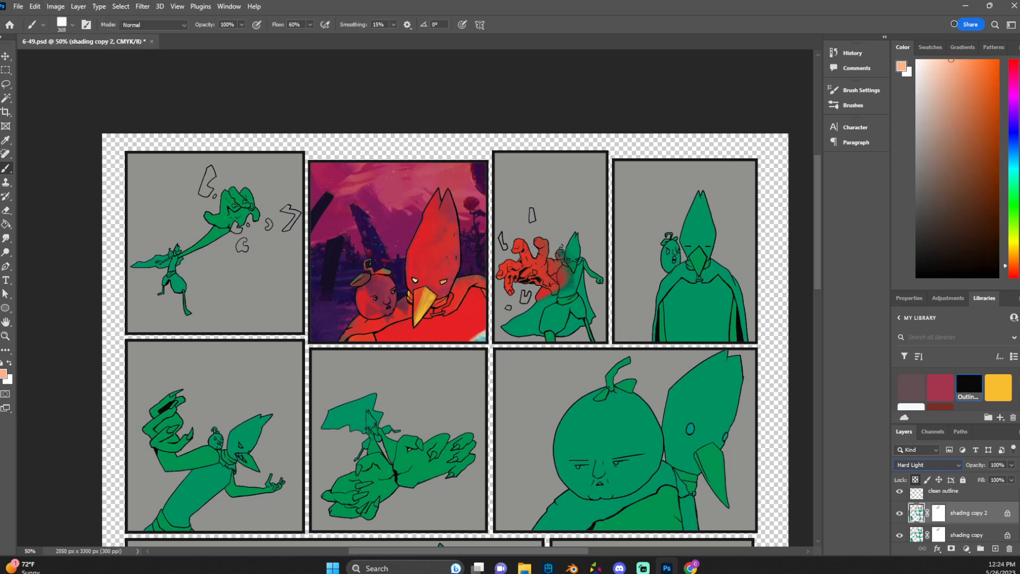
drag(954, 24, 969, 24)
mouse_move(415, 272)
mouse_down()
mouse_move(518, 231)
mouse_move(371, 320)
mouse_move(314, 269)
mouse_move(95, 130)
mouse_up()
drag(682, 229, 616, 264)
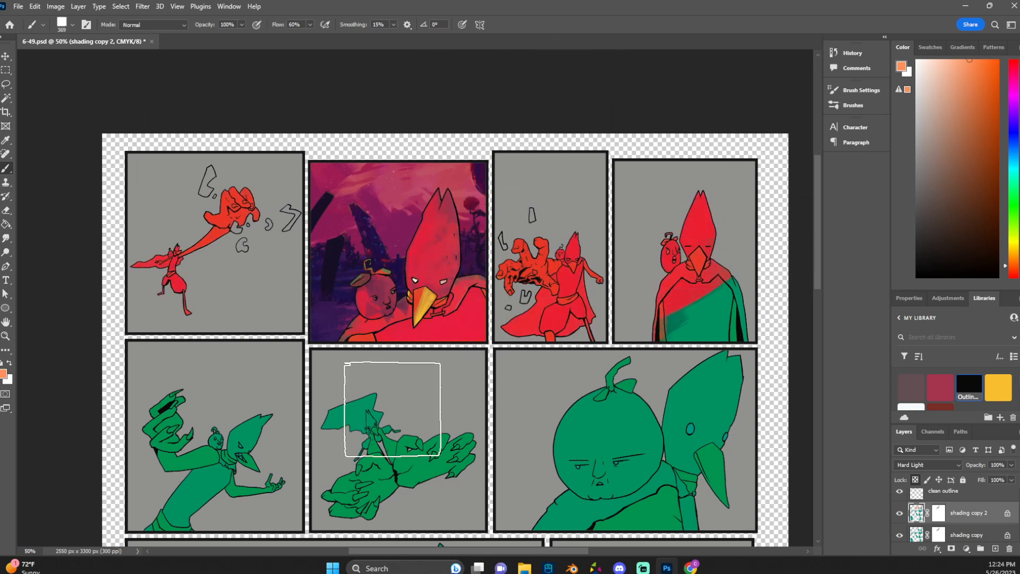
mouse_move(664, 308)
mouse_down()
mouse_move(840, 242)
mouse_move(645, 348)
mouse_up()
scroll(959, 518, down, 1)
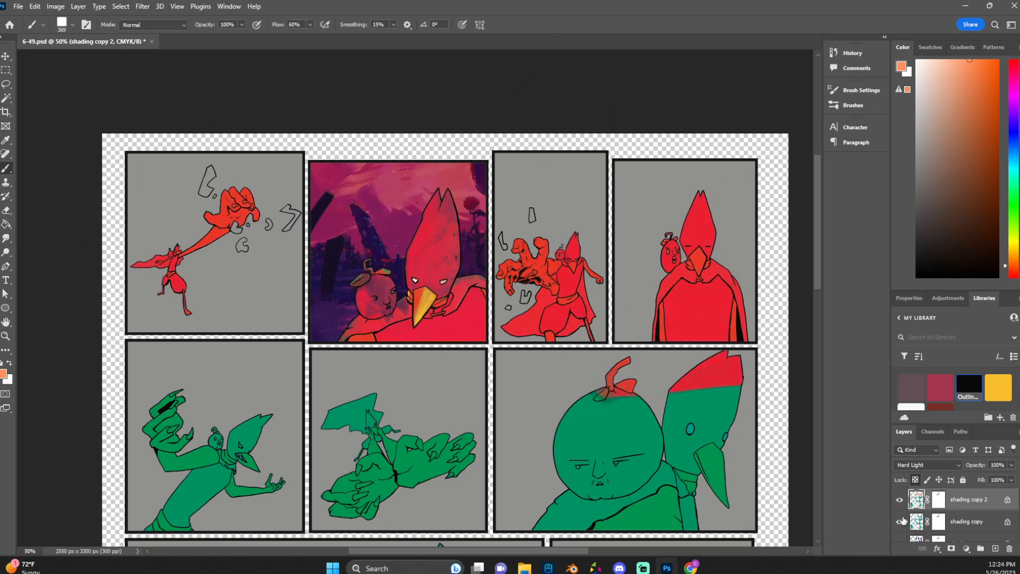
scroll(472, 378, down, 1)
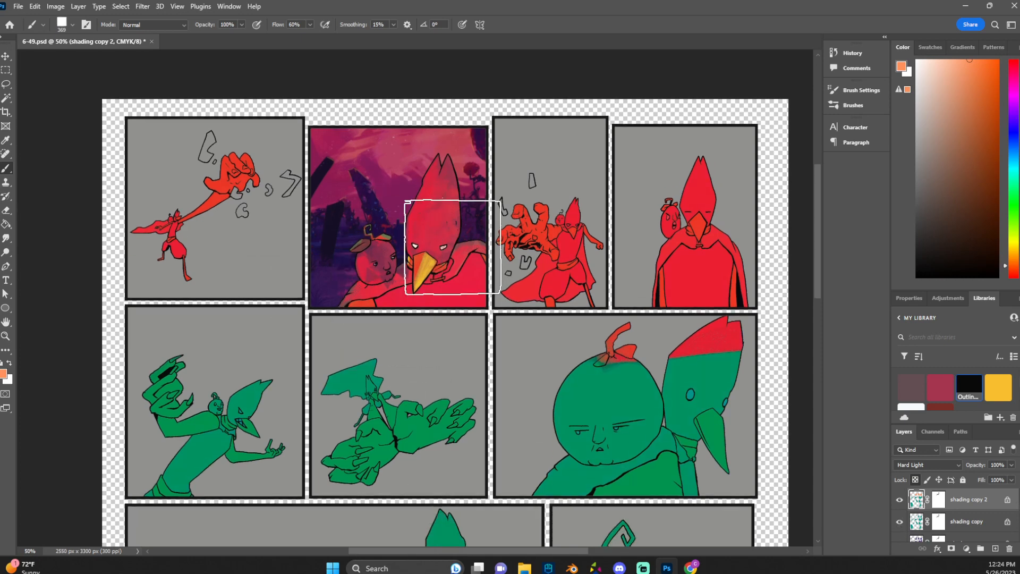
mouse_move(589, 313)
mouse_down()
mouse_move(76, 394)
mouse_move(28, 383)
mouse_move(22, 446)
mouse_move(494, 482)
mouse_move(391, 410)
mouse_move(705, 455)
mouse_move(700, 496)
mouse_up()
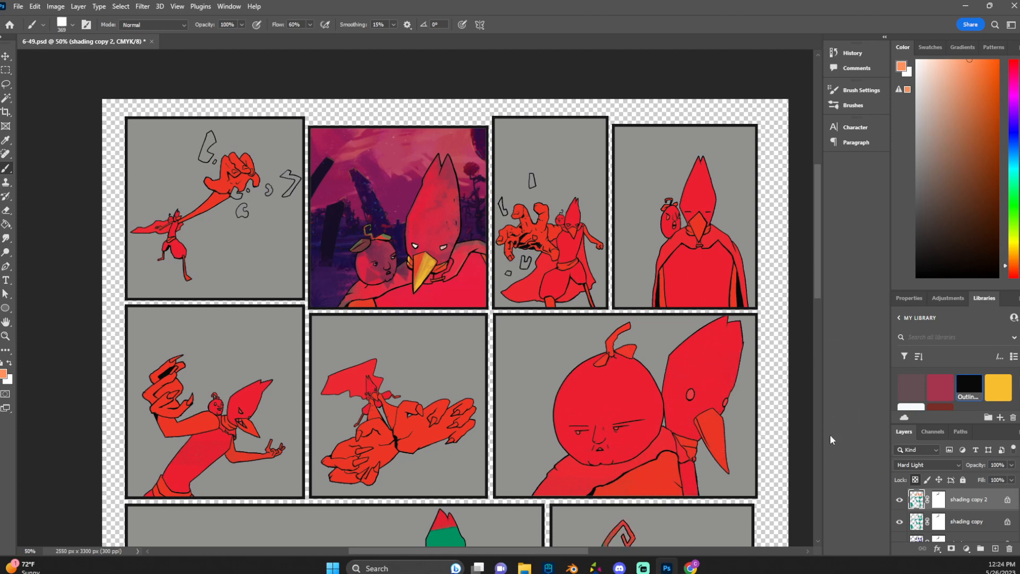
Paint black on shading copy 2's mask over the second panel's characters, and paint the area back with white.
click(935, 504)
mouse_move(451, 193)
mouse_down()
mouse_move(398, 223)
mouse_move(527, 164)
mouse_move(606, 170)
mouse_up()
key(x)
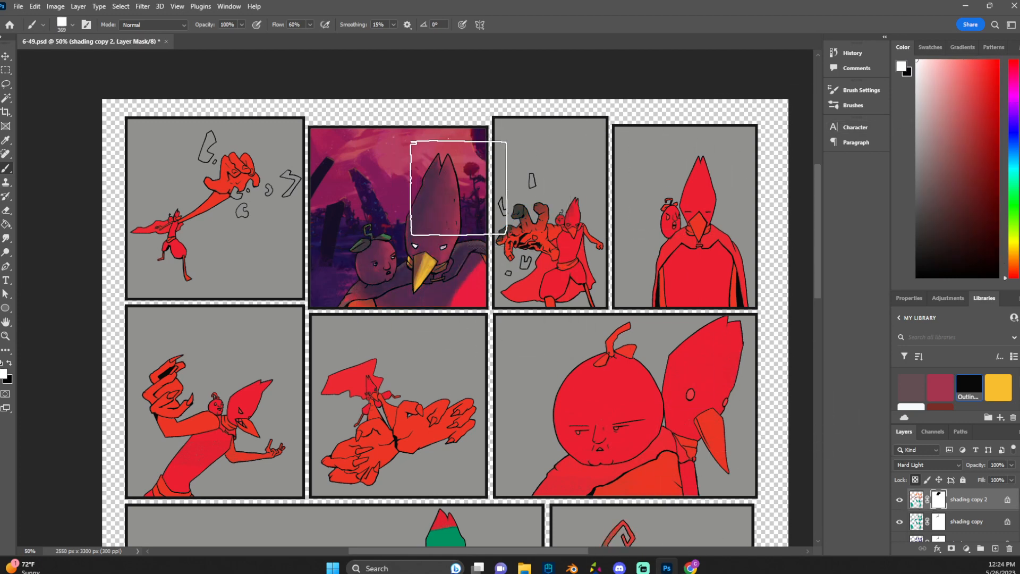
mouse_move(452, 186)
mouse_down()
mouse_move(553, 239)
mouse_move(390, 290)
mouse_up()
scroll(488, 131, up, 1)
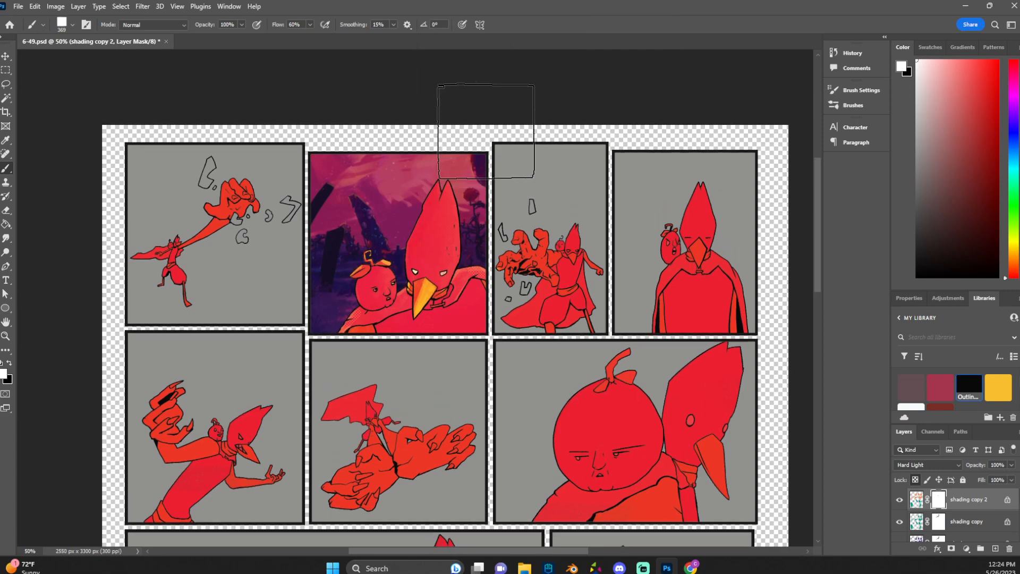
Lasso the background around the fruit character's stem and leaves along the outline and clear it on shading copy 2's mask.
key(ctrl+plus)
key(ctrl+plus)
key(ctrl+plus)
key(ctrl+plus)
key(ctrl+plus)
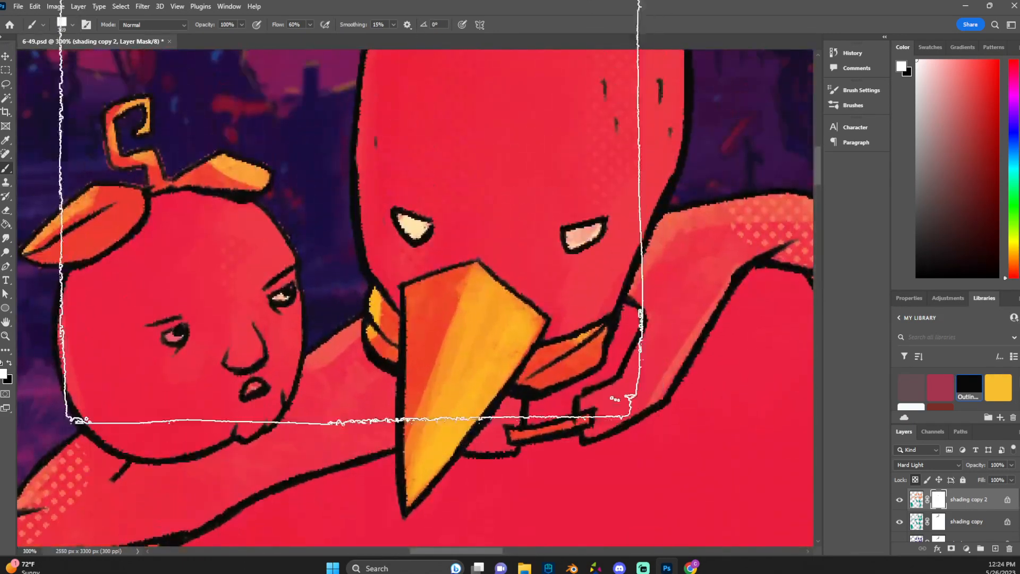
drag(460, 550, 437, 550)
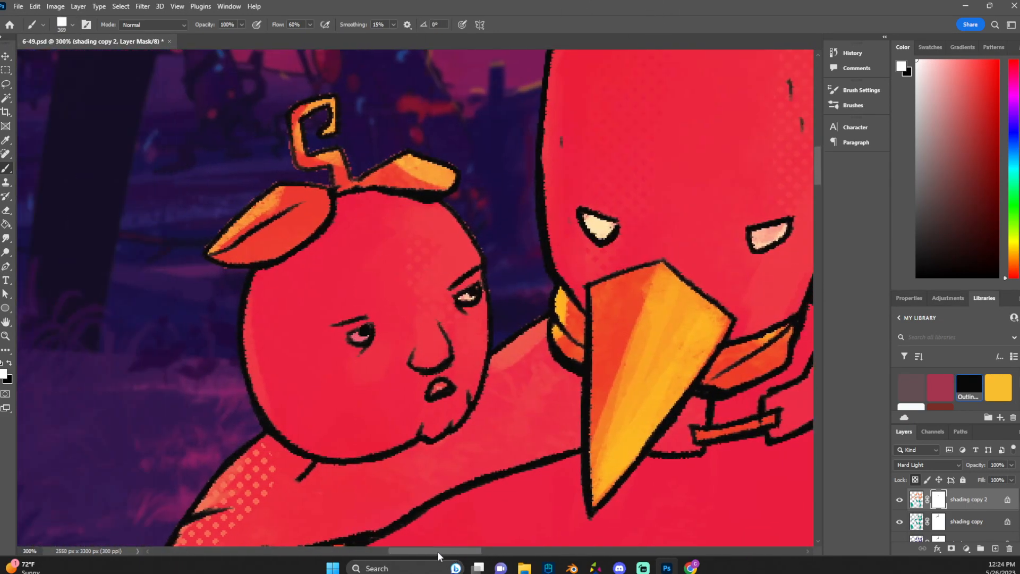
scroll(466, 286, down, 4)
scroll(414, 287, up, 3)
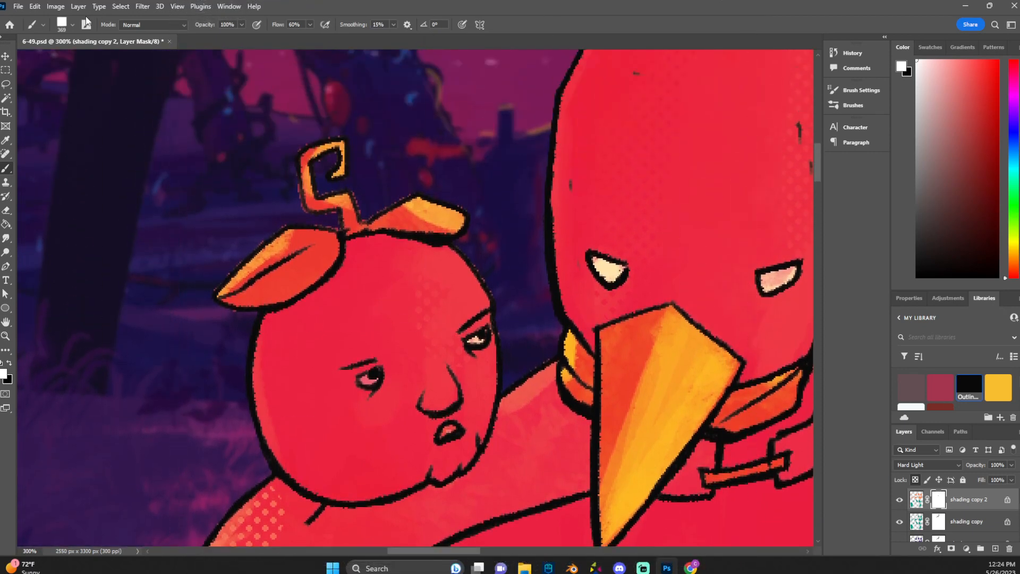
click(10, 85)
scroll(123, 118, up, 1)
scroll(515, 351, up, 1)
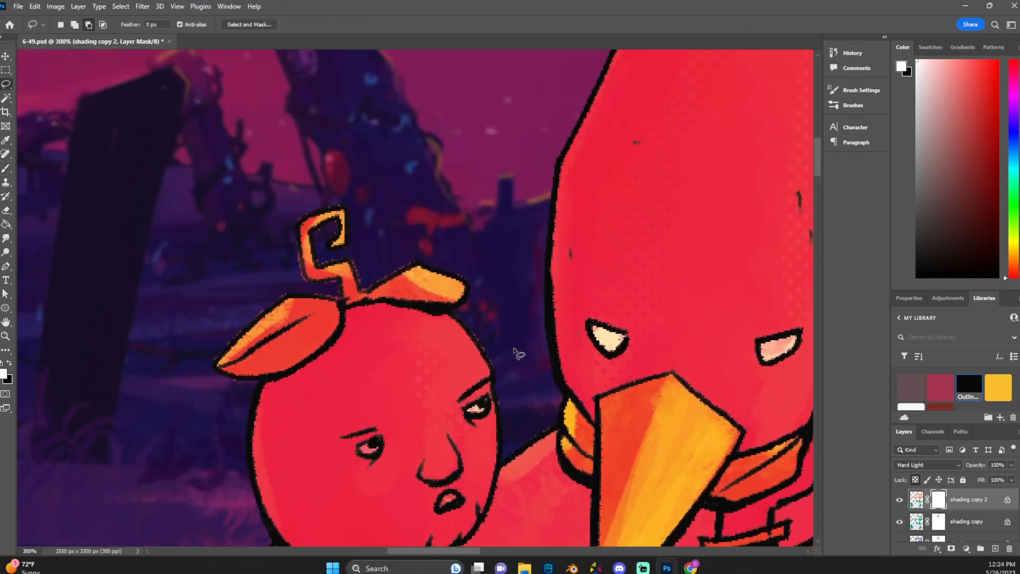
key(ctrl+plus)
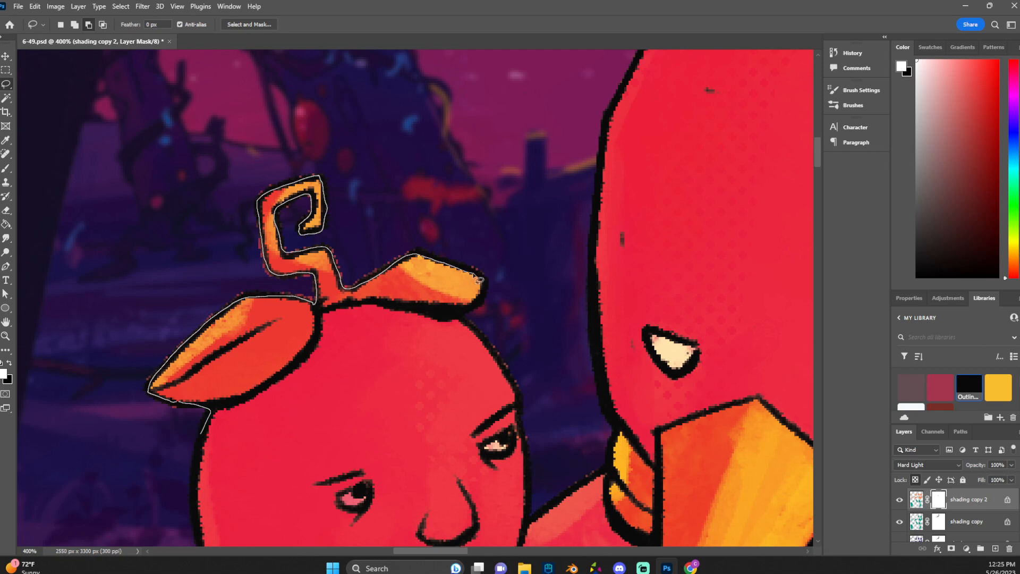
mouse_move(500, 167)
mouse_down()
mouse_move(319, 75)
mouse_move(95, 217)
mouse_move(58, 398)
mouse_move(144, 477)
mouse_up()
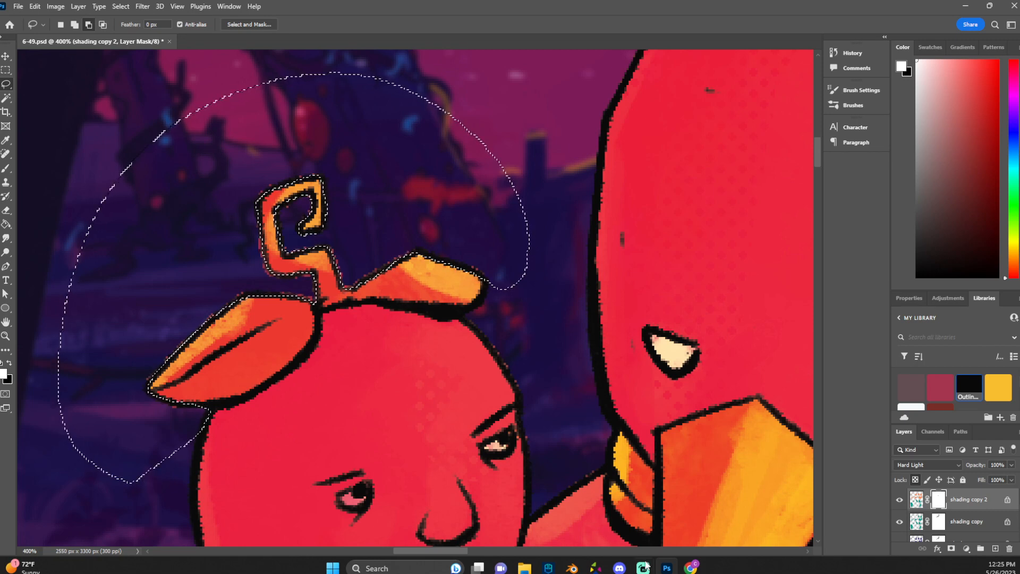
key(Delete)
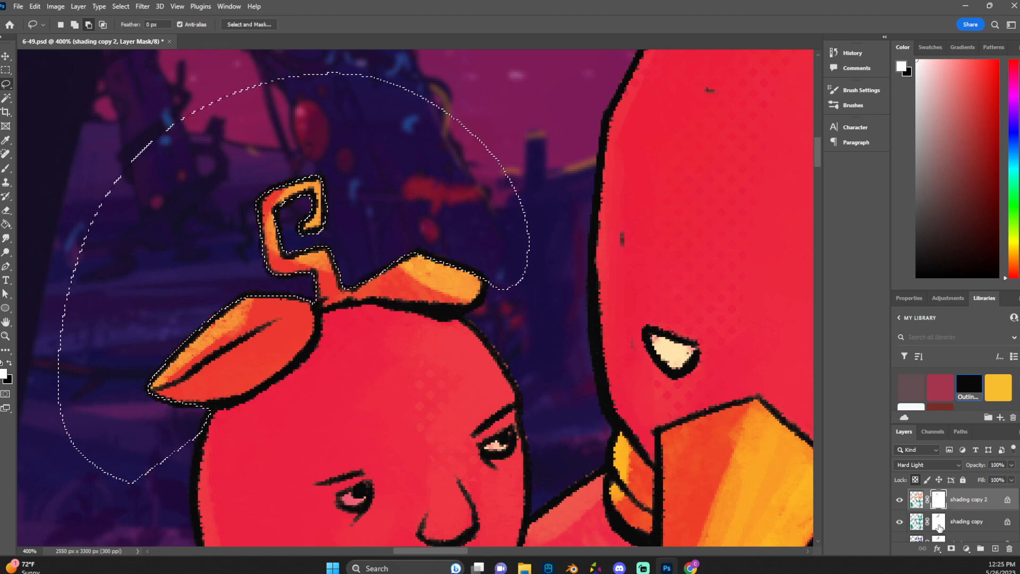
Clear the same selected area on the shading copy and shading masks and the color copy 2 and color copy layers, and deselect.
click(939, 524)
scroll(944, 516, down, 2)
click(939, 511)
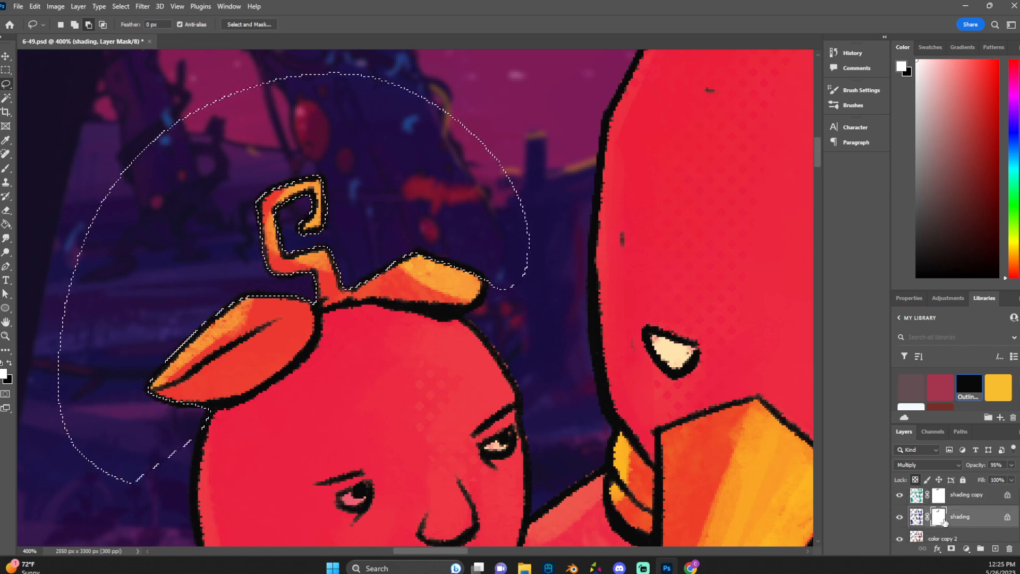
scroll(938, 508, down, 1)
click(936, 529)
scroll(942, 525, down, 1)
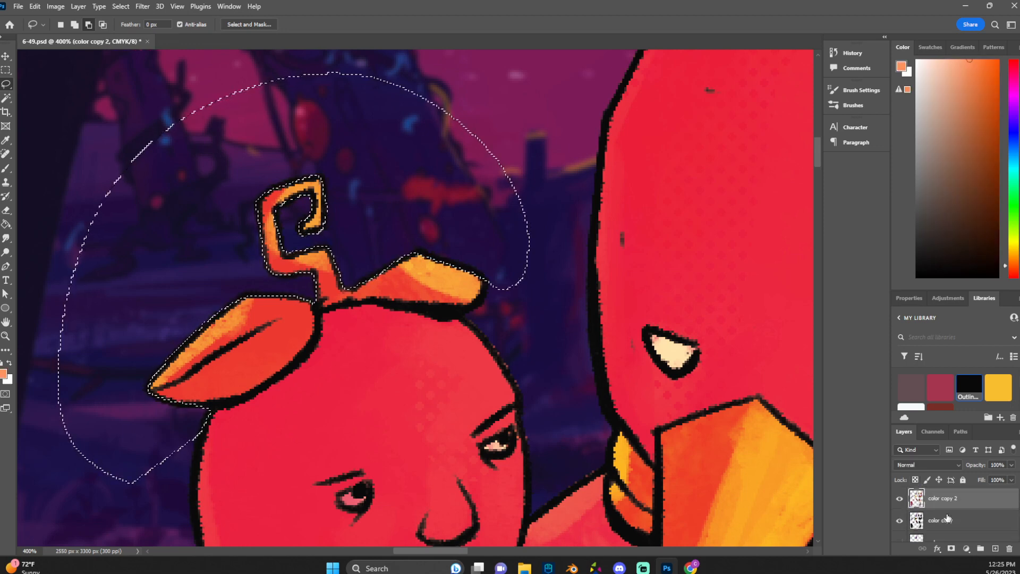
click(943, 523)
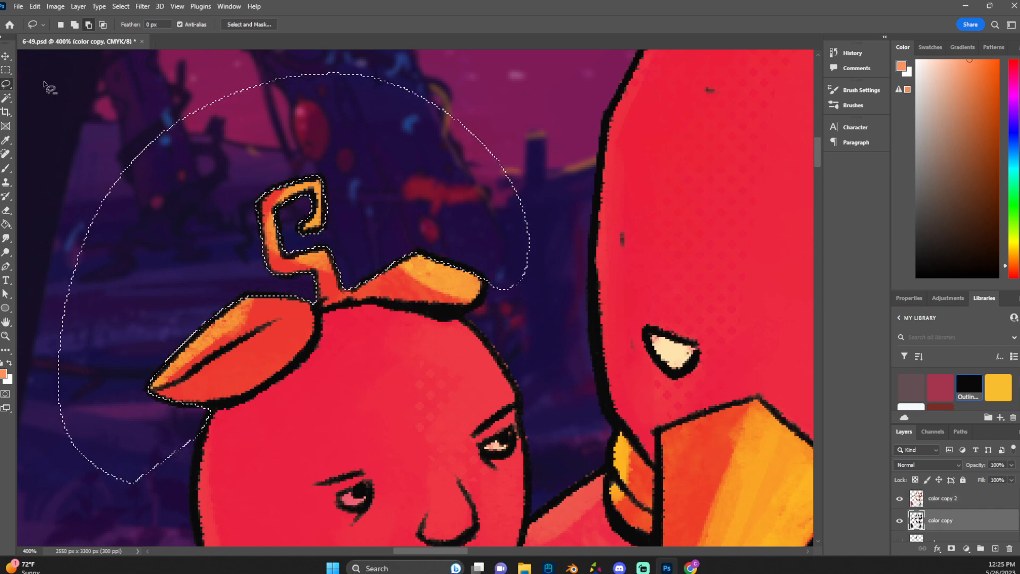
click(567, 345)
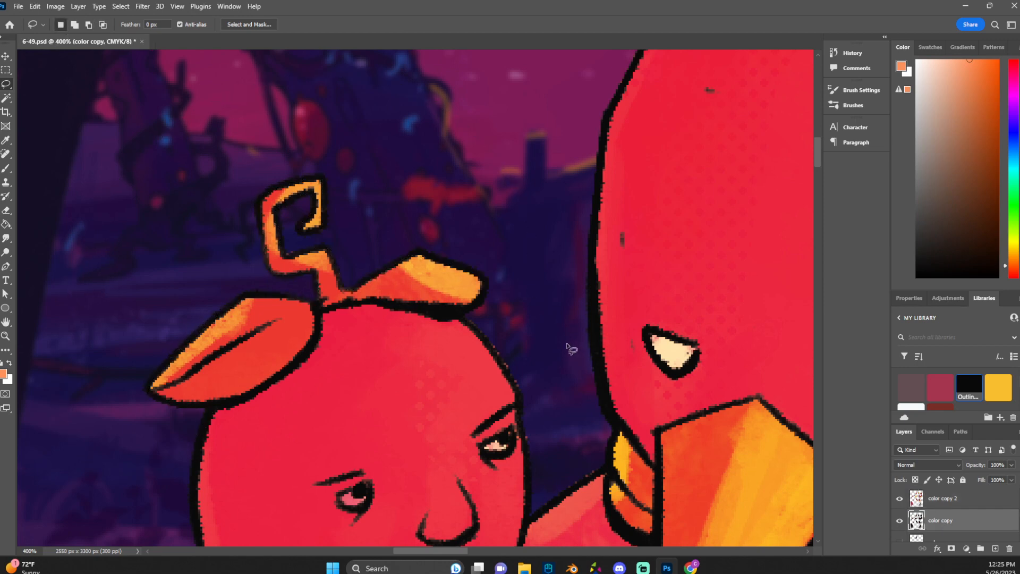
Lasso the gap between the fruit's head and the bird character, clear it on the color copy and shading layers, and deselect.
scroll(565, 348, down, 3)
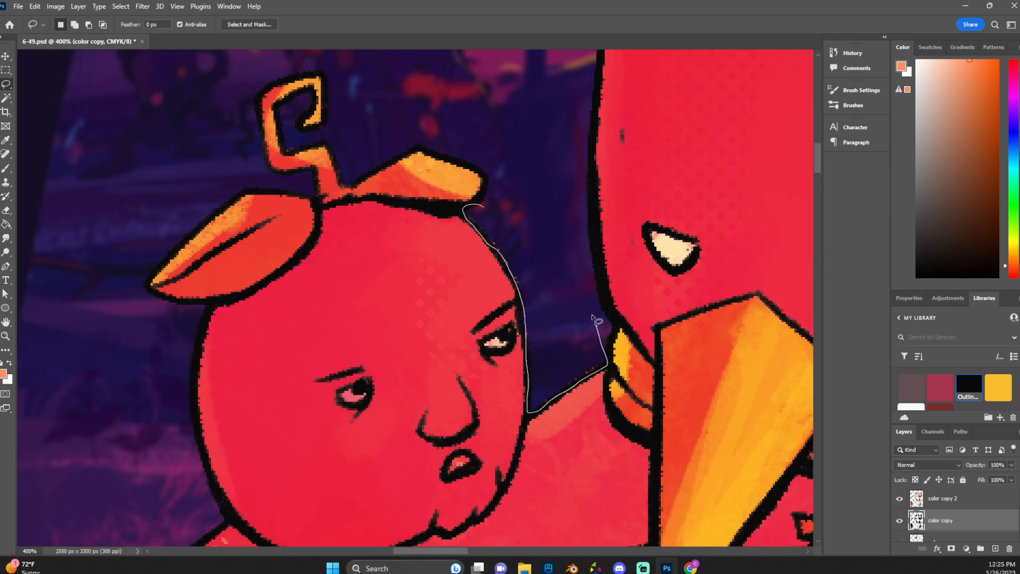
drag(597, 324, 555, 250)
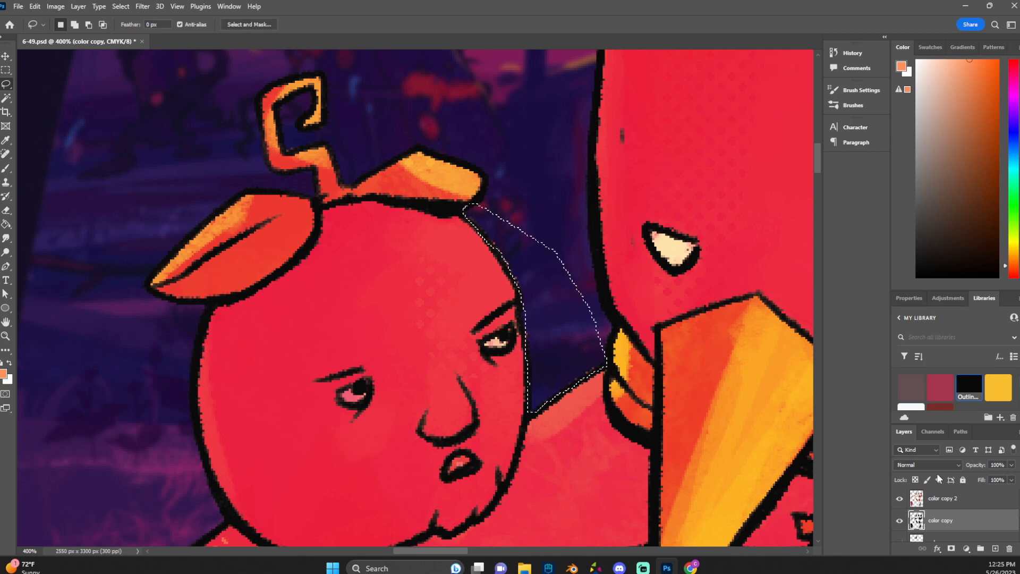
click(919, 498)
scroll(921, 512, up, 1)
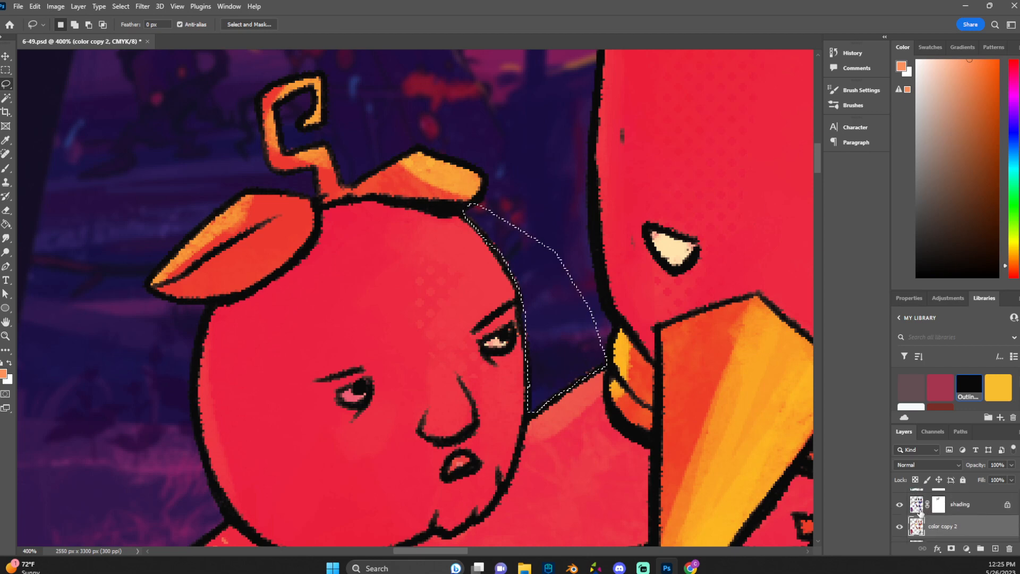
click(920, 509)
scroll(921, 512, up, 1)
click(920, 509)
scroll(920, 511, up, 1)
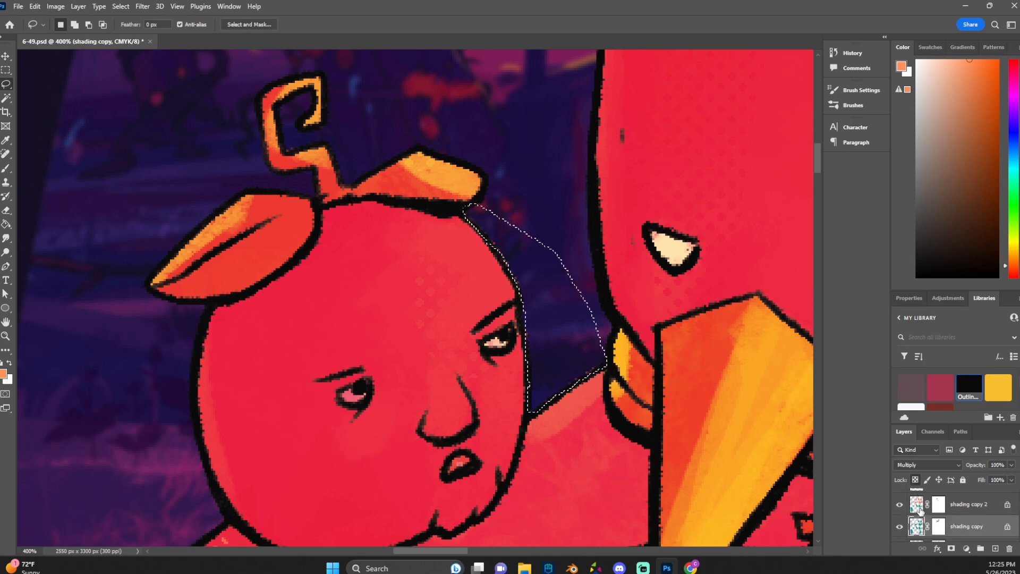
click(920, 507)
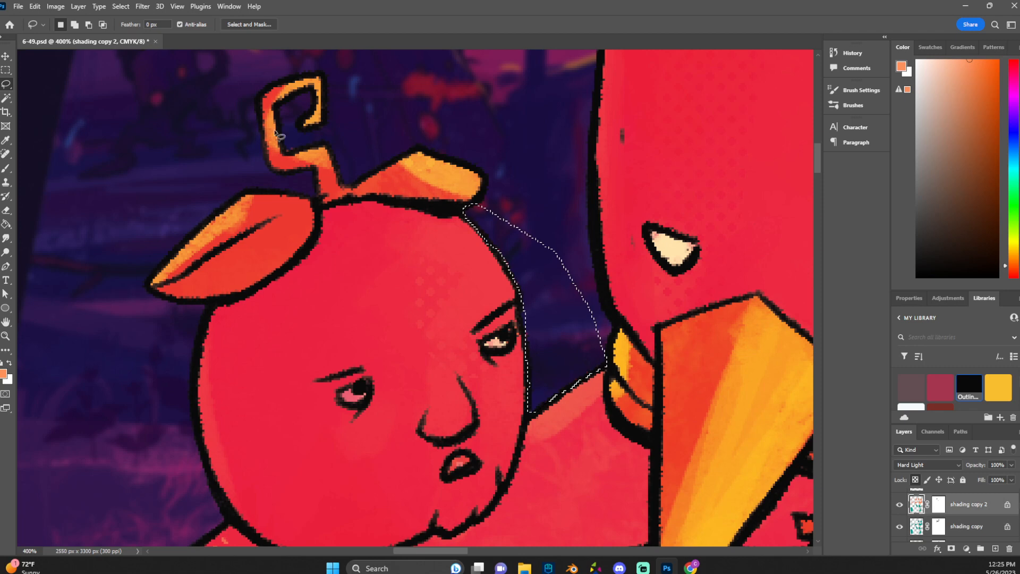
click(6, 70)
drag(178, 126, 185, 130)
Invert the layer mask of shading copy 2.
scroll(184, 132, down, 1)
key(ctrl+minus)
scroll(965, 524, up, 1)
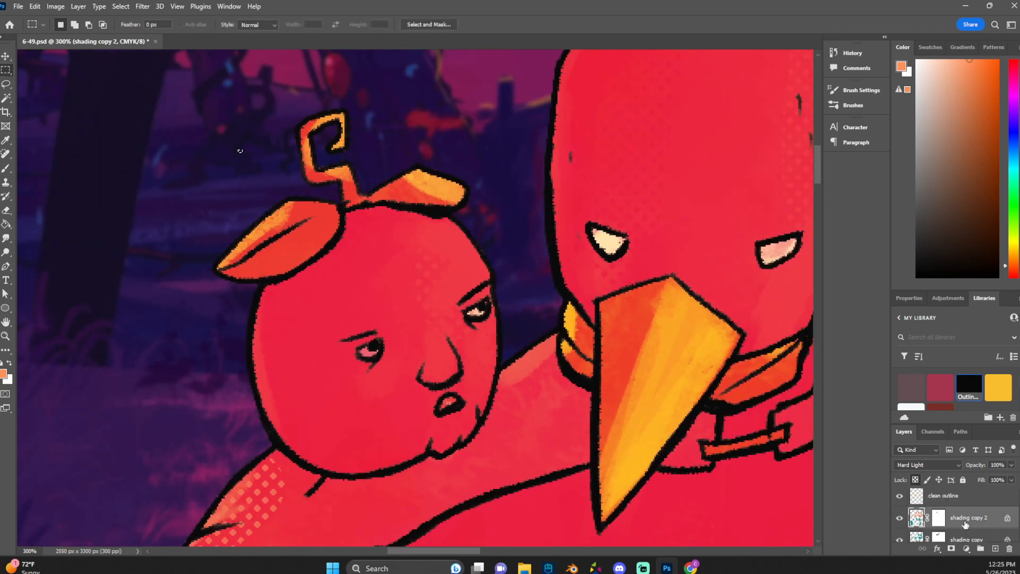
click(938, 519)
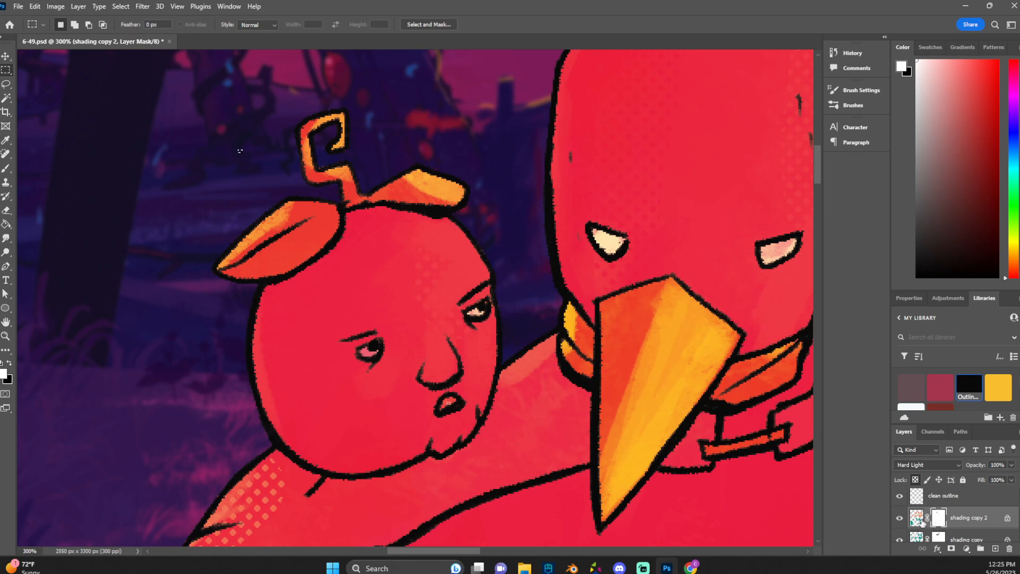
click(921, 522)
click(942, 519)
scroll(496, 335, down, 1)
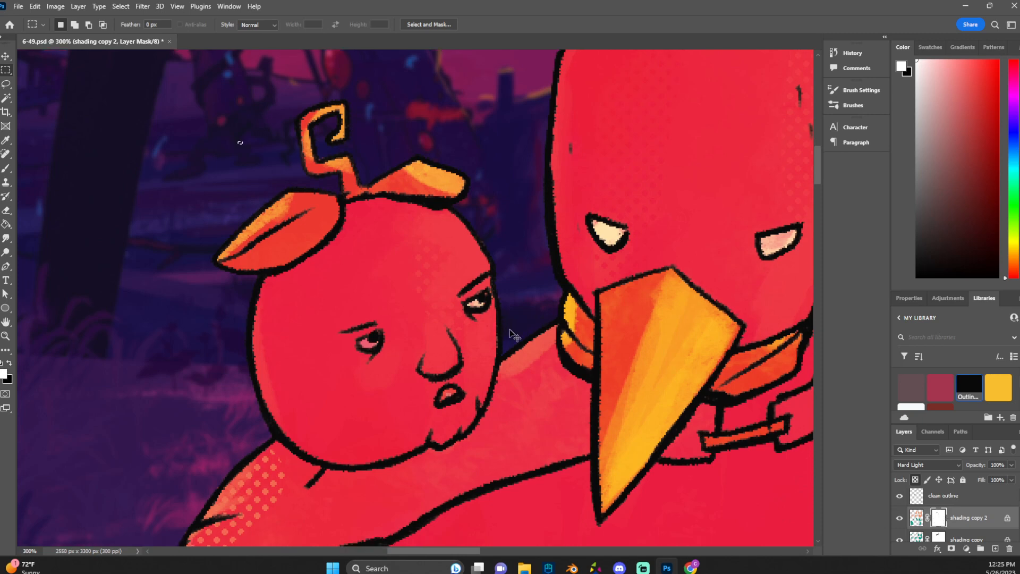
key(ctrl+1)
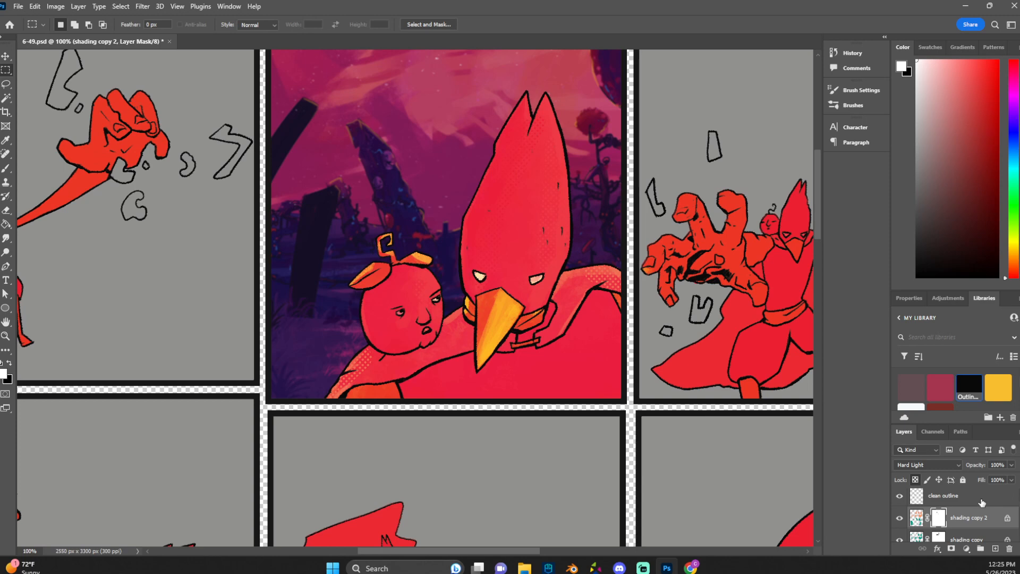
key(ctrl+i)
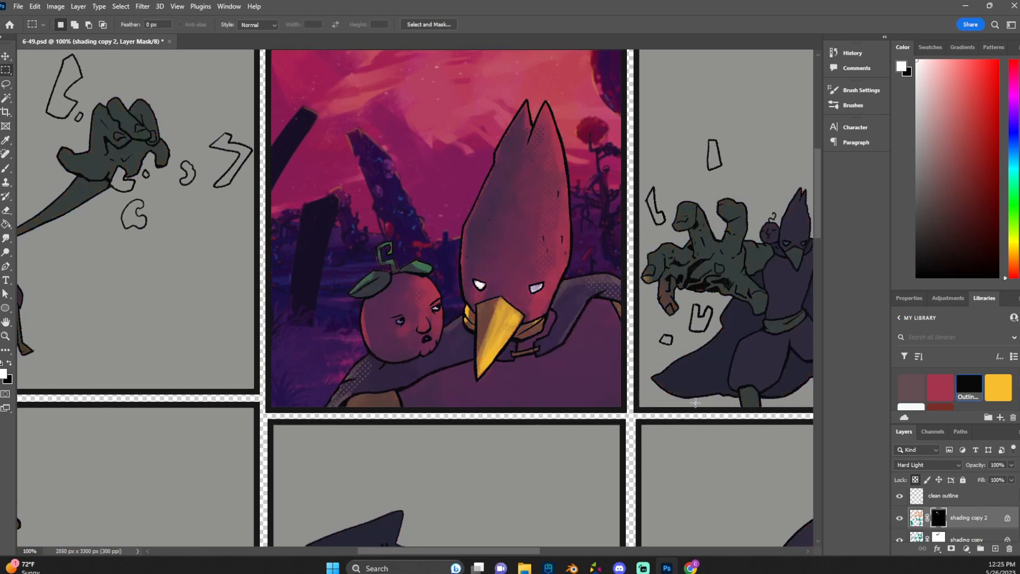
Lasso the background around the fruit's stem and leaves along the outline, clear it on shading copy 2, and deselect.
key(ctrl+plus)
key(ctrl+plus)
key(ctrl+plus)
scroll(37, 109, up, 1)
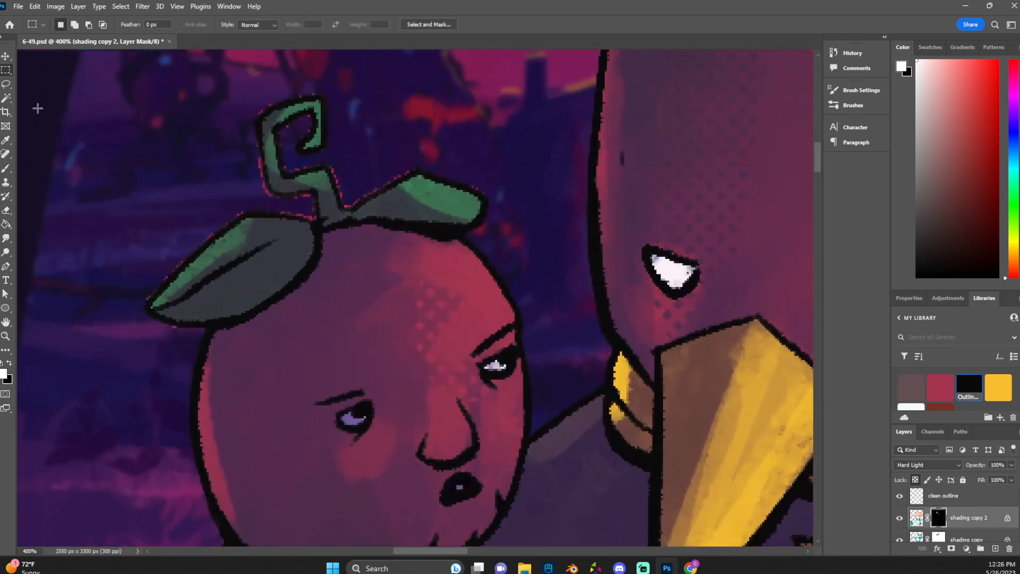
click(7, 85)
scroll(24, 109, up, 1)
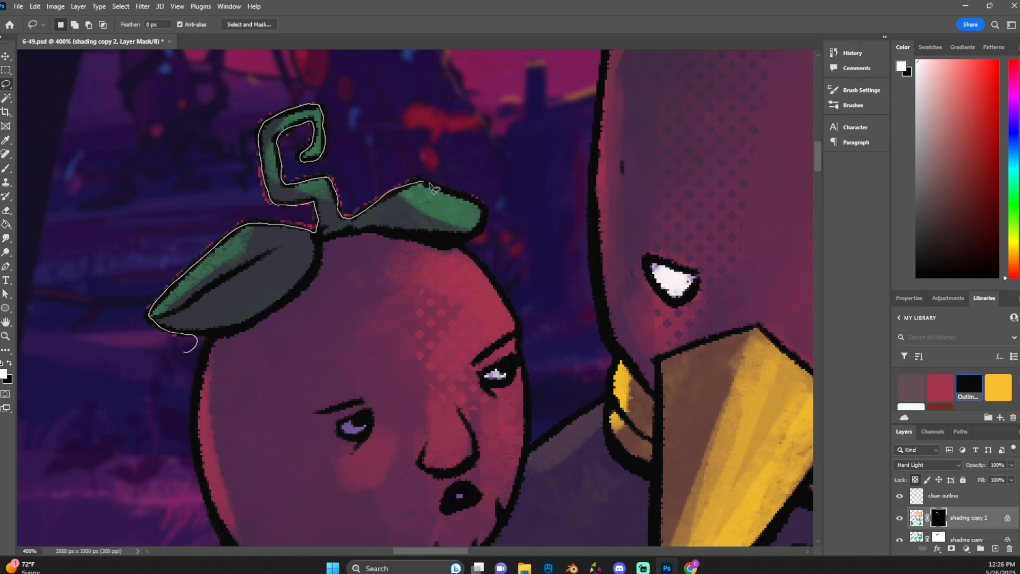
mouse_move(490, 169)
mouse_down()
mouse_move(178, 103)
mouse_move(117, 363)
mouse_up()
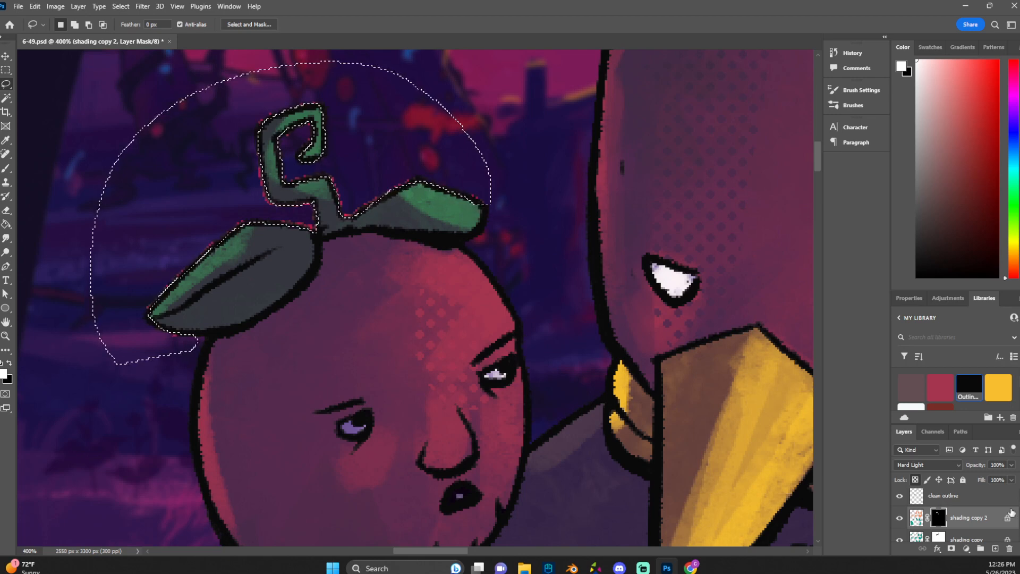
click(911, 517)
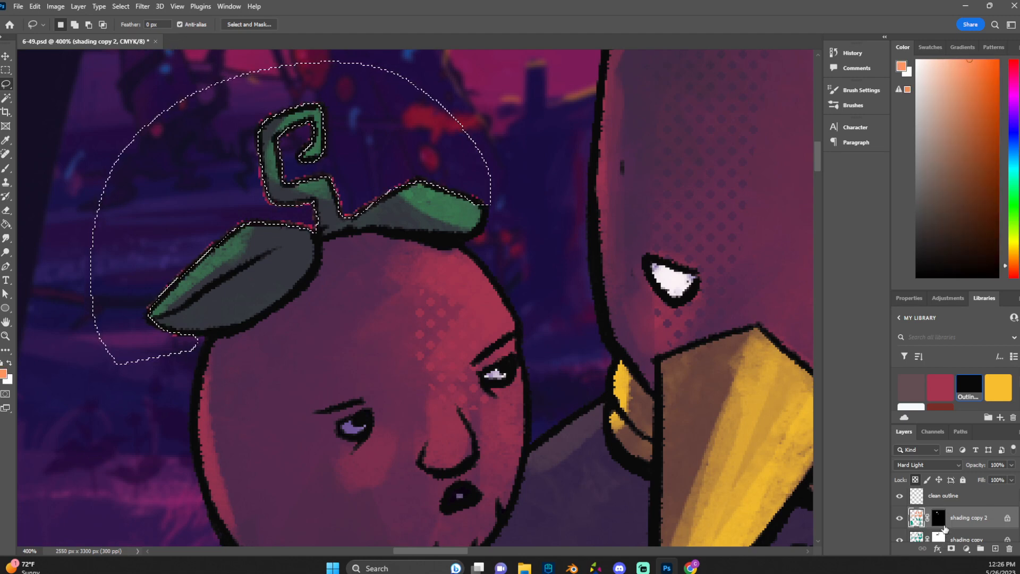
click(6, 69)
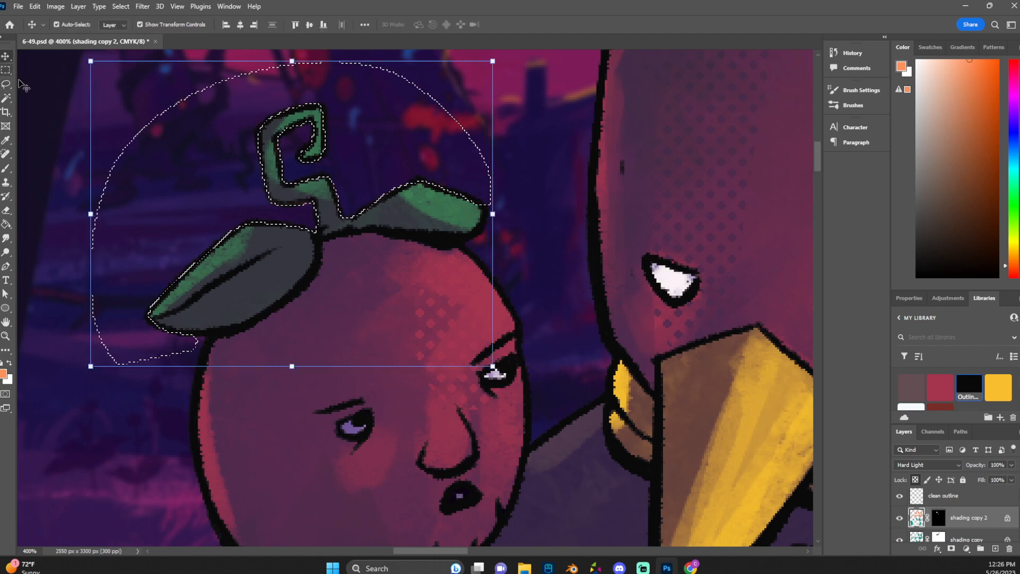
click(62, 88)
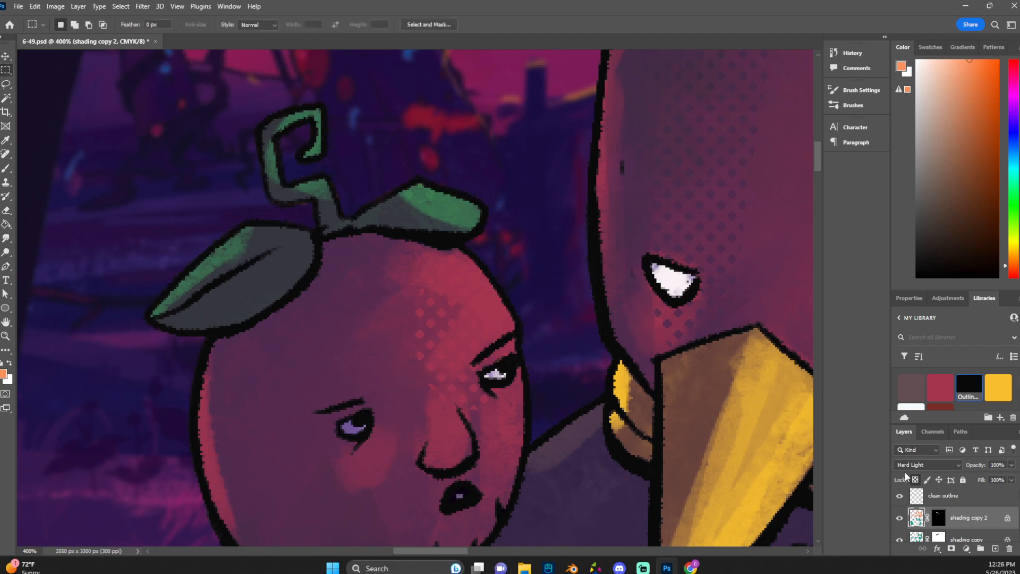
Paint white on shading copy 2's mask with the Sharp Render brush at 75 px over the right side of both characters and the arms.
click(935, 523)
key(ctrl+minus)
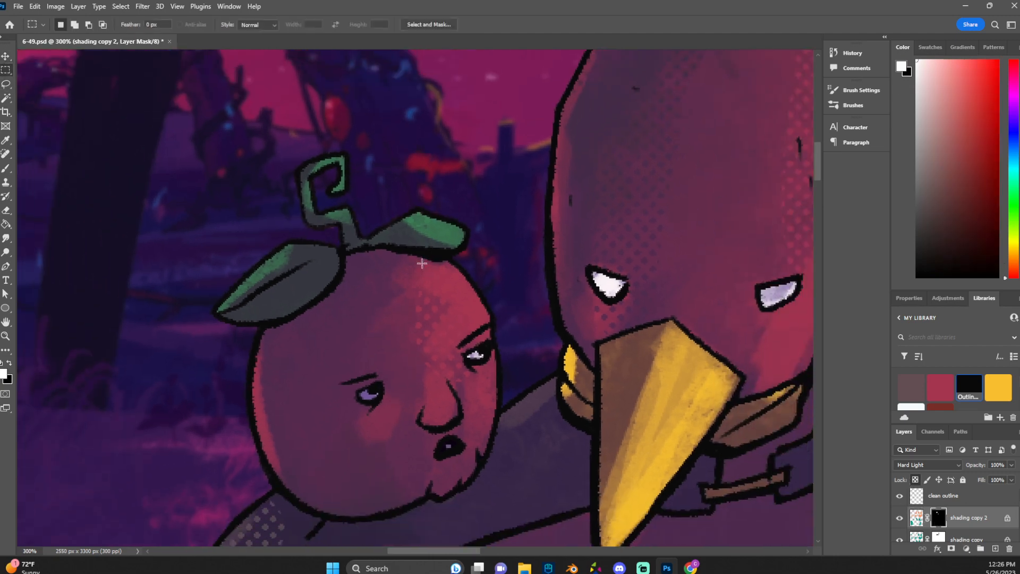
key(b)
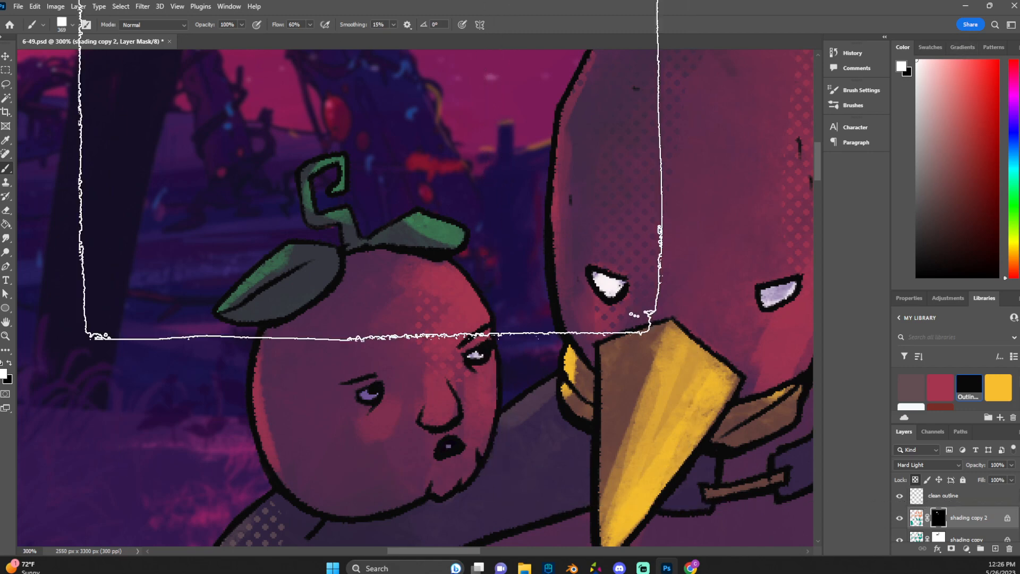
click(72, 24)
click(81, 59)
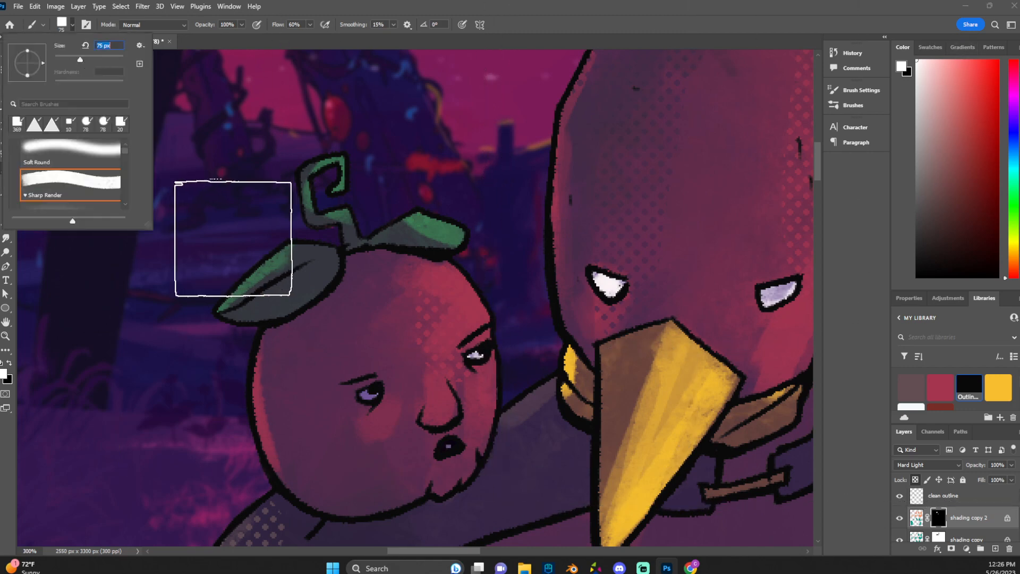
key(Return)
key(ctrl+minus)
key(ctrl+minus)
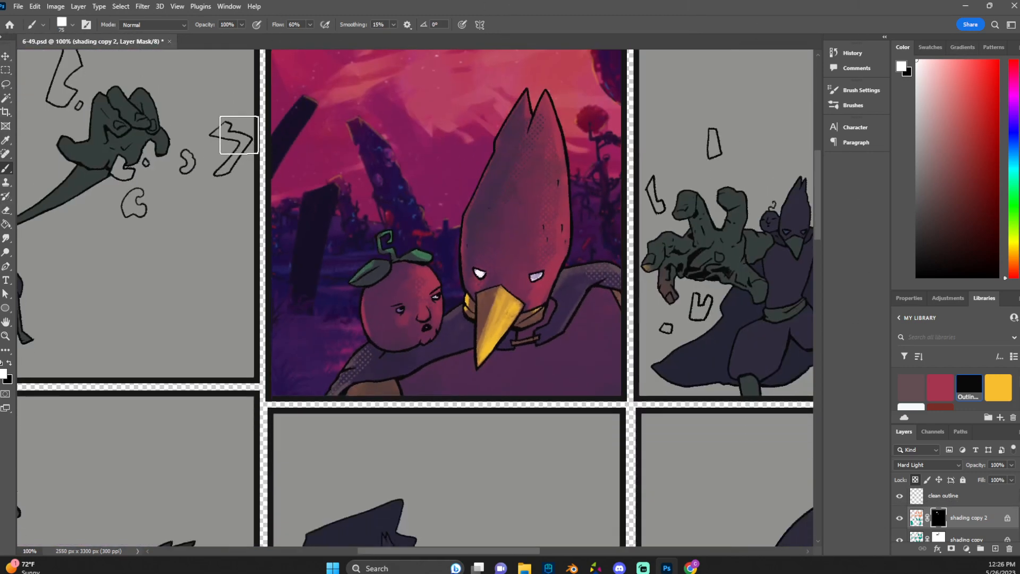
mouse_move(549, 118)
mouse_down()
mouse_move(562, 203)
mouse_move(522, 357)
mouse_move(599, 316)
mouse_move(592, 266)
mouse_up()
drag(435, 325, 416, 228)
drag(367, 355, 284, 471)
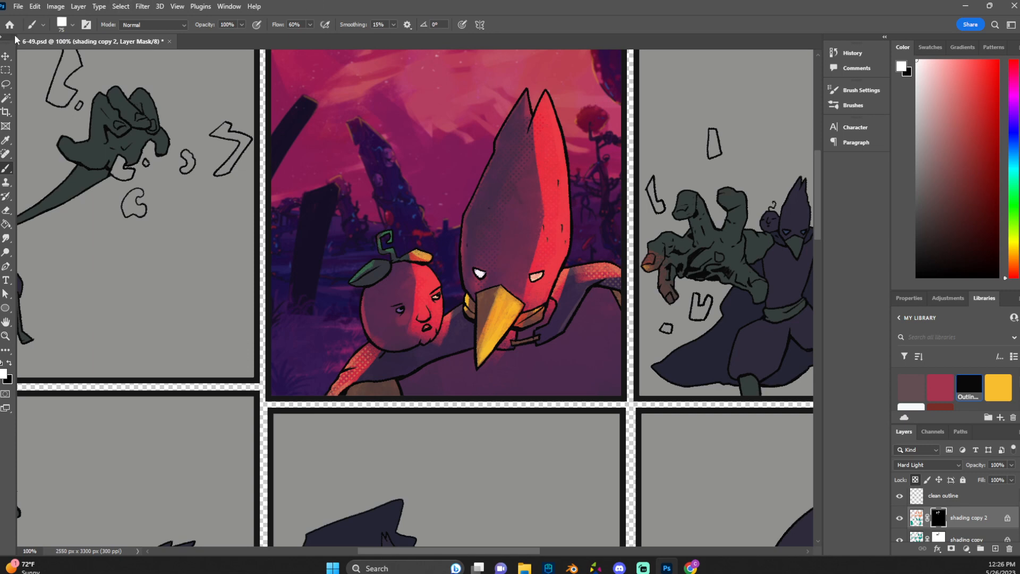
Smudge the edges of the painted light on the mask with Kyle's Concept Brushes all-purpose blender, mainly on the bird's head.
click(68, 25)
scroll(38, 188, down, 5)
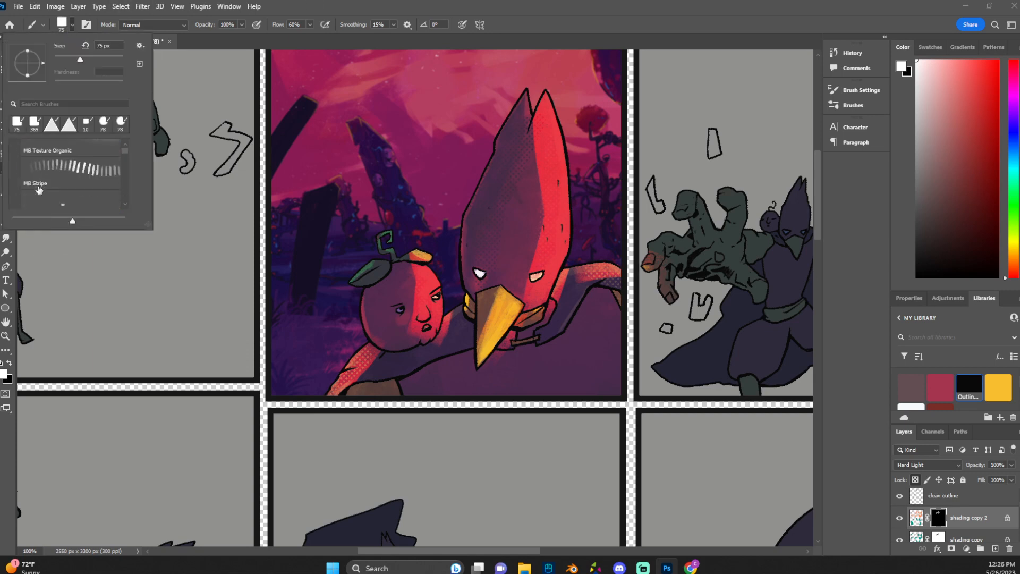
scroll(39, 188, down, 5)
scroll(43, 181, down, 8)
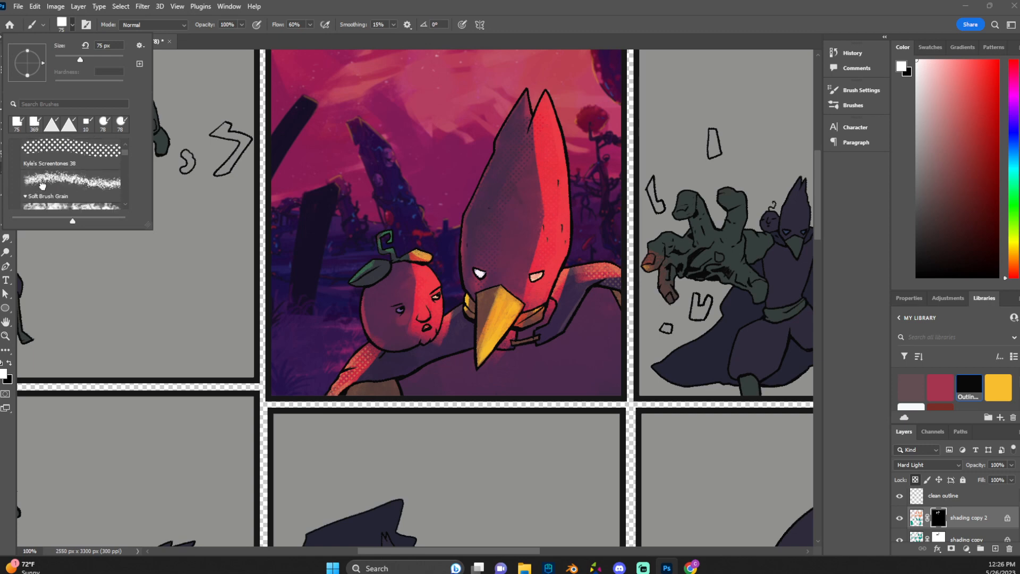
click(41, 190)
key(Return)
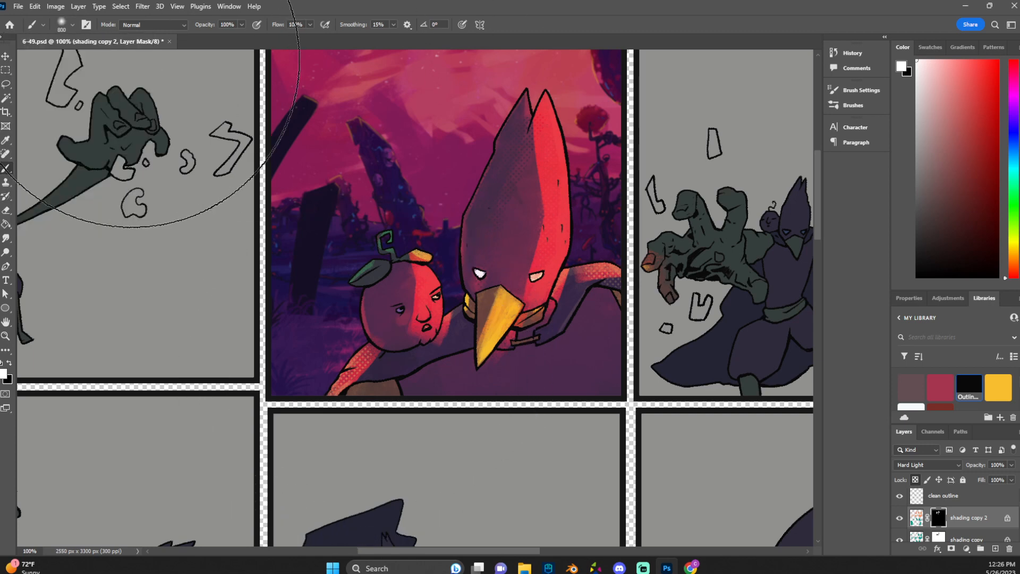
click(69, 28)
scroll(62, 189, down, 1)
click(62, 189)
mouse_move(528, 291)
mouse_down()
mouse_move(539, 135)
mouse_move(581, 294)
mouse_move(462, 349)
mouse_move(415, 347)
mouse_move(443, 292)
mouse_up()
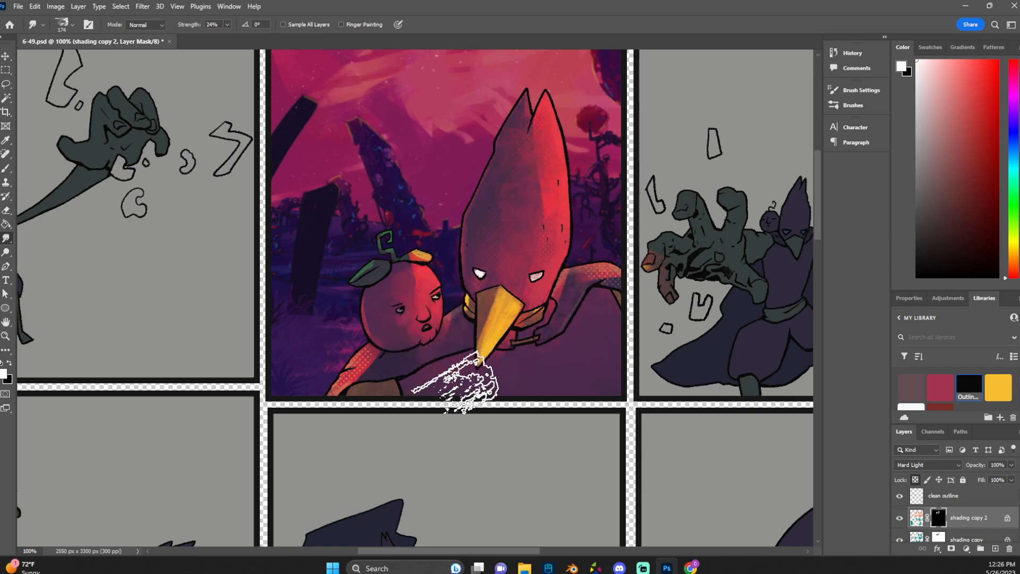
Paint black on the mask with the 800 px Soft Brush Grain brush to soften the light on both characters.
key(b)
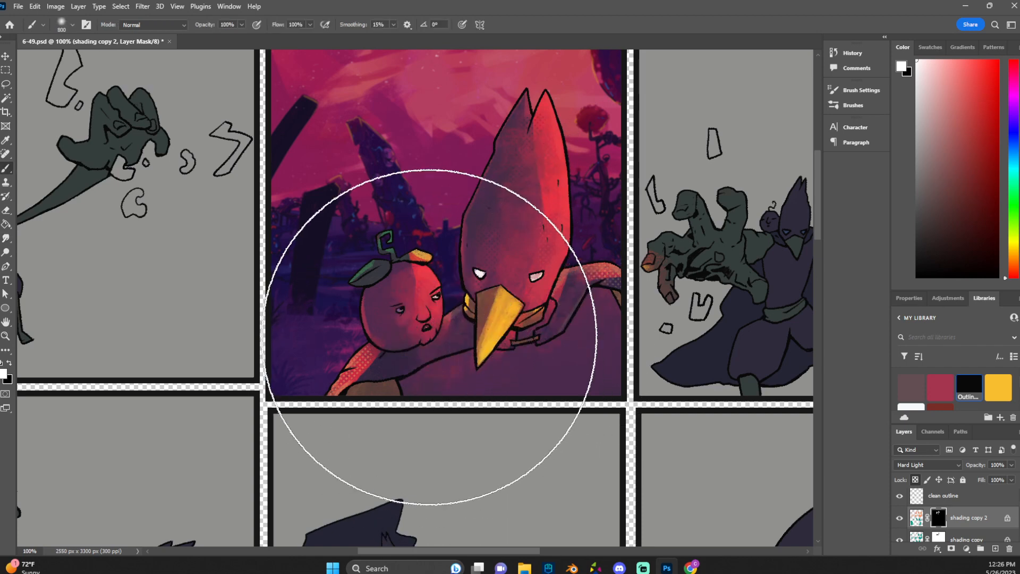
click(71, 23)
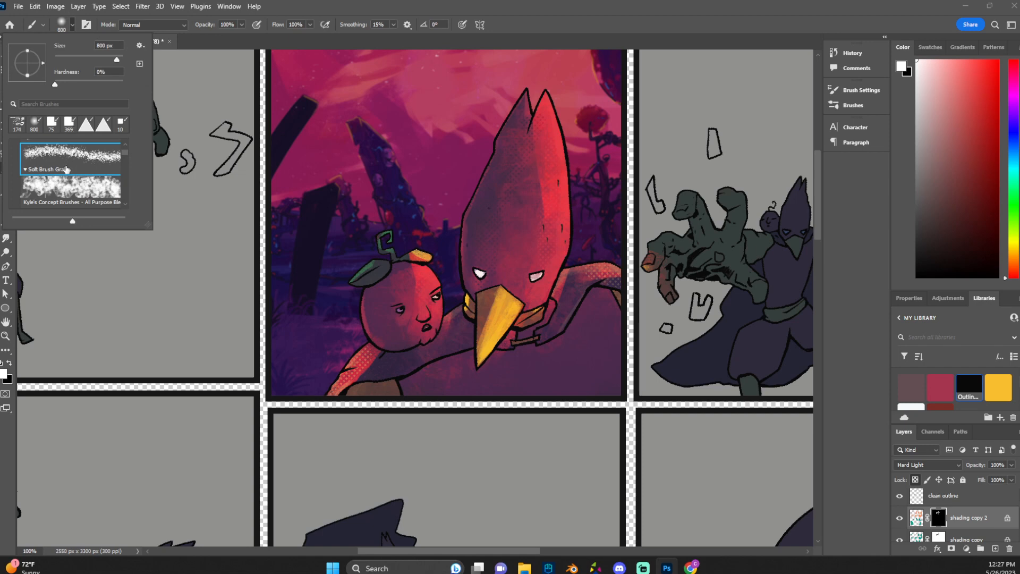
click(436, 322)
key(ctrl+z)
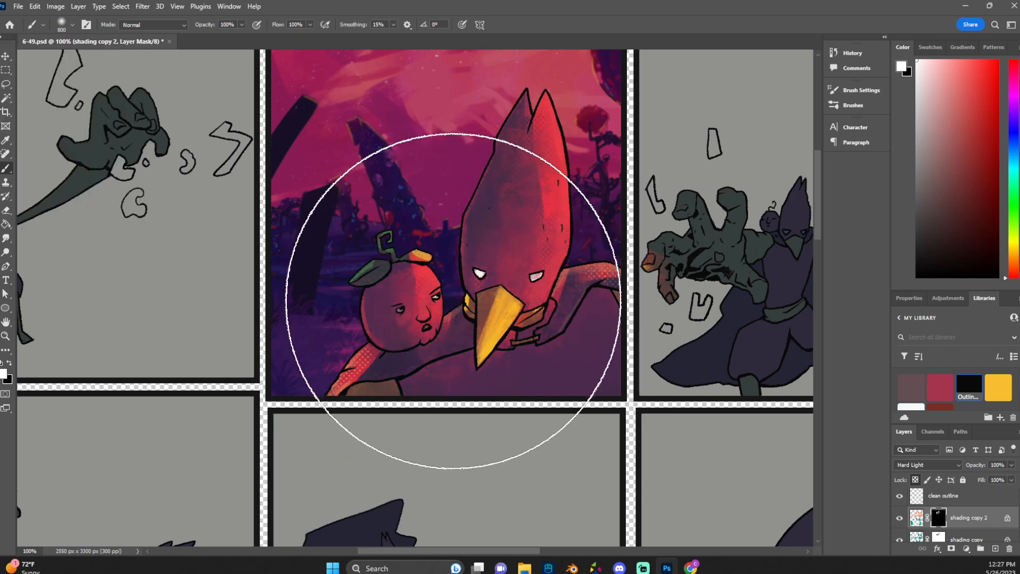
key(x)
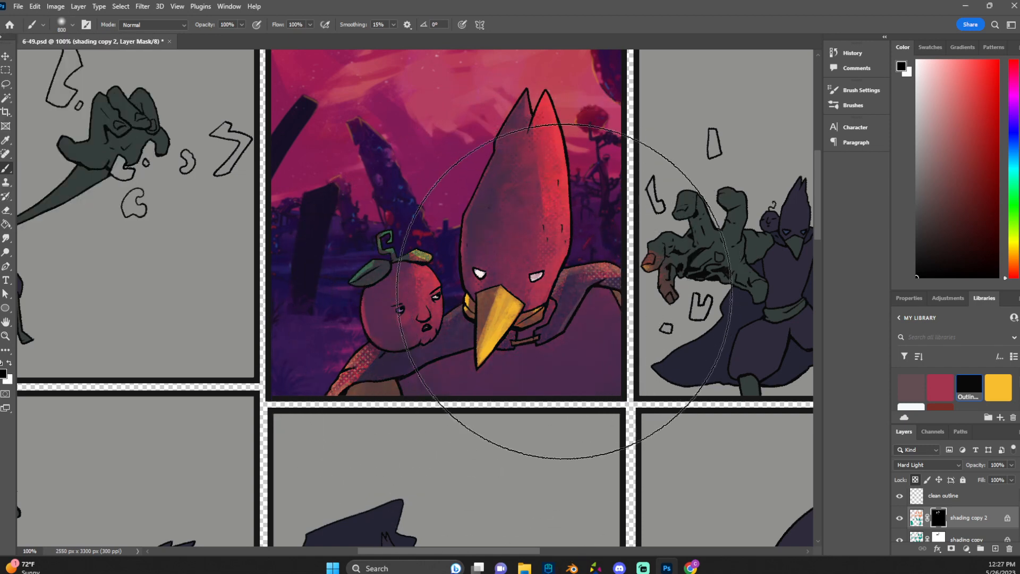
Paint black on the mask with the Sharp Render brush at 150 px to remove the light from the bird's arms.
click(60, 24)
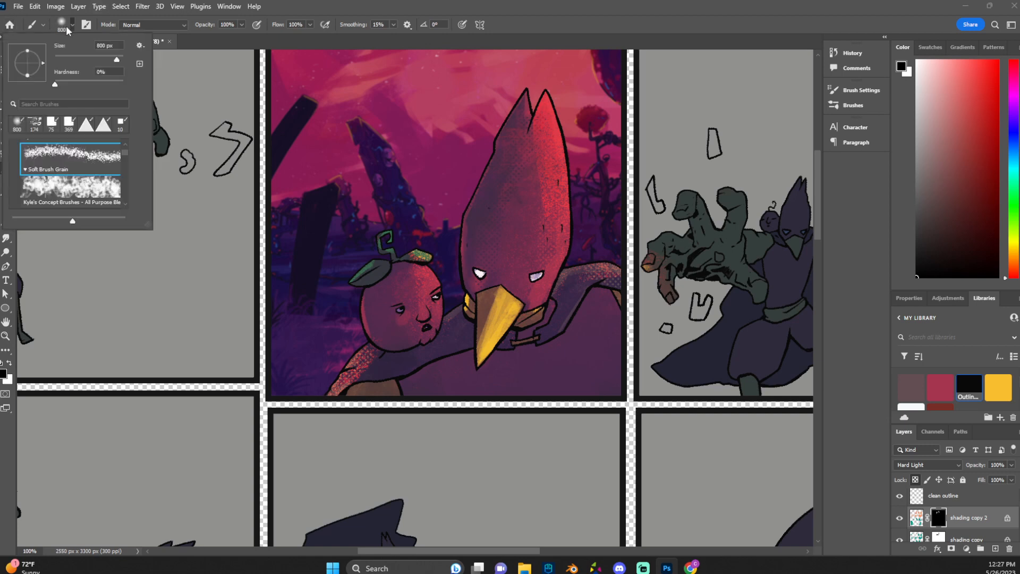
scroll(74, 184, down, 3)
scroll(74, 184, up, 5)
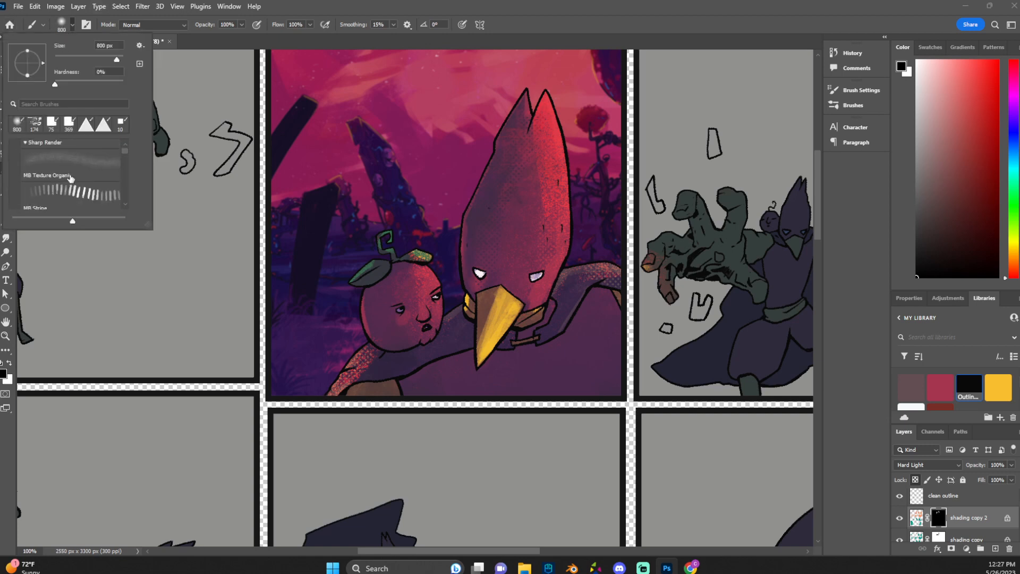
click(56, 197)
drag(369, 370, 327, 415)
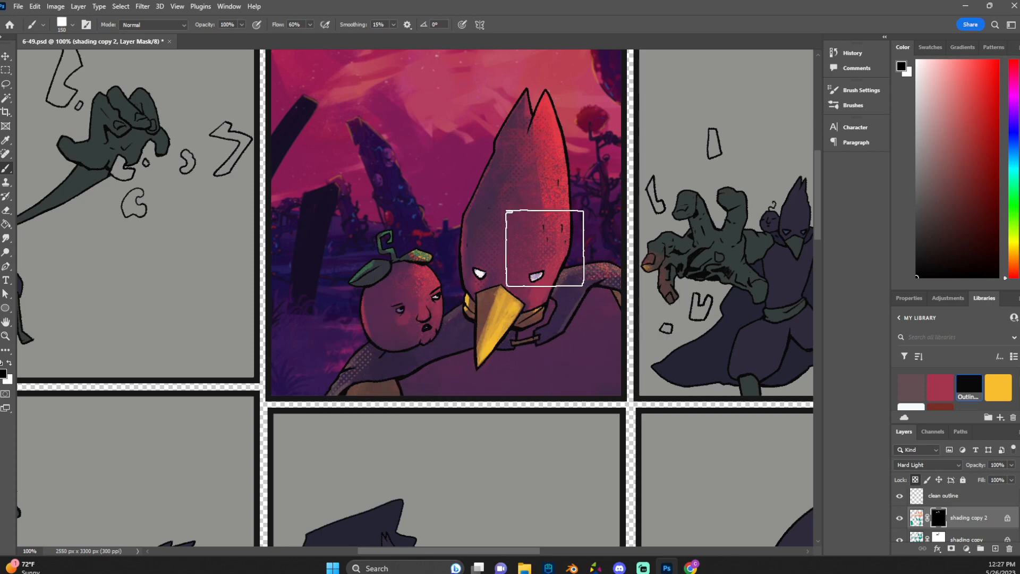
Paint white rim light on the mask along the bird's head at 73 px and along the fruit's leaves and the arm at 26 px.
key(x)
right_click(558, 160)
click(638, 182)
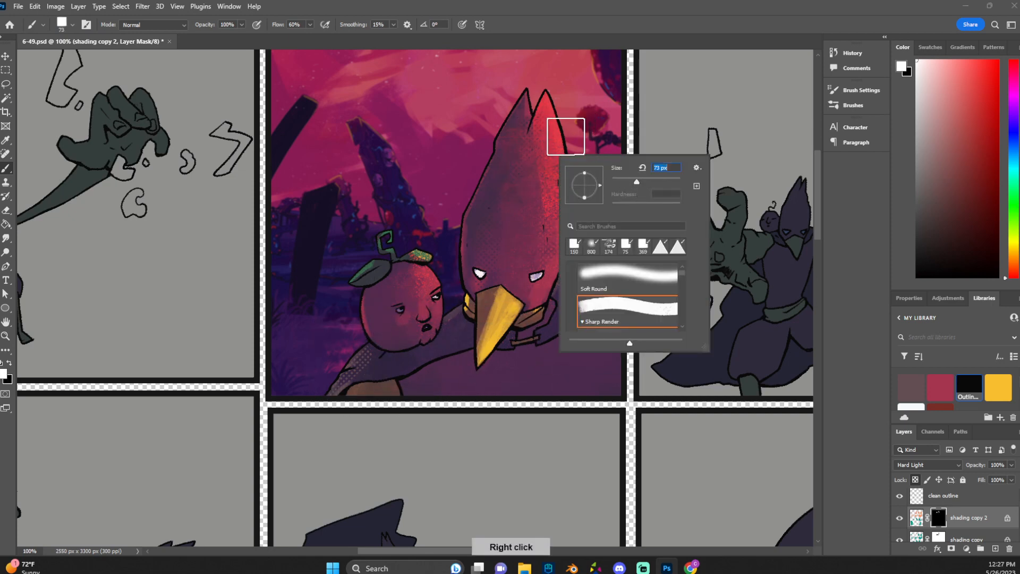
mouse_move(550, 100)
mouse_down()
mouse_move(575, 226)
mouse_move(571, 208)
mouse_up()
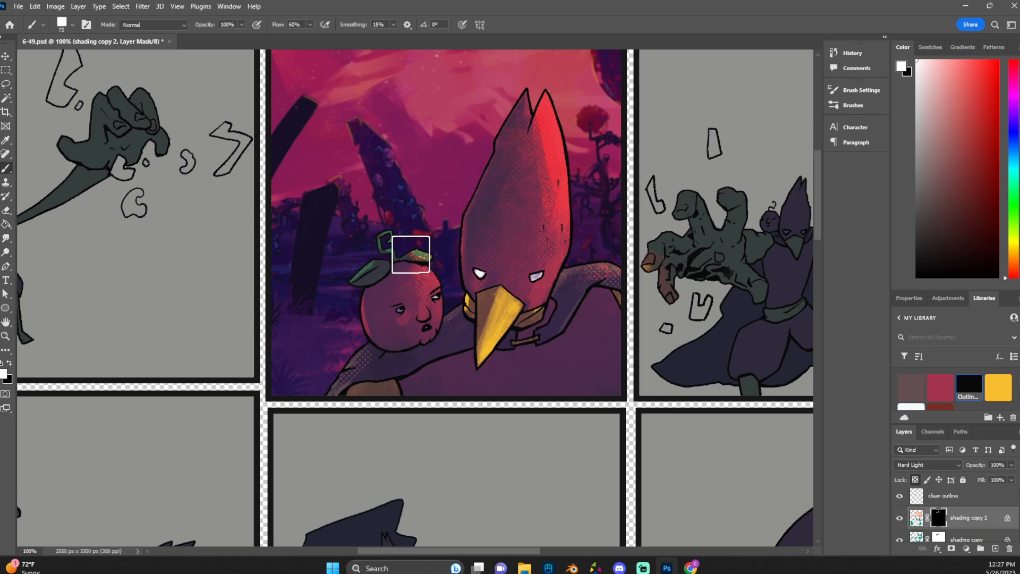
right_click(425, 234)
key(Return)
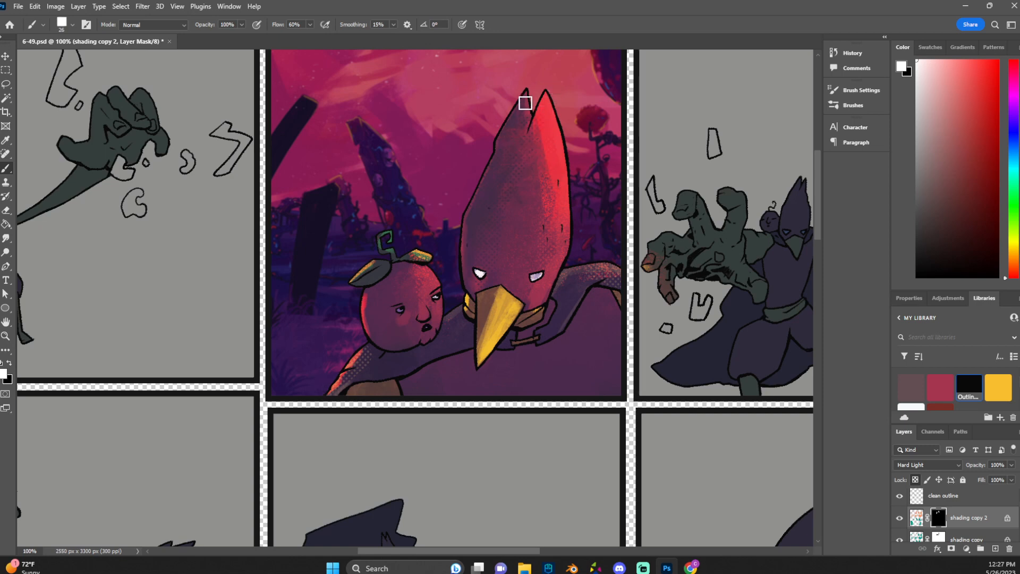
Paint white on the shading copy 2 mask to light the smaller tip of the bird's crest.
drag(524, 103, 532, 125)
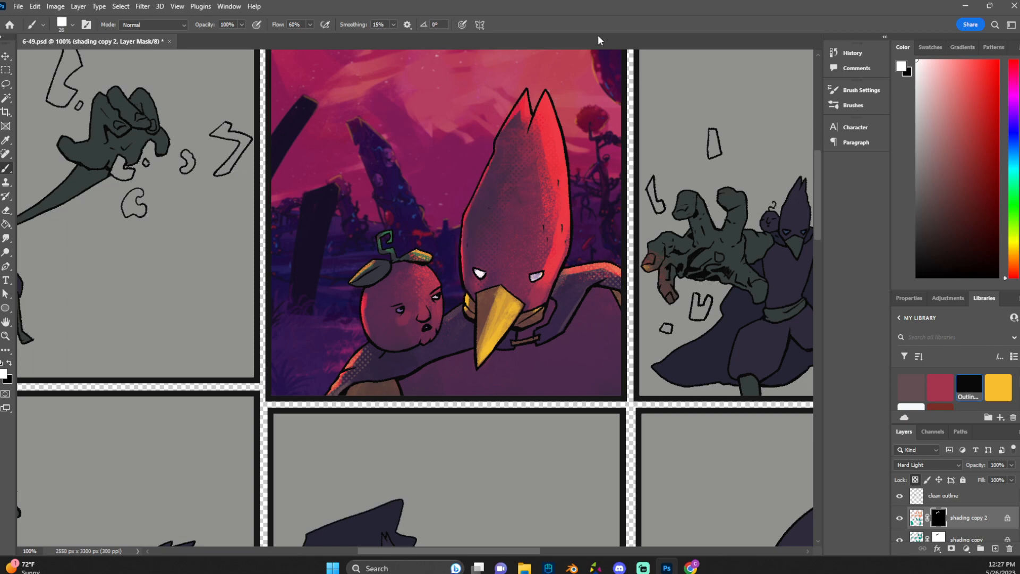
key(ctrl+minus)
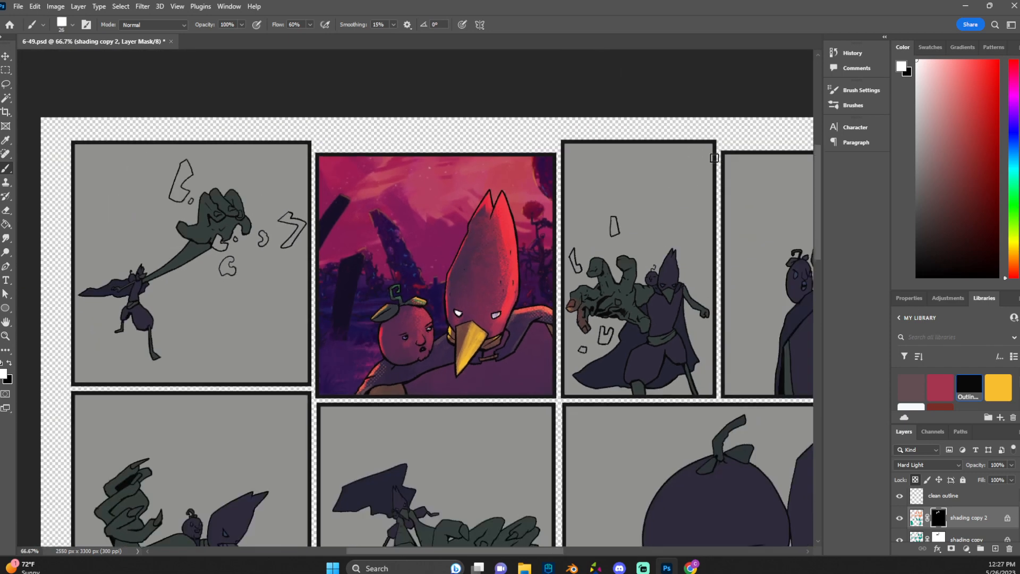
scroll(482, 340, down, 1)
drag(458, 552, 495, 549)
scroll(360, 324, down, 2)
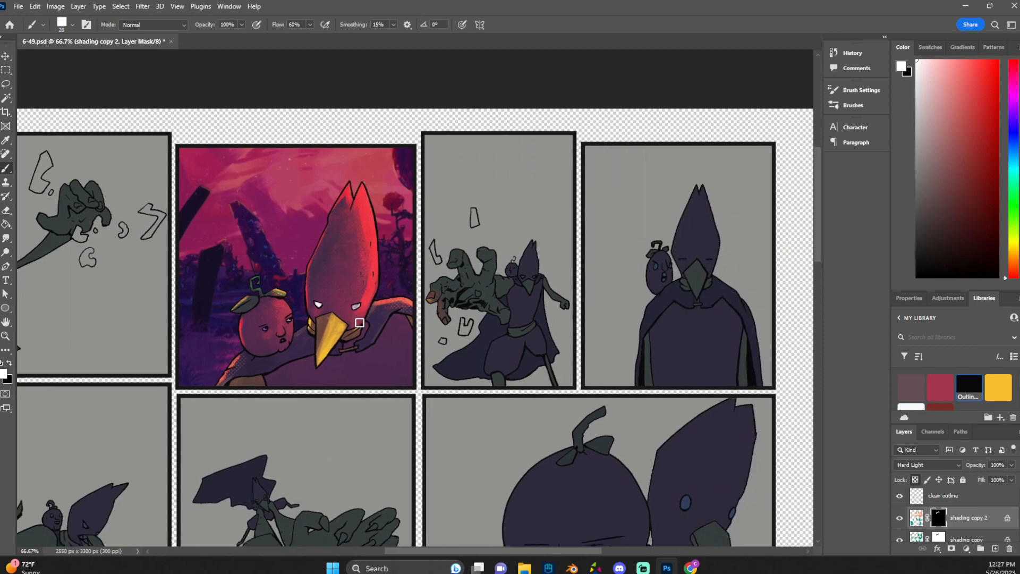
Trim the light on the sunset panel's characters with a short black stroke on the mask.
key(ctrl+plus)
scroll(216, 221, up, 1)
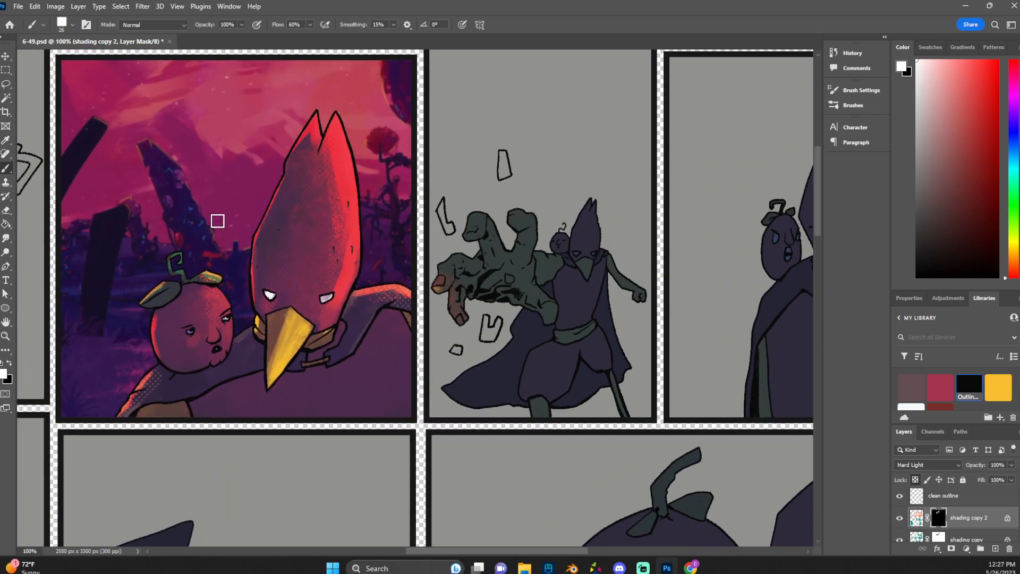
key(ctrl+plus)
drag(450, 551, 407, 550)
key(x)
drag(295, 260, 275, 261)
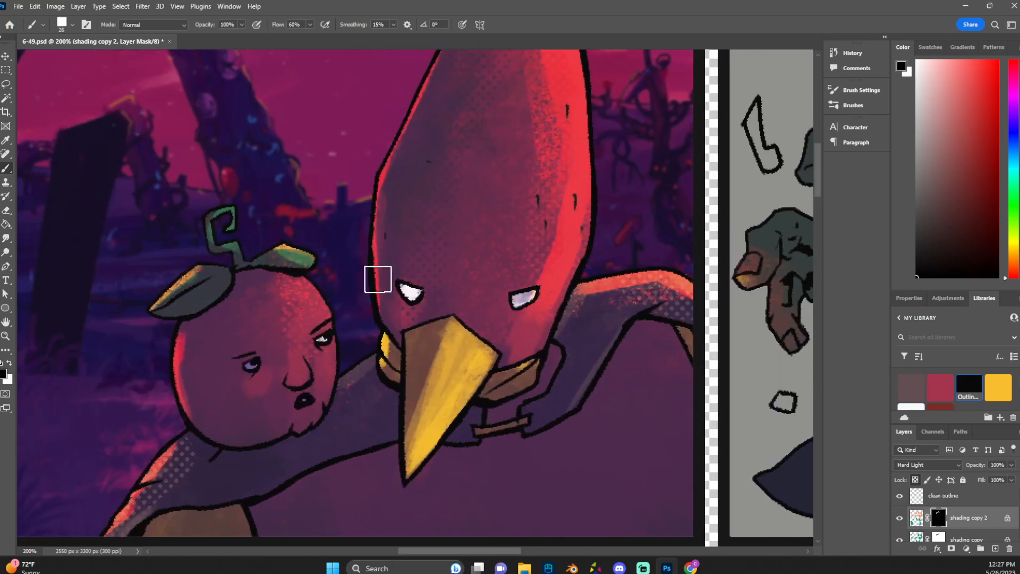
key(ctrl+minus)
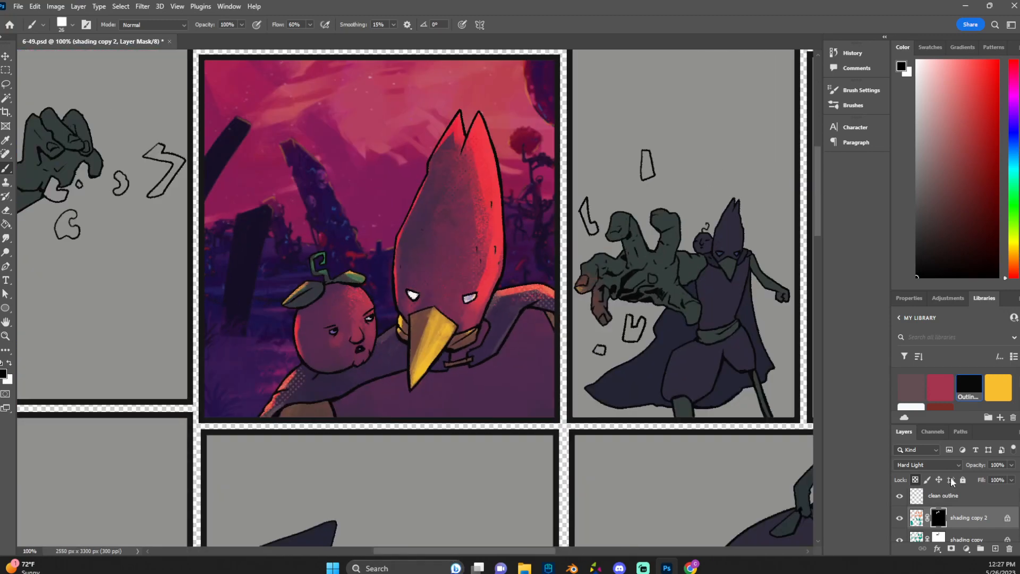
Add a layer named "rim" above shading copy 2 and load the shading copy 2 artwork as a selection.
click(995, 549)
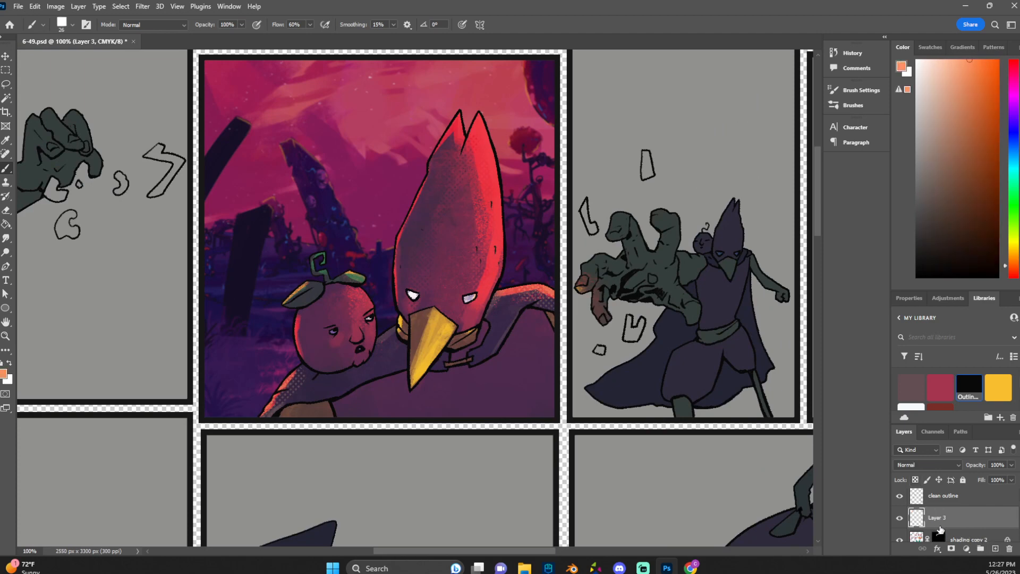
scroll(946, 515, down, 1)
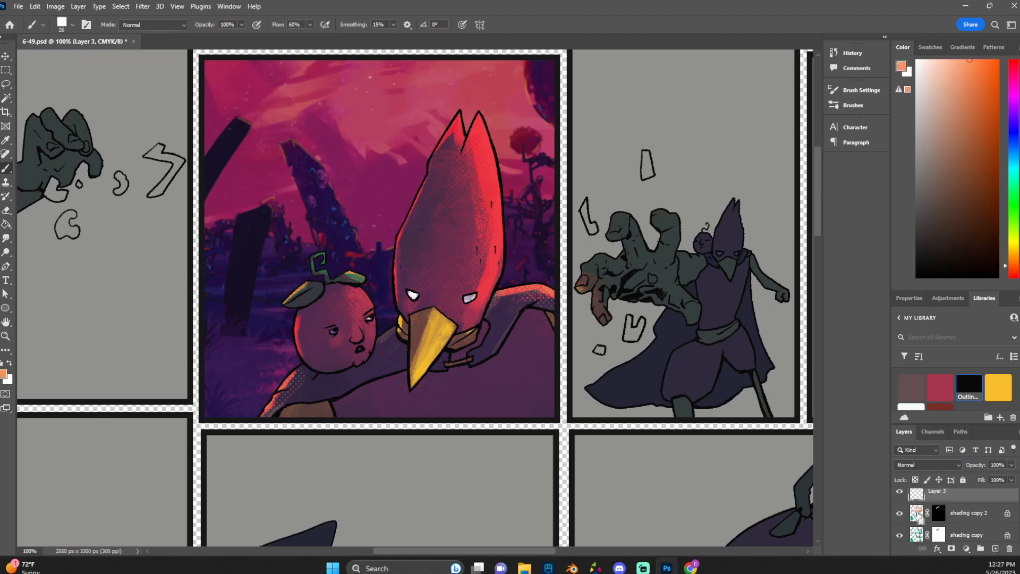
ctrl+click(918, 514)
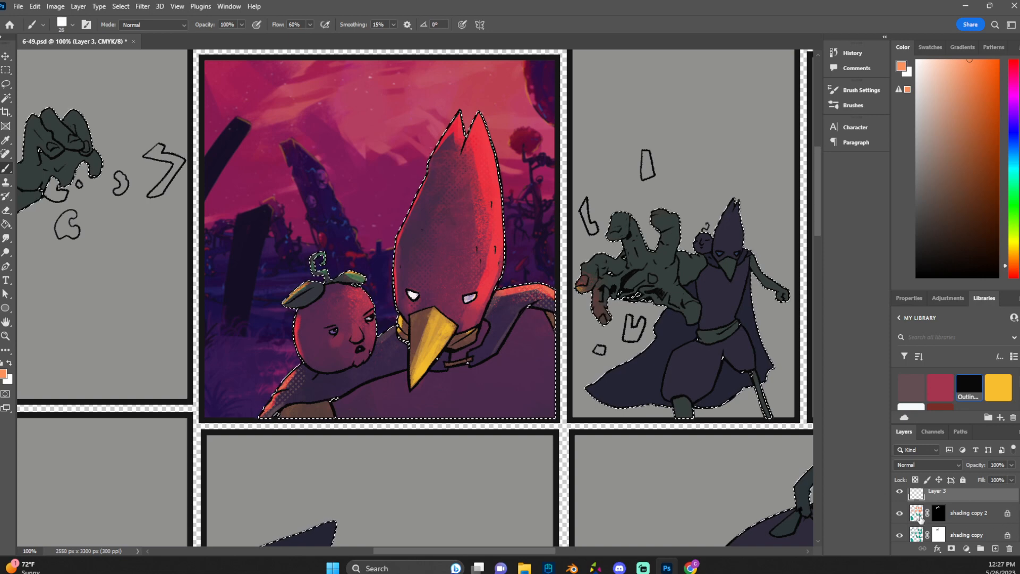
scroll(933, 514, up, 1)
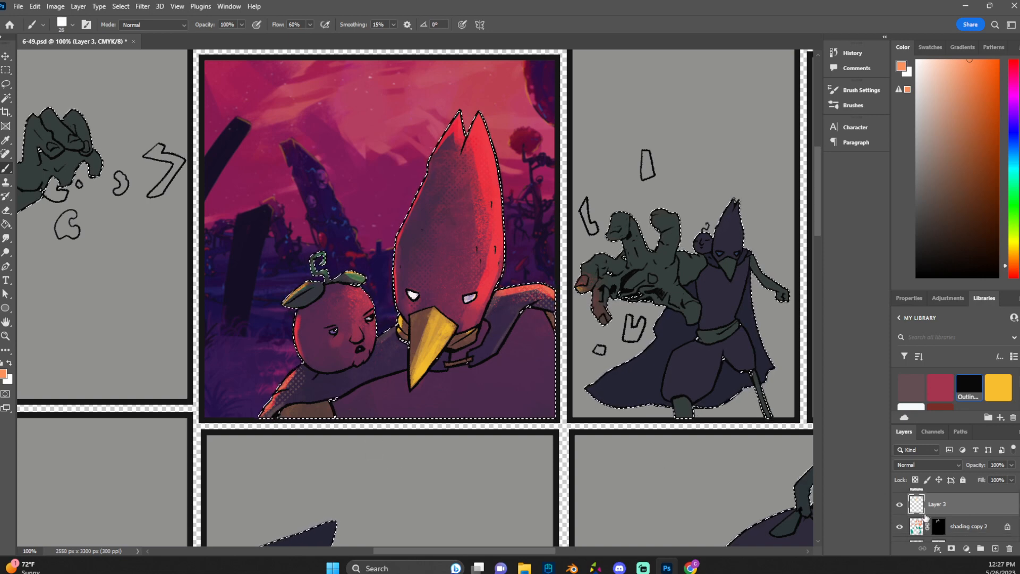
double_click(929, 503)
text(rim)
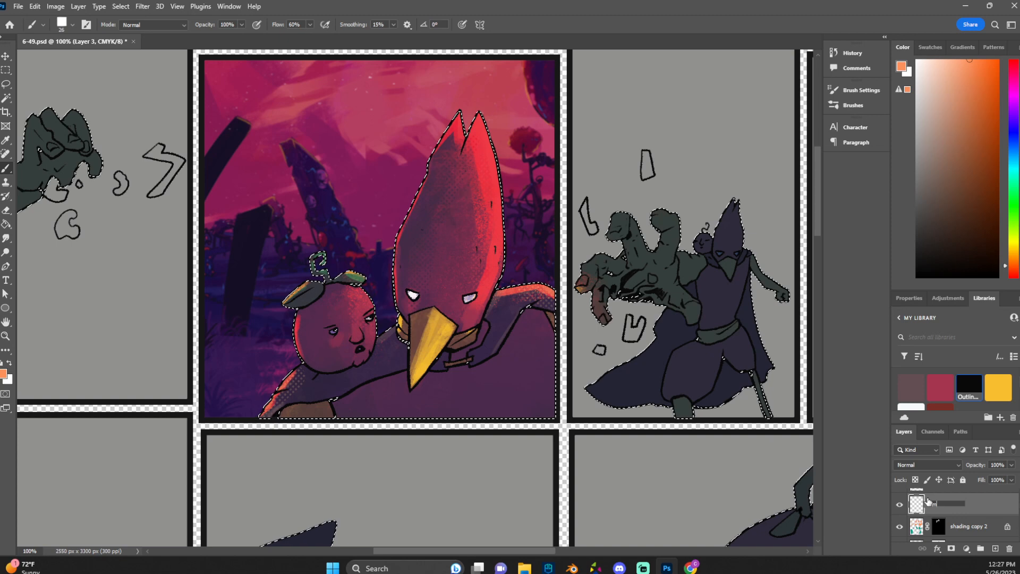
key(Return)
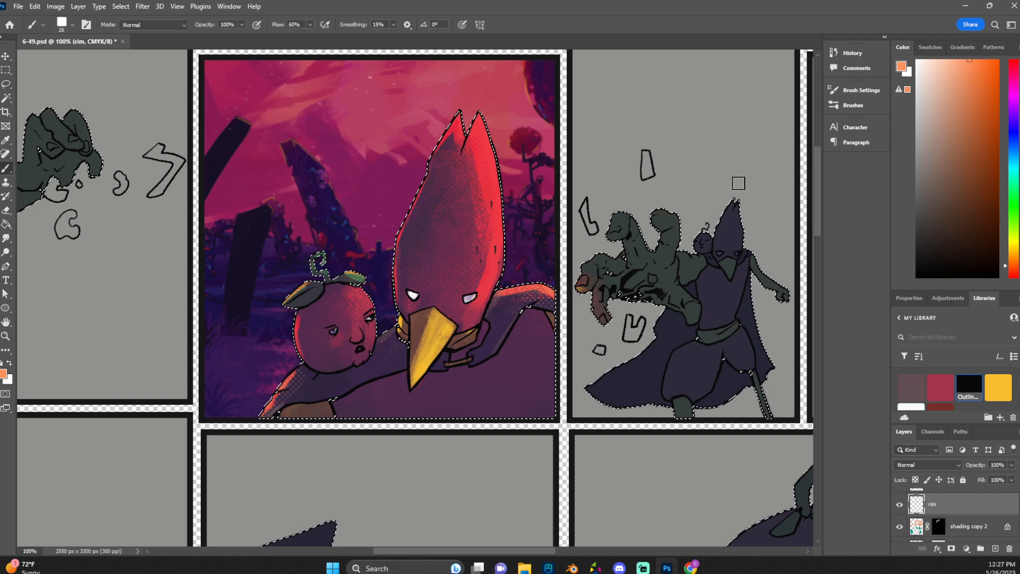
Choose the Clean Sketch brush at 10 px and set the painting colour to pale yellow.
click(62, 25)
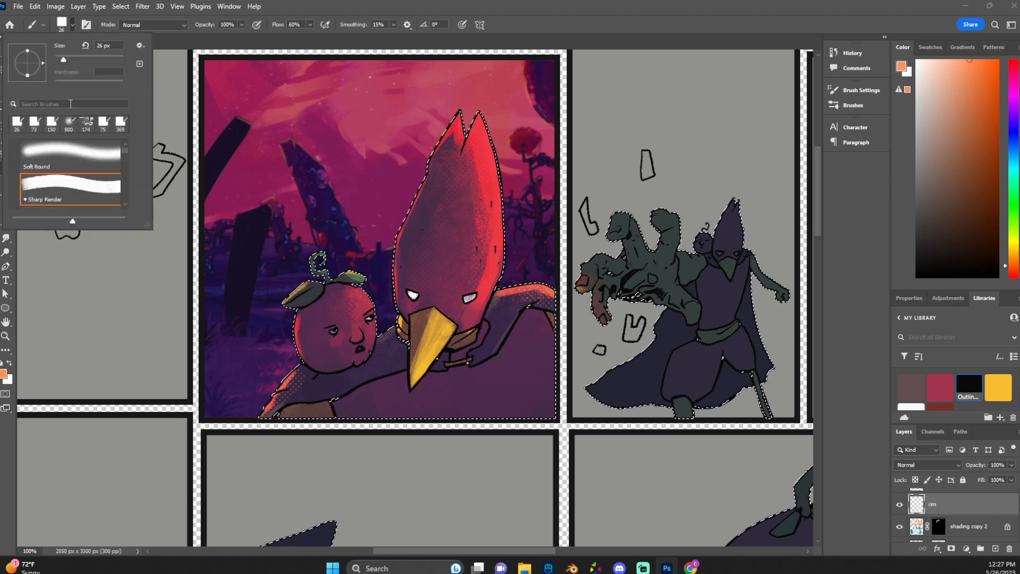
scroll(72, 175, up, 2)
click(73, 164)
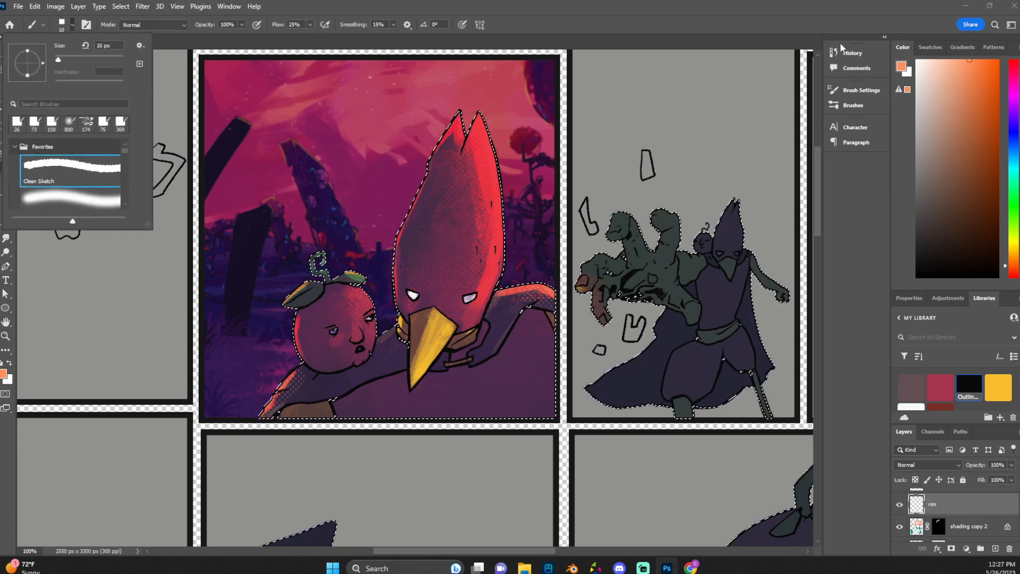
click(942, 83)
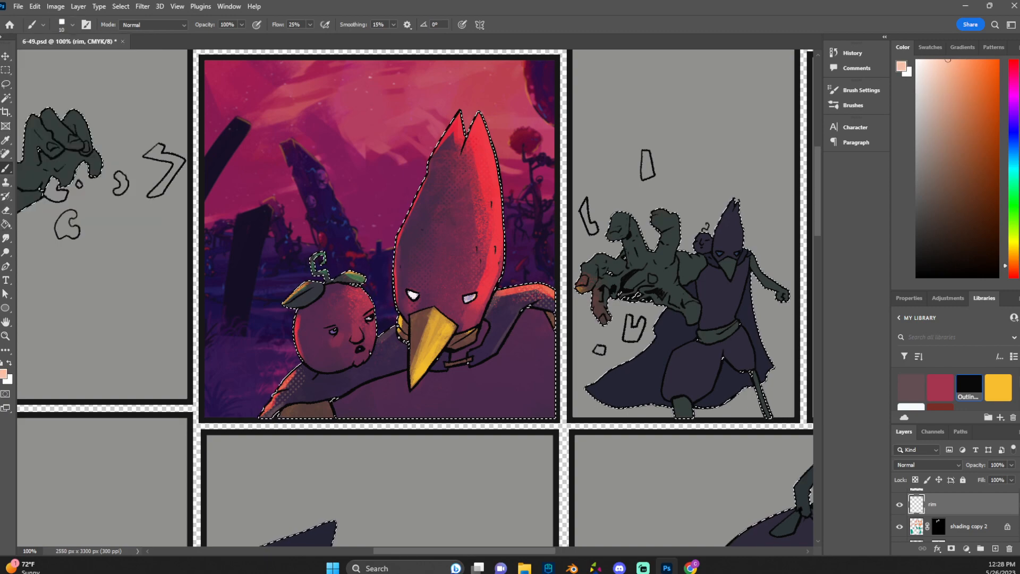
click(1006, 244)
scroll(297, 296, down, 2)
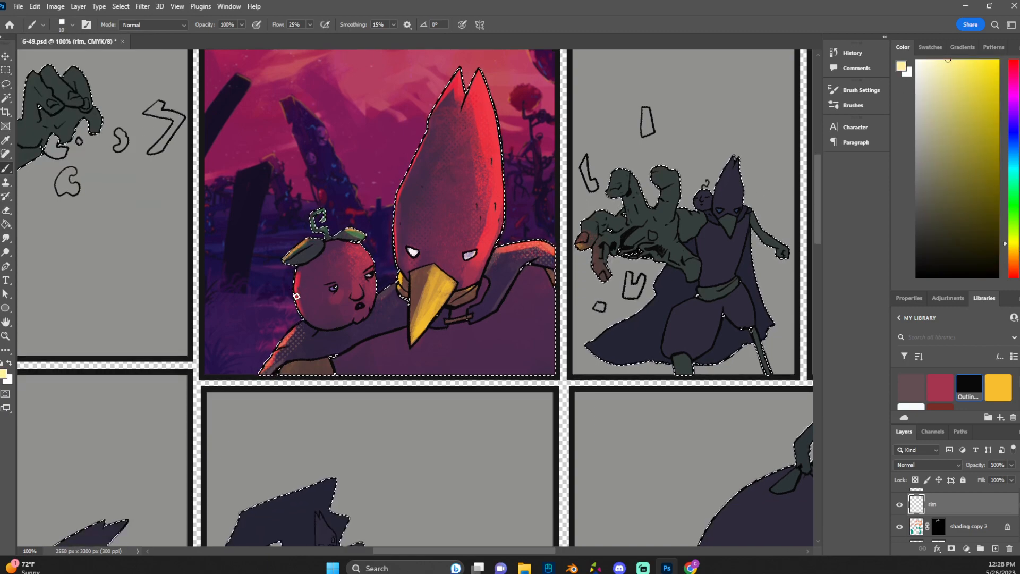
Paint pale yellow rim light along the forearm, the fruit's outer edge, its leaf nearest the bird and the shoulder beside the collar.
key(ctrl+plus)
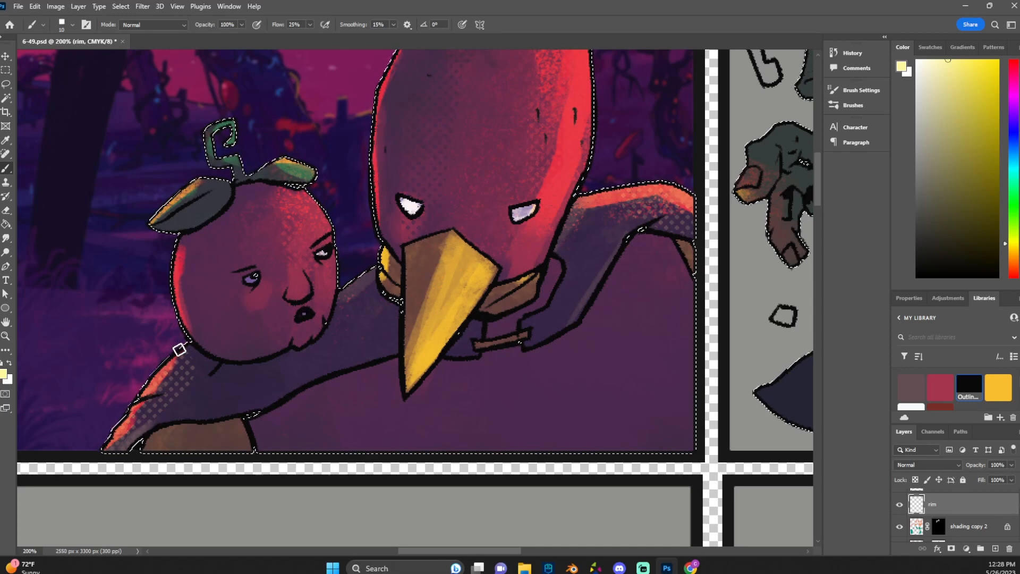
mouse_move(180, 349)
mouse_down()
mouse_move(122, 414)
mouse_move(133, 411)
mouse_up()
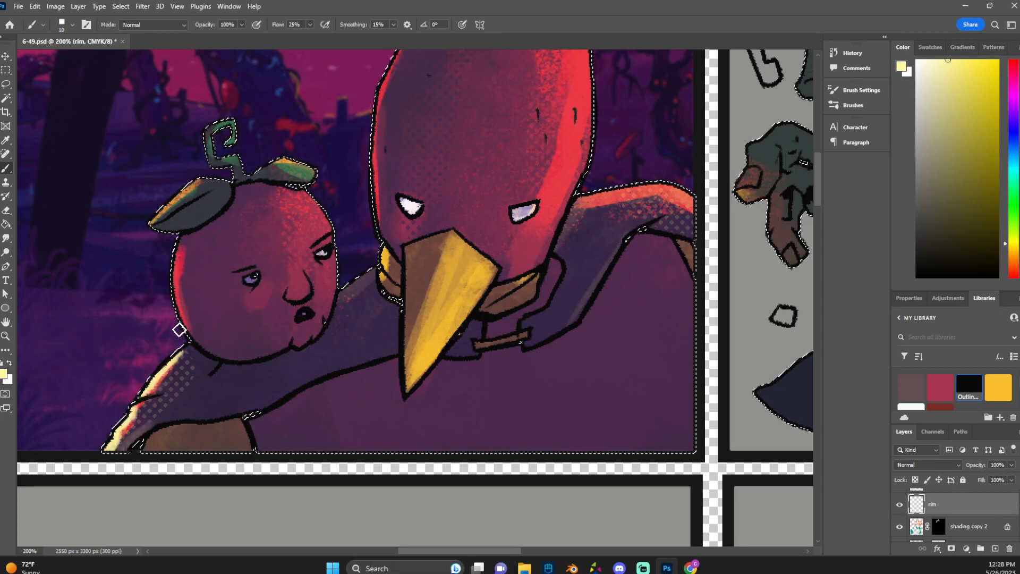
mouse_move(175, 263)
mouse_down()
mouse_move(182, 323)
mouse_move(178, 246)
mouse_up()
drag(200, 181, 152, 222)
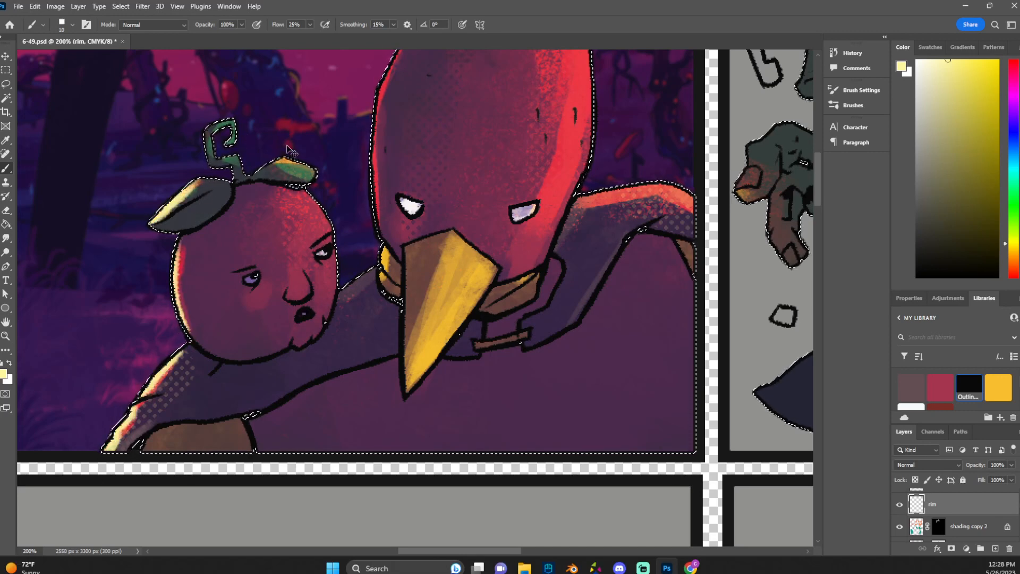
key(ctrl+z)
drag(277, 161, 314, 174)
drag(346, 287, 374, 269)
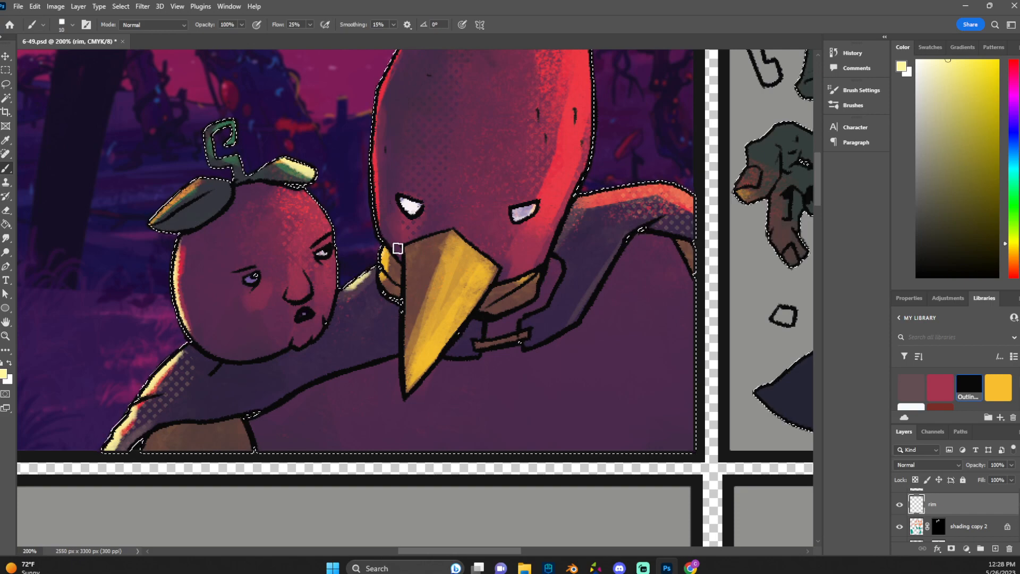
Paint pale yellow rim light along both sides of the bird's head and its far shoulder, and clear the selection.
scroll(520, 175, up, 5)
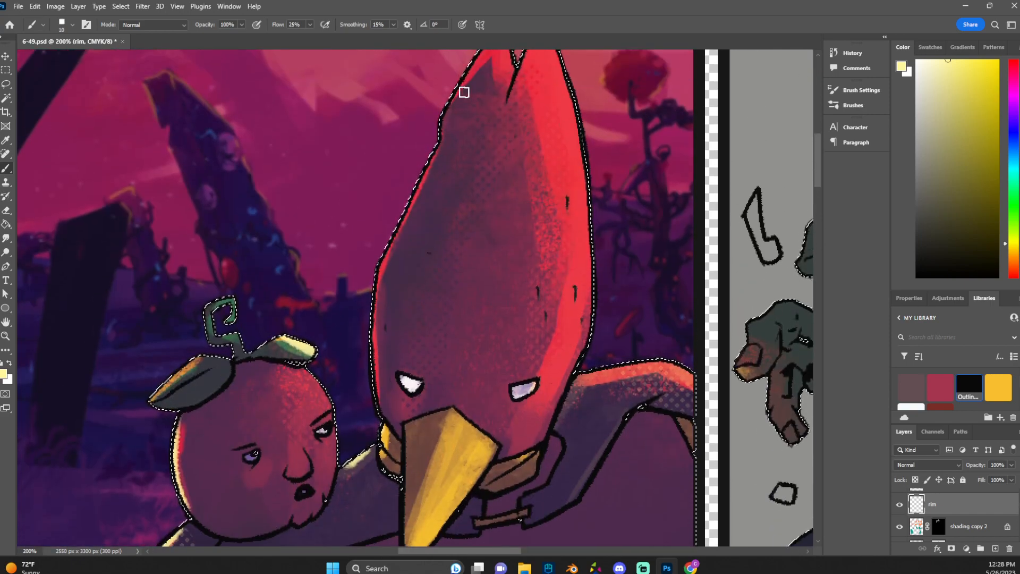
key(ctrl+minus)
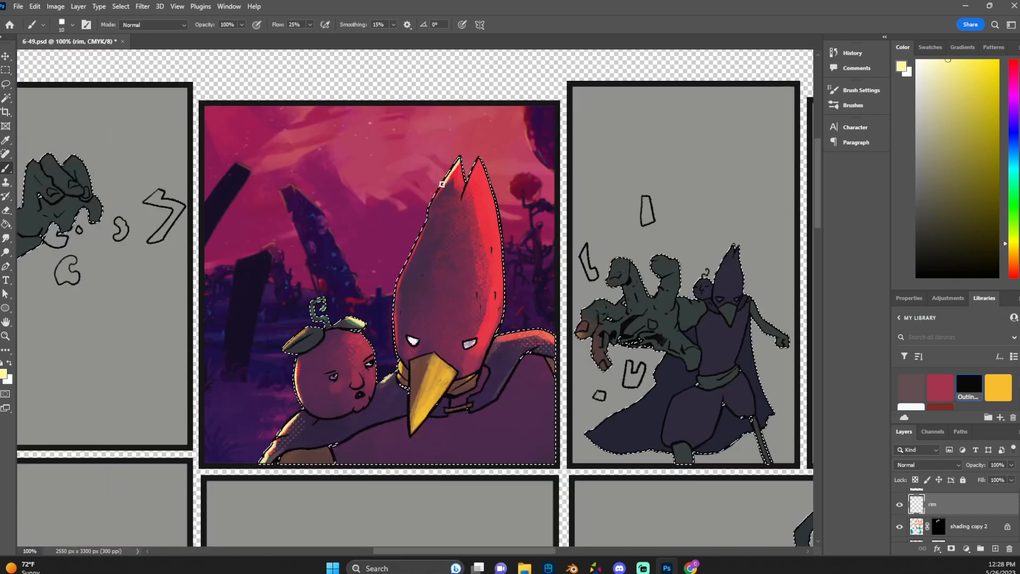
drag(428, 212, 414, 248)
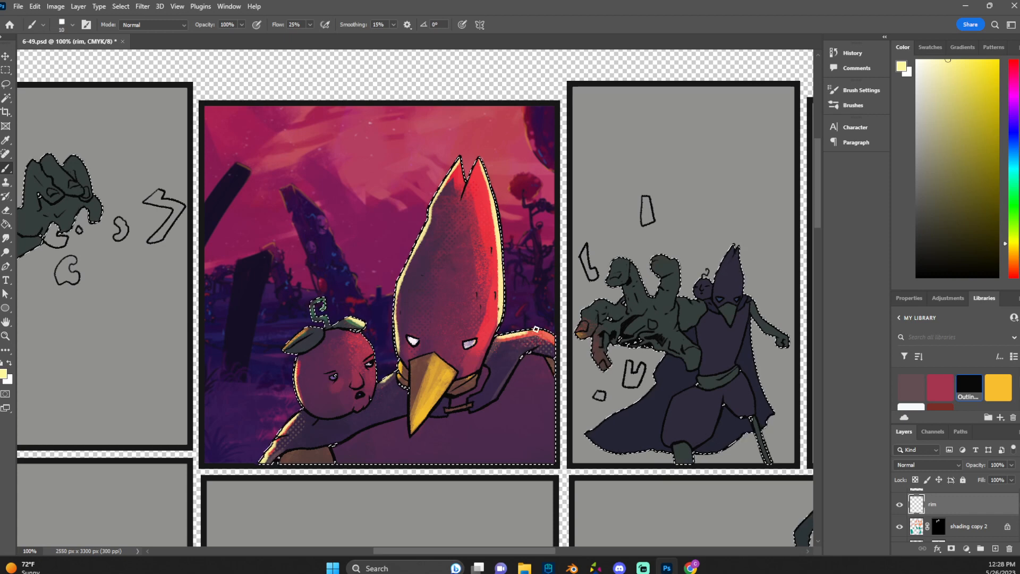
click(7, 71)
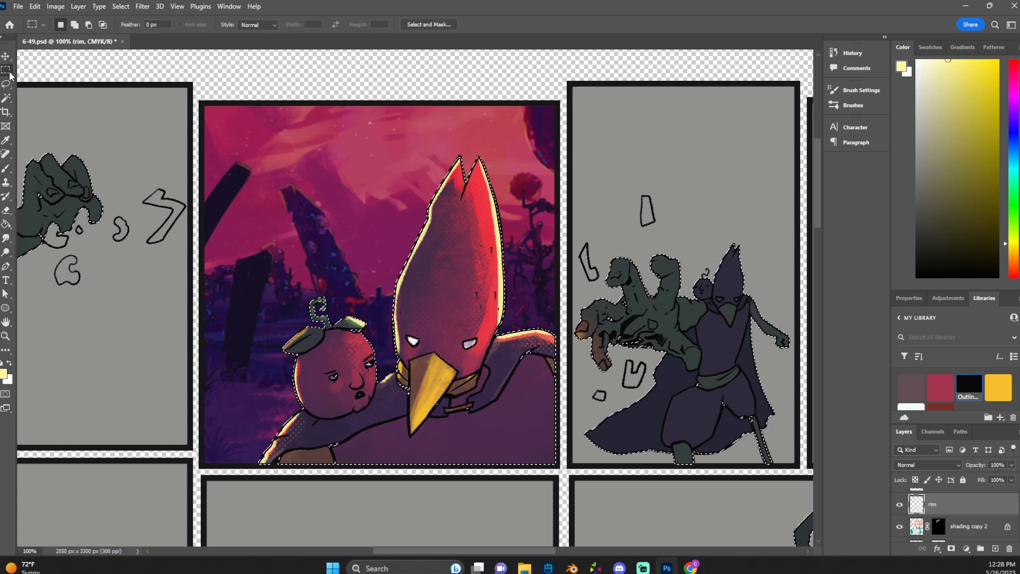
click(191, 100)
scroll(237, 131, down, 1)
key(ctrl+minus)
scroll(431, 271, up, 1)
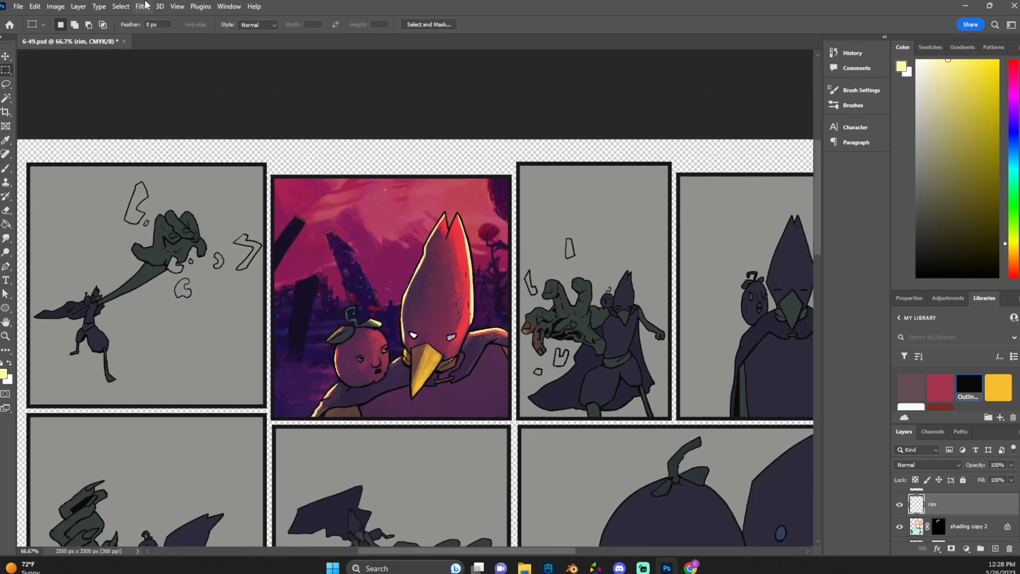
click(66, 6)
mouse_move(85, 35)
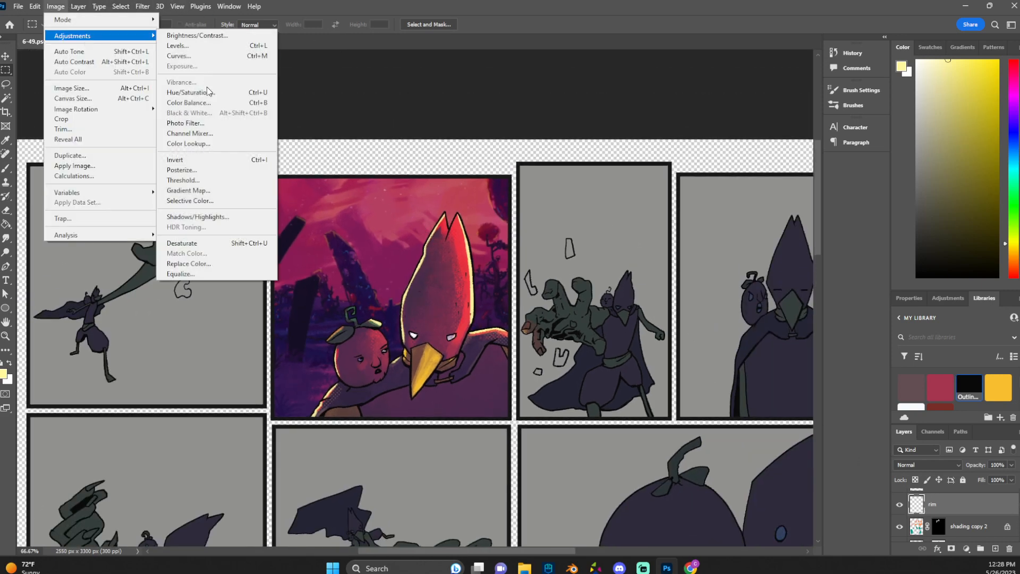
click(207, 92)
key(Return)
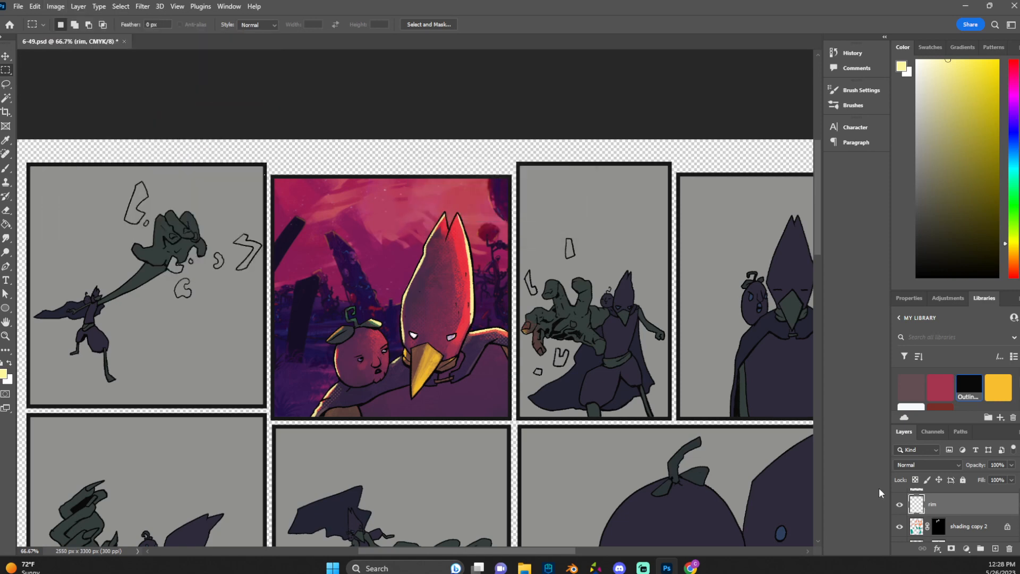
Recolour the rim layer with Hue/Saturation, setting the hue to -110 and the lightness to +41.
click(53, 7)
mouse_move(79, 36)
click(207, 93)
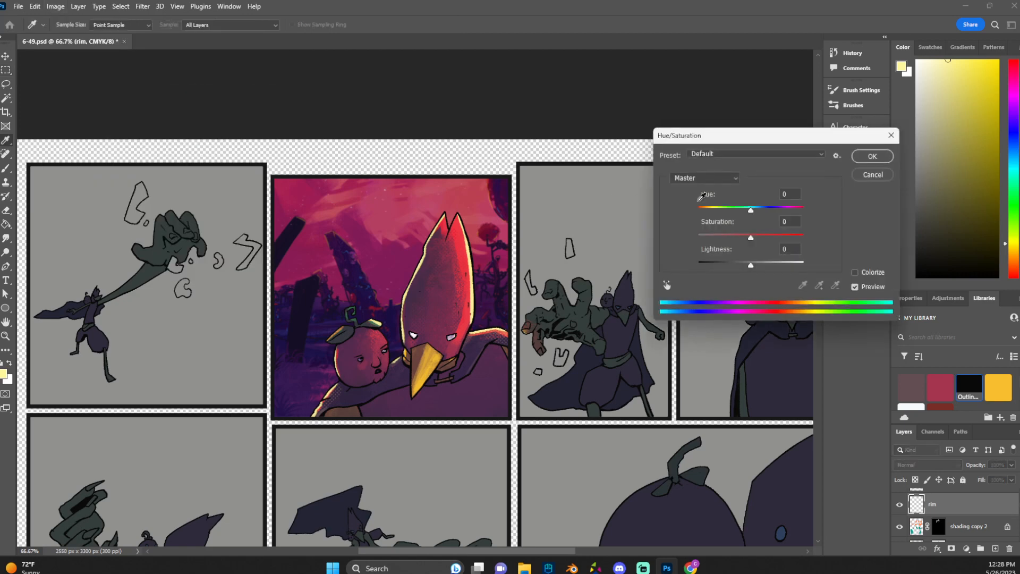
drag(768, 208, 715, 202)
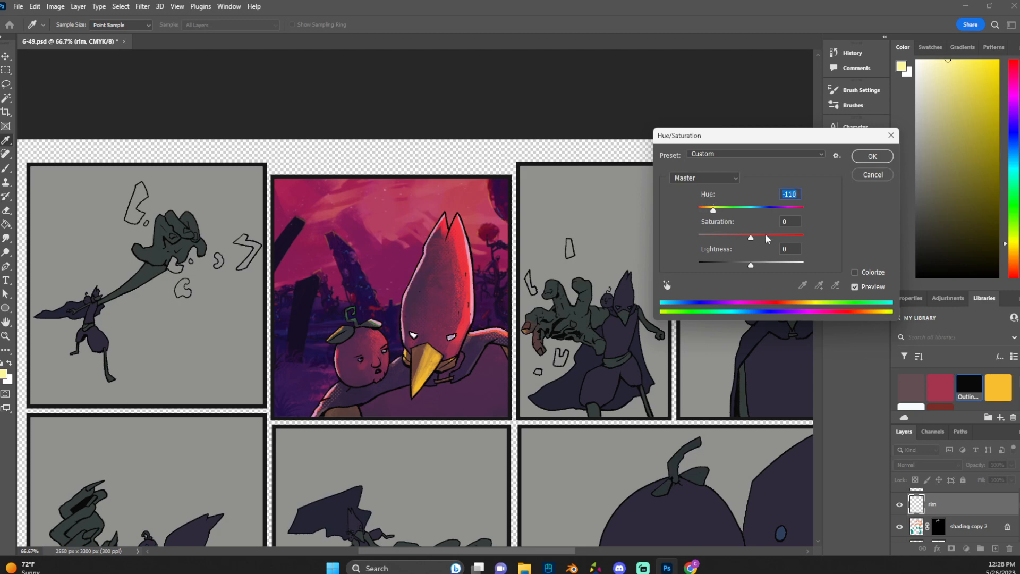
drag(763, 266, 774, 270)
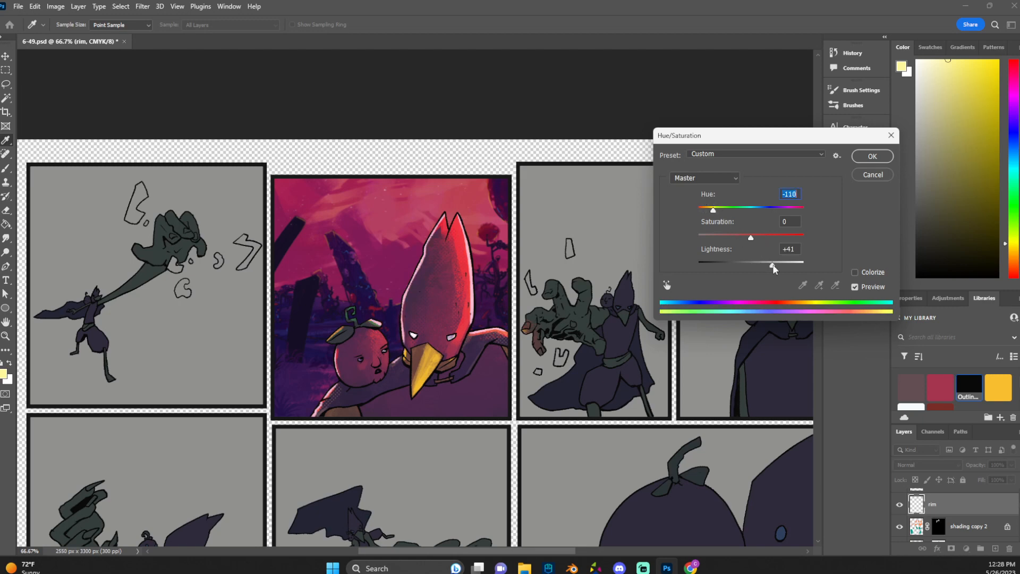
click(872, 157)
scroll(464, 260, down, 1)
scroll(463, 260, up, 1)
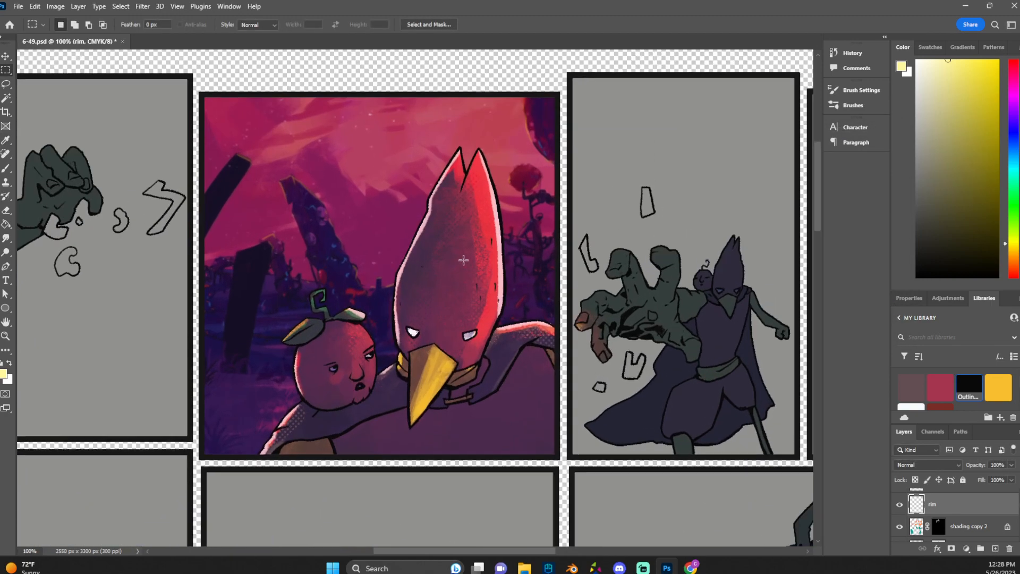
scroll(460, 282, up, 1)
scroll(465, 296, down, 1)
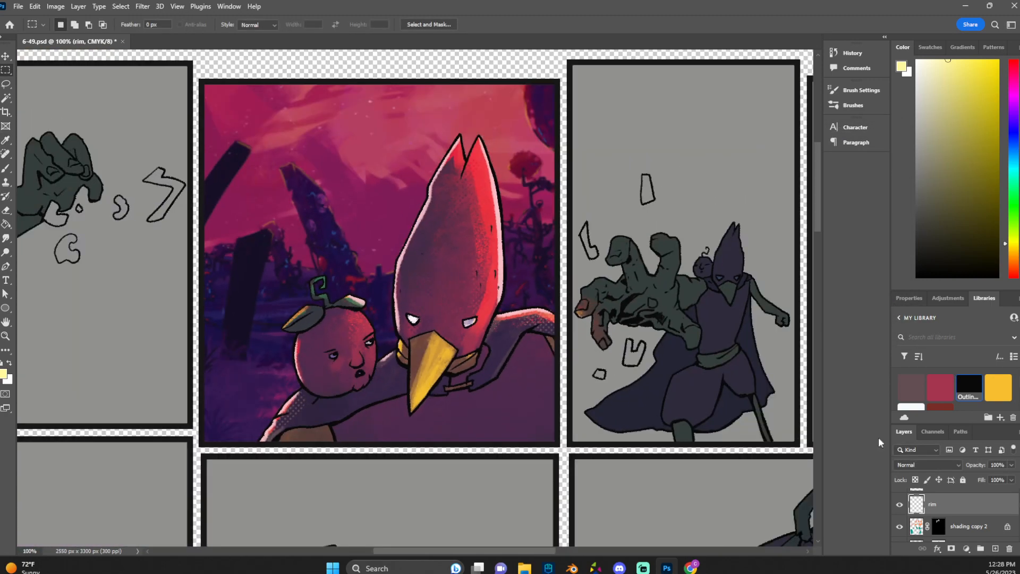
right_click(950, 514)
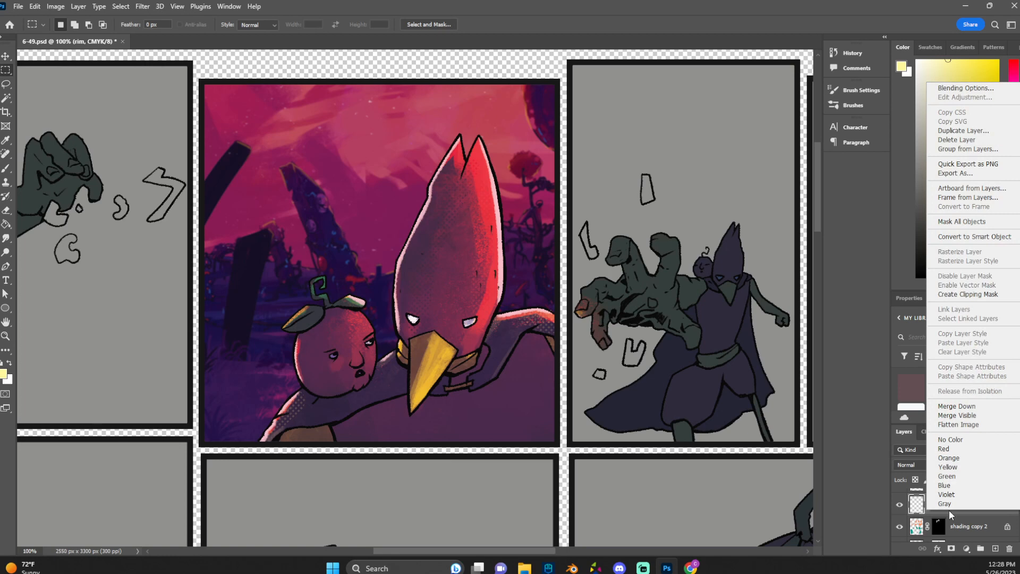
click(917, 506)
click(908, 465)
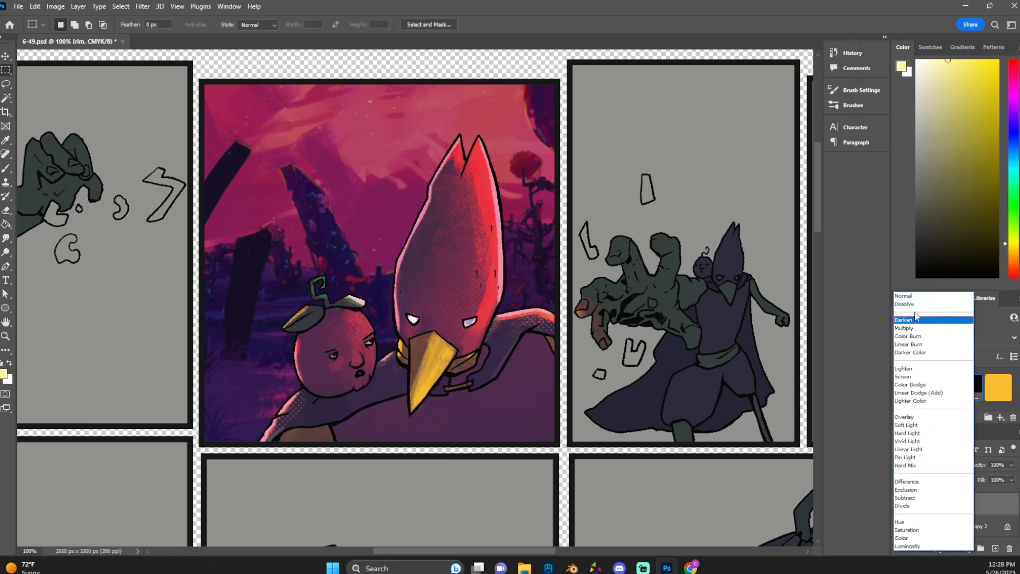
click(909, 296)
Duplicate the rim layer and load the outline of the shading copy 2 layer as a selection.
right_click(938, 505)
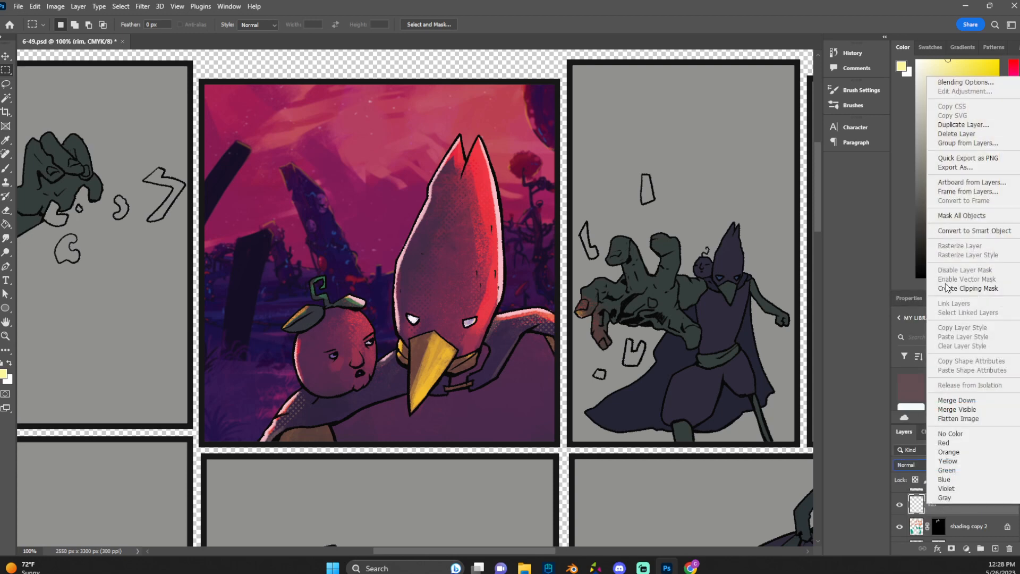
click(957, 124)
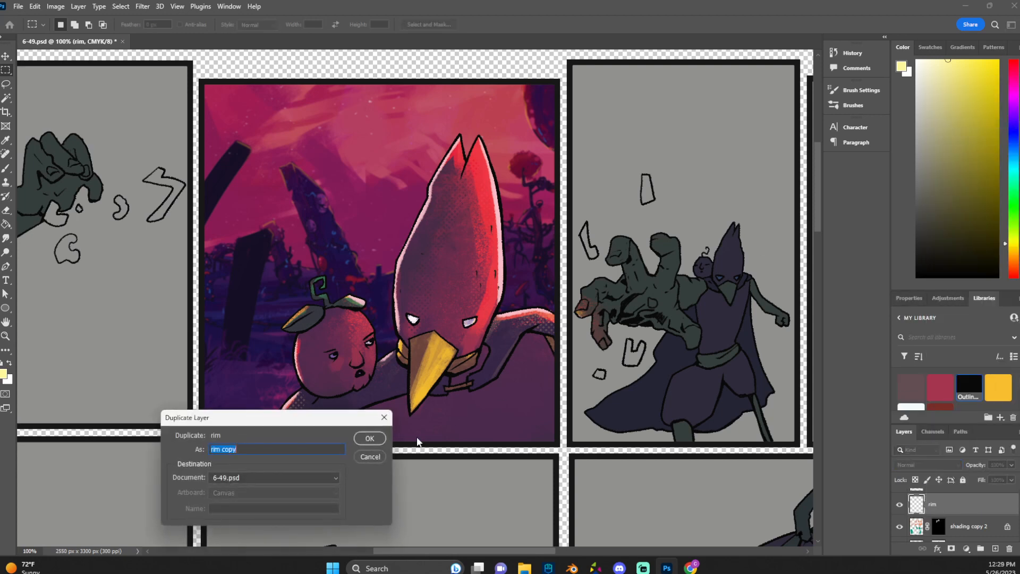
click(375, 438)
scroll(936, 510, down, 1)
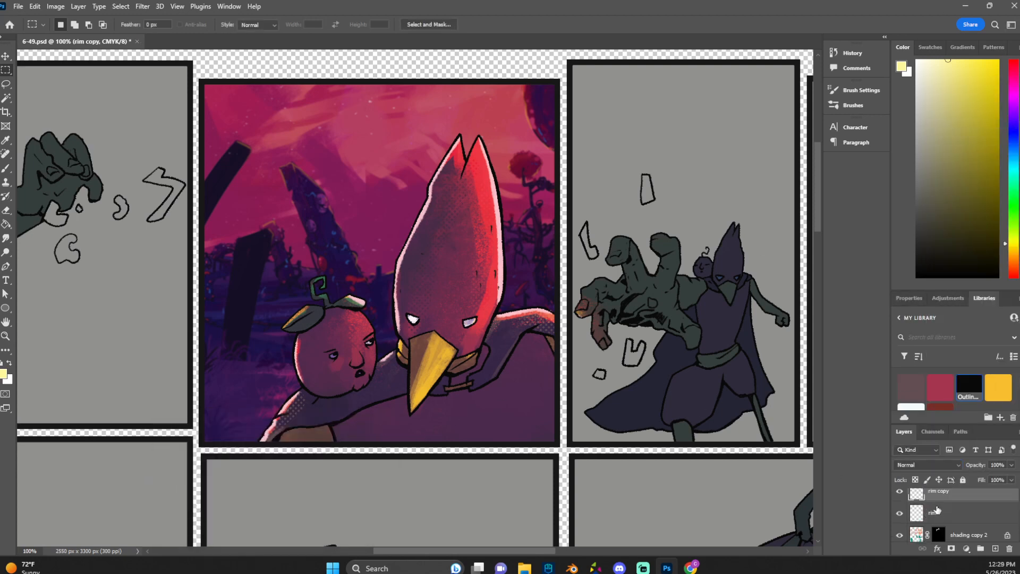
ctrl+click(917, 534)
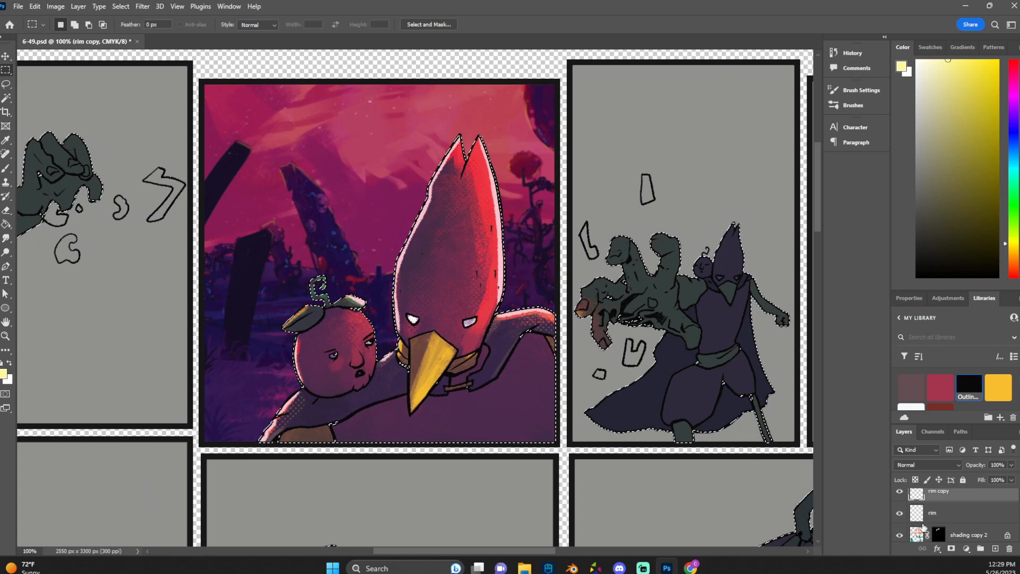
Rename the duplicated rim layer as blur and move it directly below the rim layer.
scroll(935, 510, up, 1)
double_click(940, 503)
text(blur)
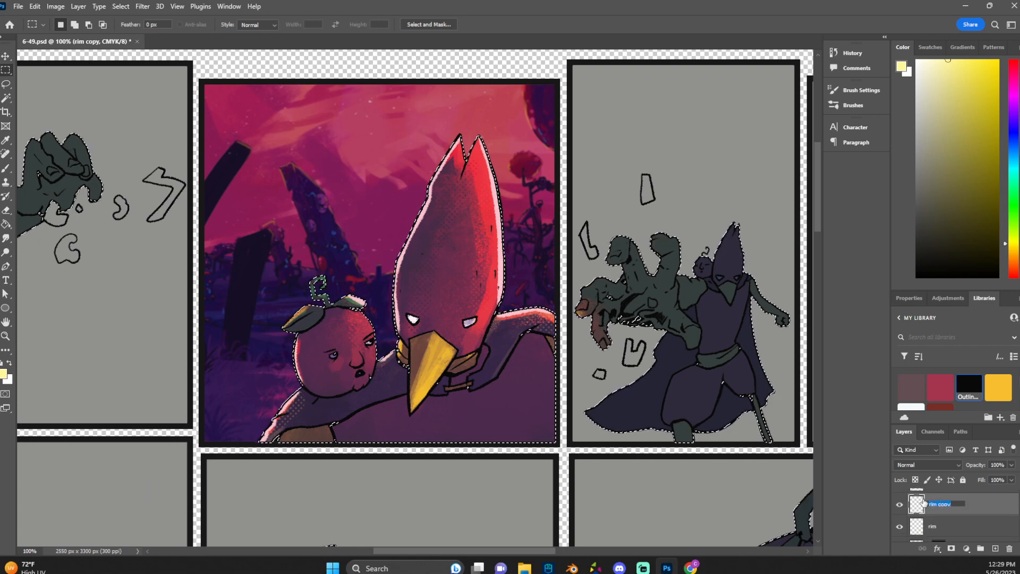
key(Return)
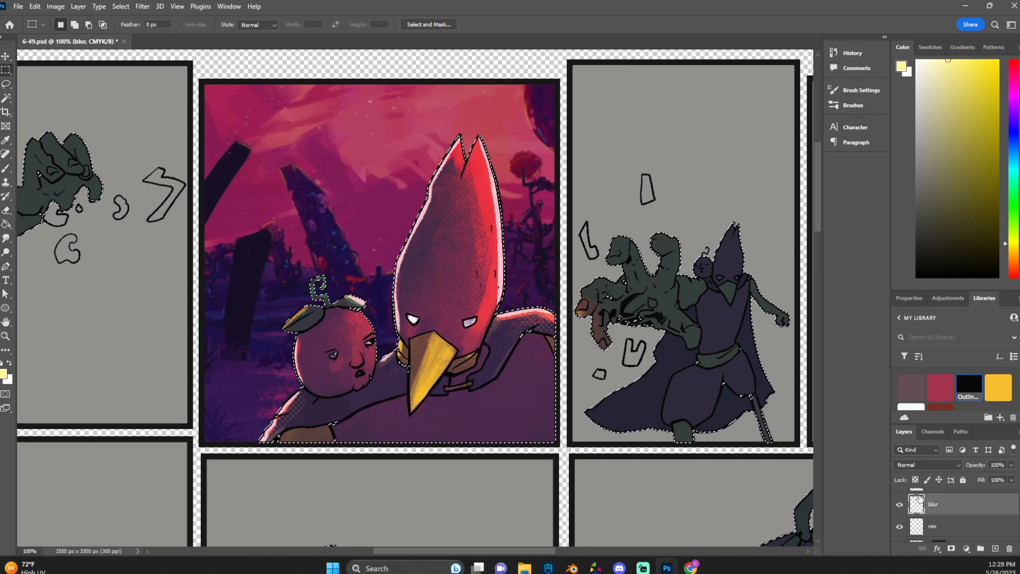
drag(924, 504, 935, 535)
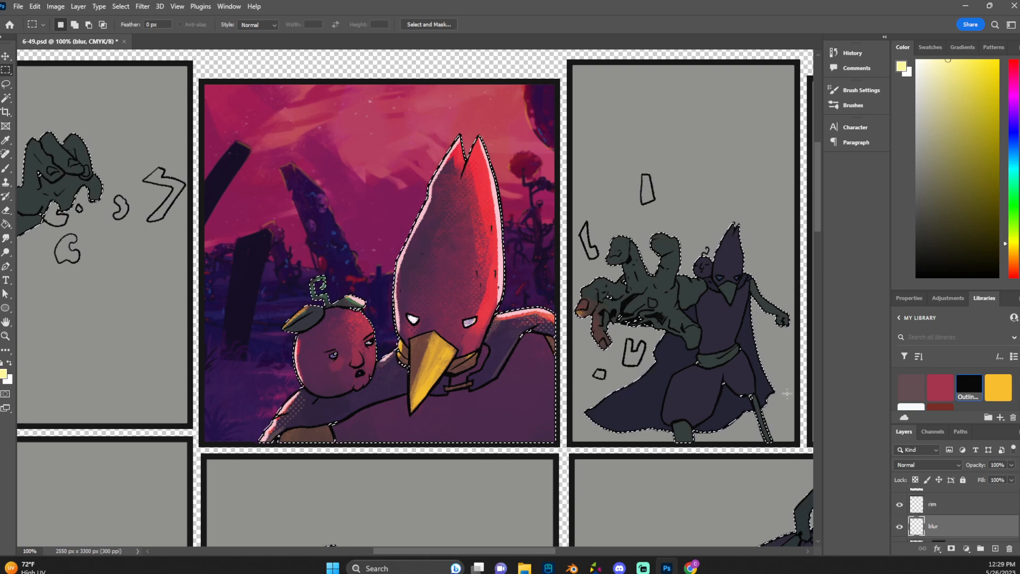
Apply a Gaussian Blur with a 1.6 pixel radius to the blur layer within the character selection.
click(143, 6)
mouse_move(162, 147)
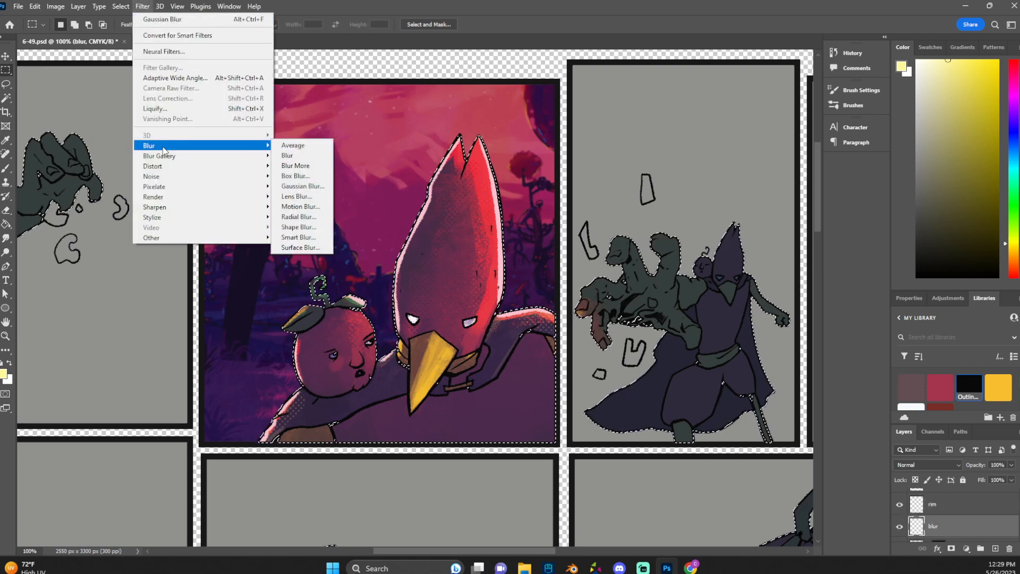
click(295, 189)
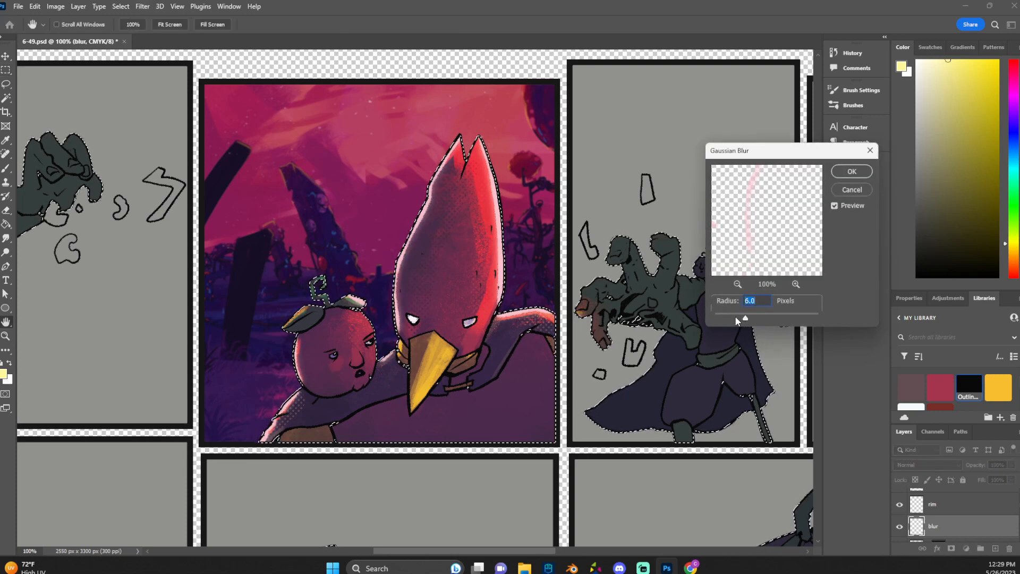
drag(733, 317, 729, 319)
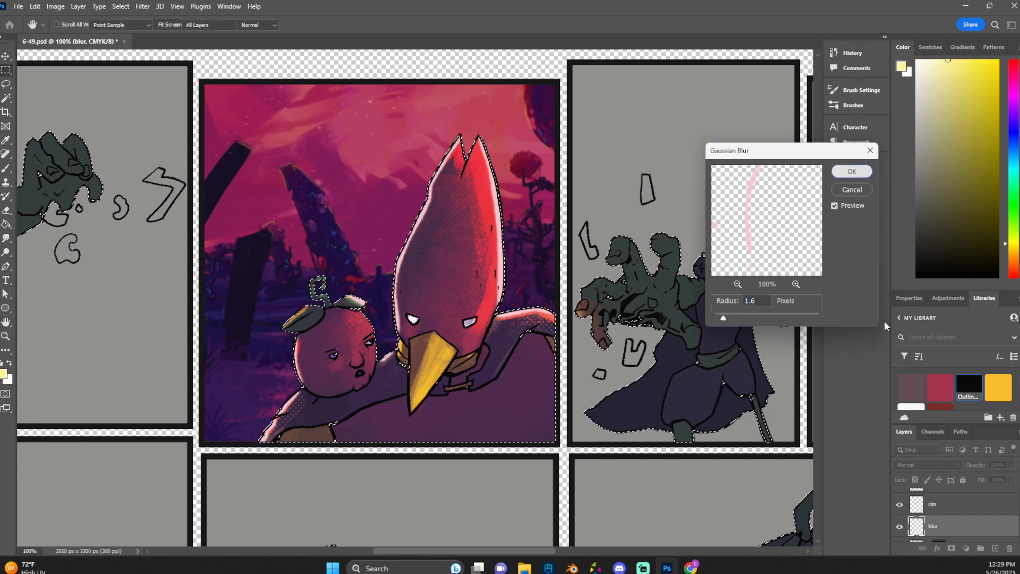
click(851, 171)
Try the blur layer above the clean outline layer and clear the character selection.
drag(939, 531, 936, 499)
drag(936, 486, 938, 494)
key(ctrl+d)
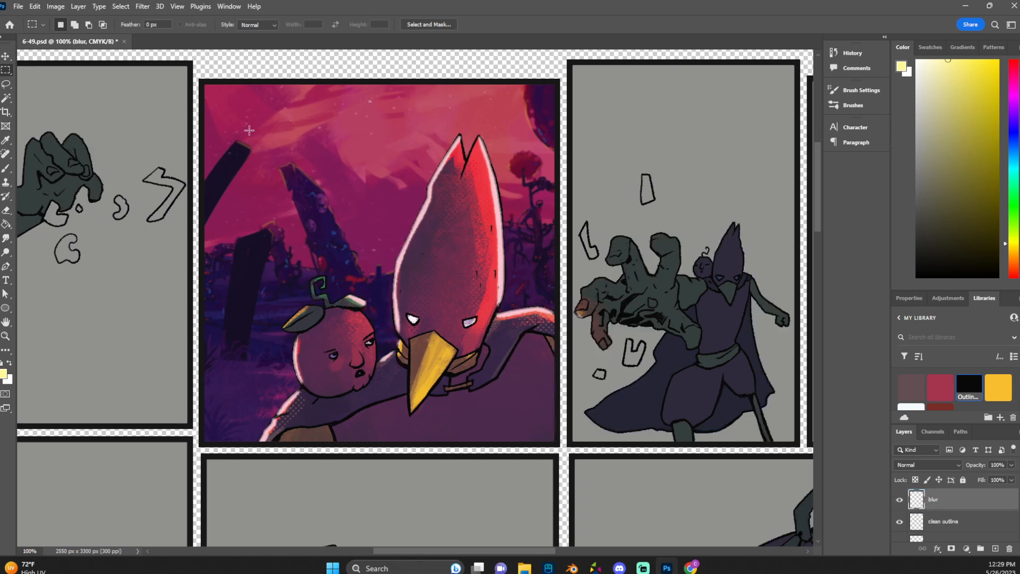
scroll(298, 140, up, 1)
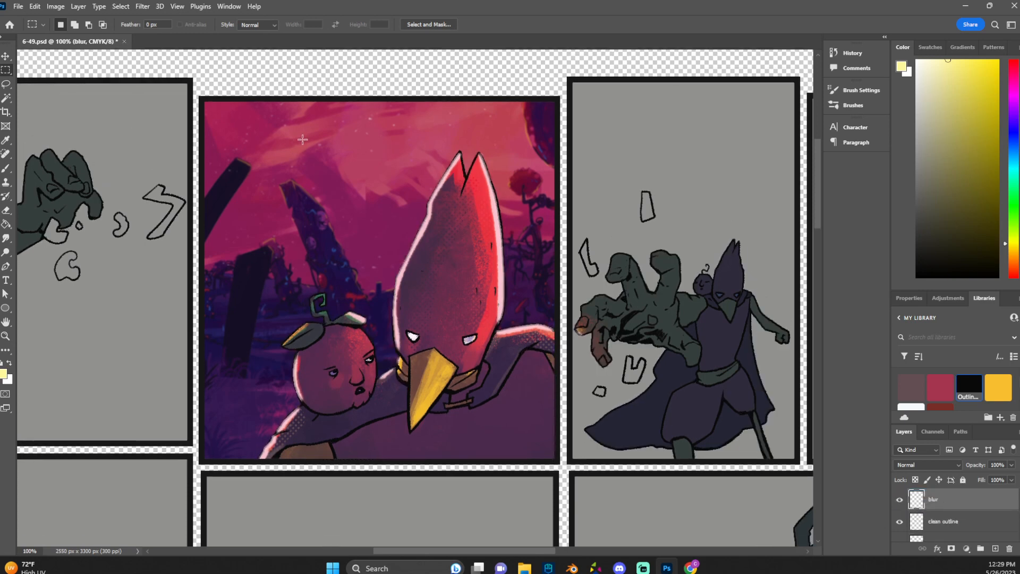
key(ctrl+minus)
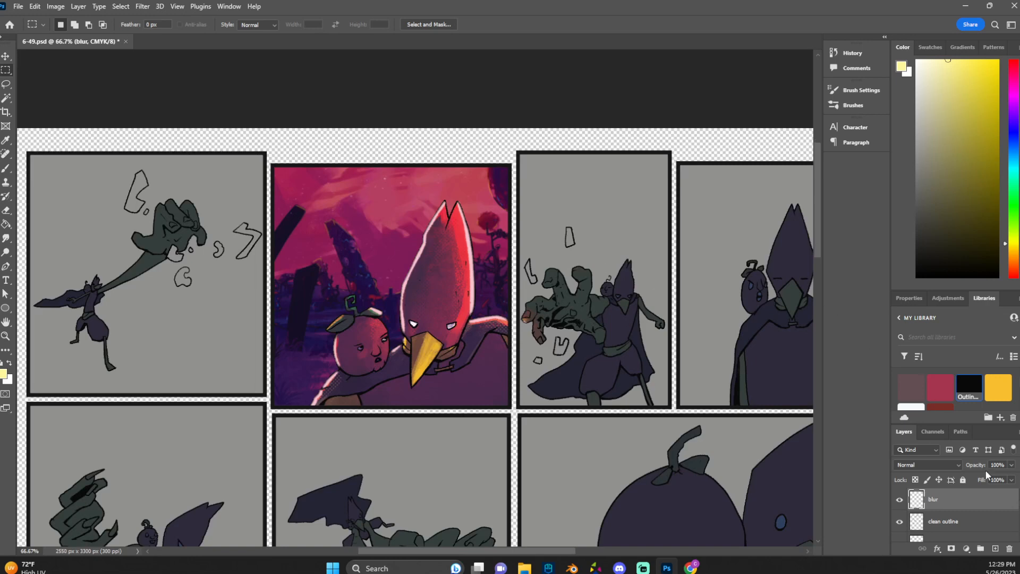
Move the blur layer back below the rim layer and set its opacity to 17%.
drag(964, 505, 947, 529)
scroll(962, 516, down, 1)
scroll(962, 515, up, 1)
scroll(959, 513, down, 1)
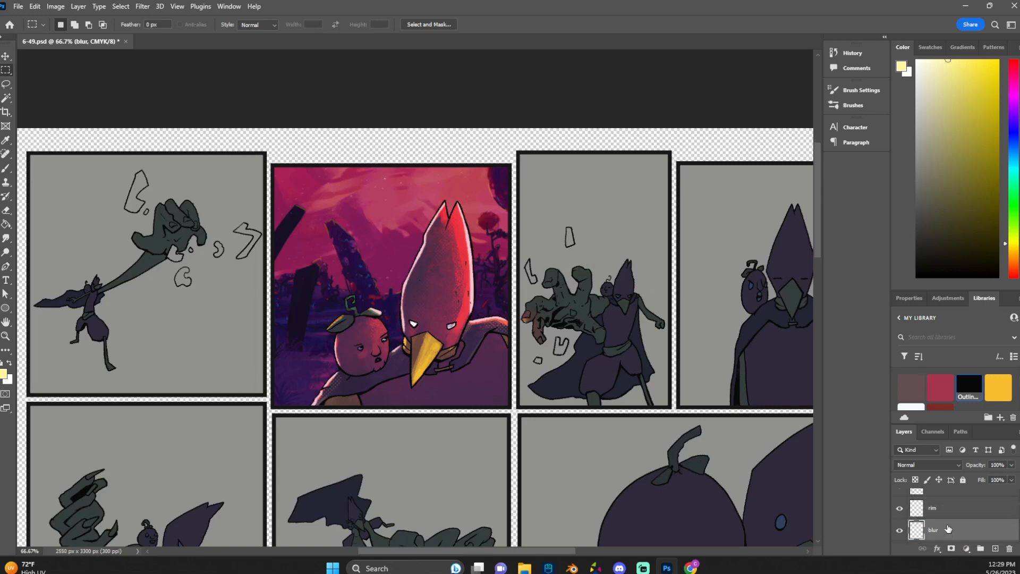
scroll(945, 526, down, 1)
click(1011, 466)
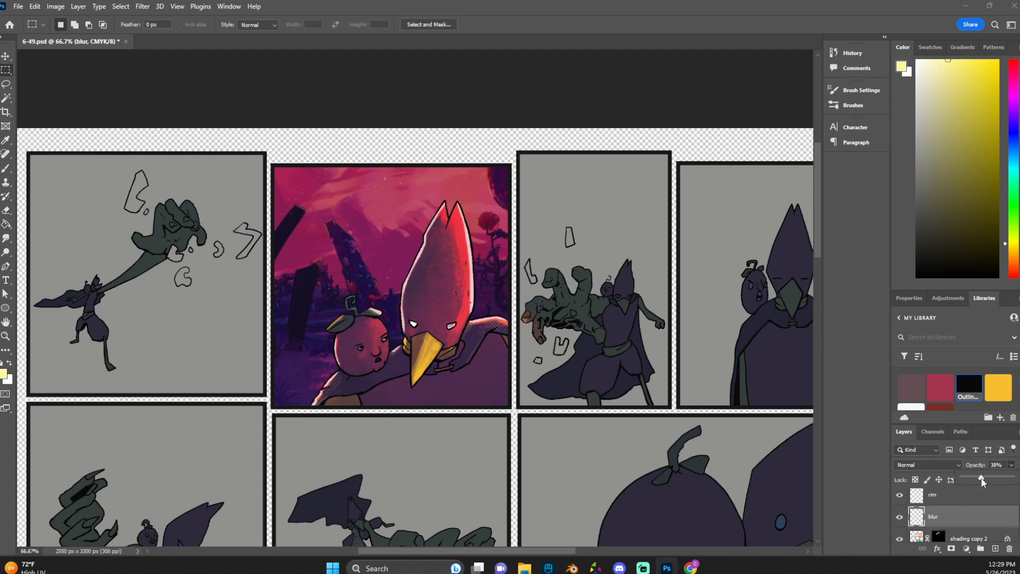
scroll(443, 301, down, 1)
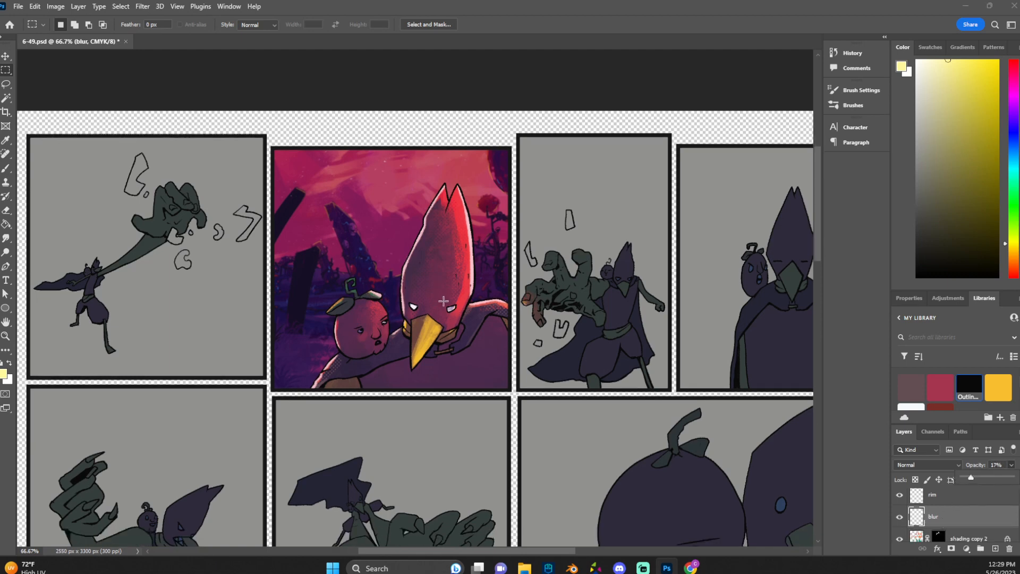
Add a new layer above the treenocampsunset background layer and clip it to the panel layer below.
scroll(451, 296, up, 3)
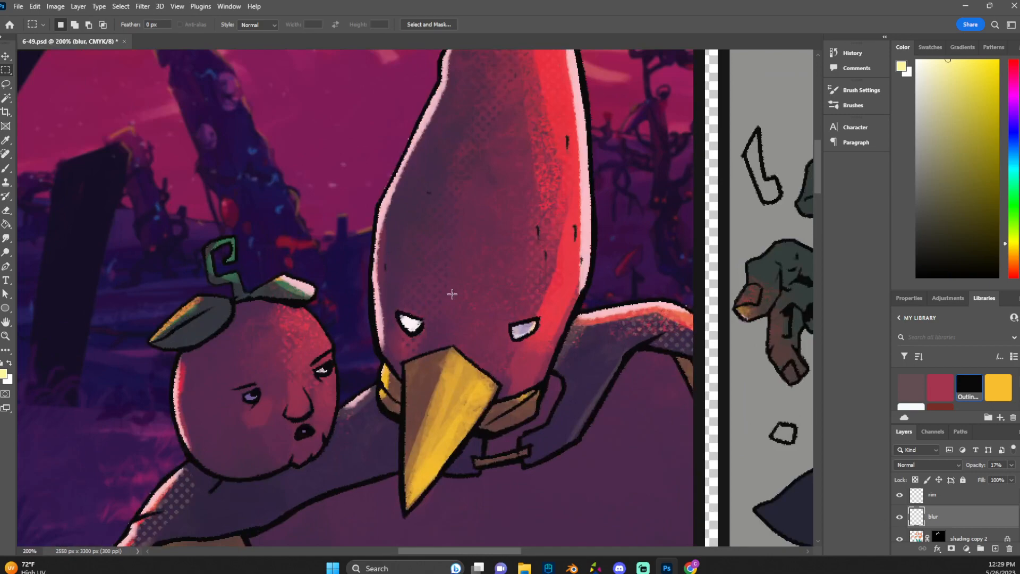
scroll(452, 294, down, 3)
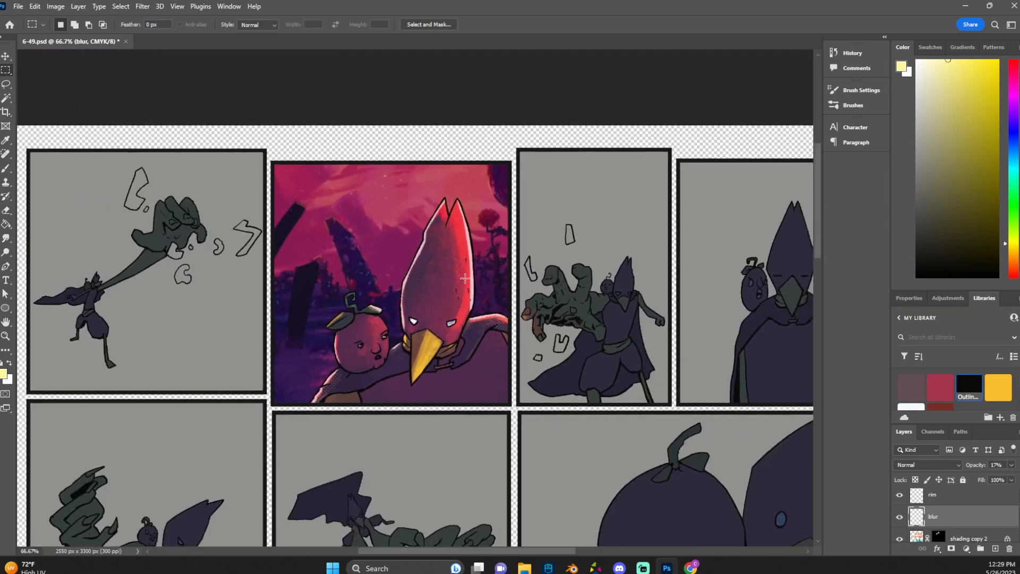
scroll(464, 278, up, 1)
scroll(976, 522, down, 3)
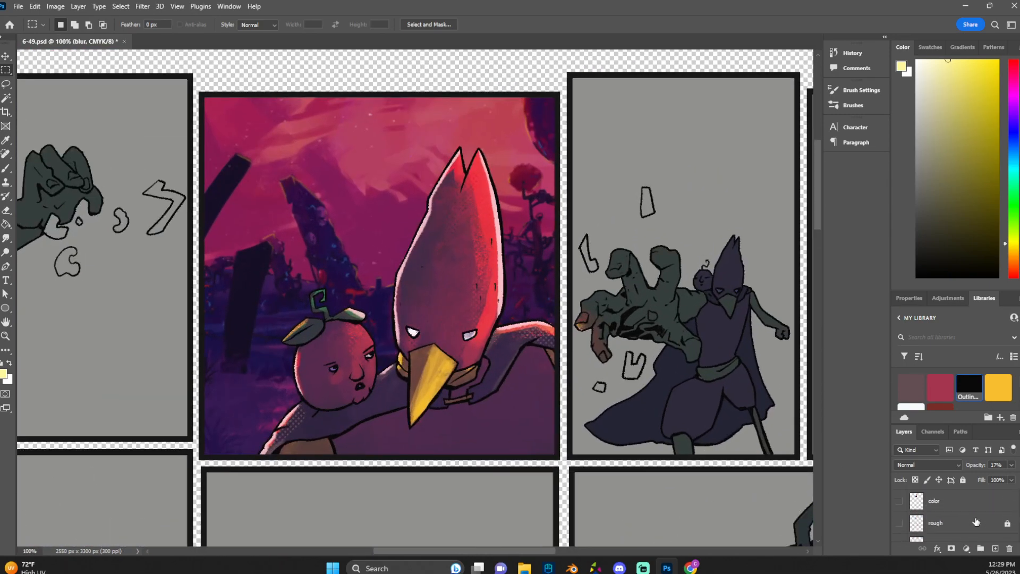
scroll(975, 523, down, 2)
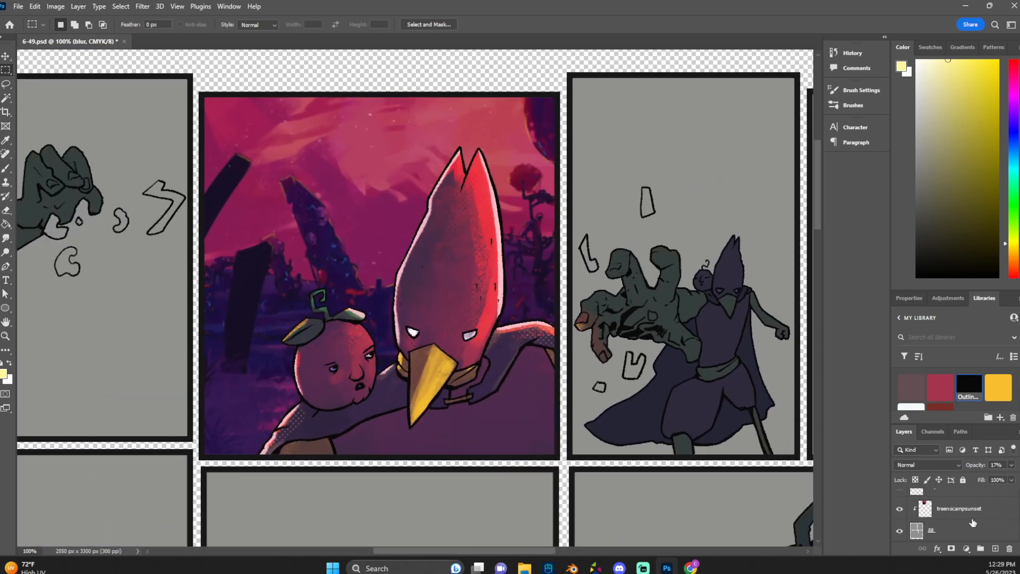
click(902, 510)
click(965, 513)
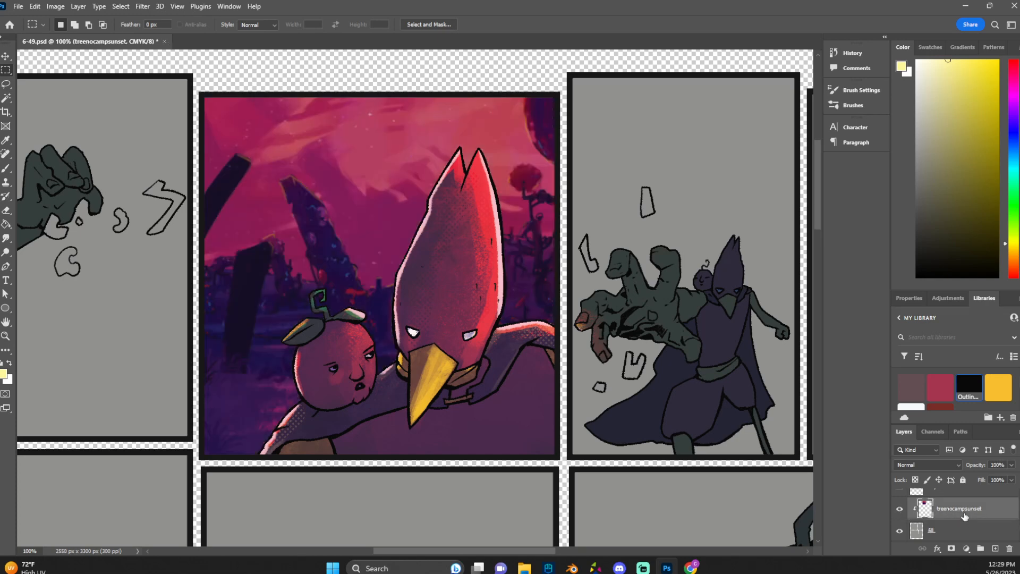
click(994, 548)
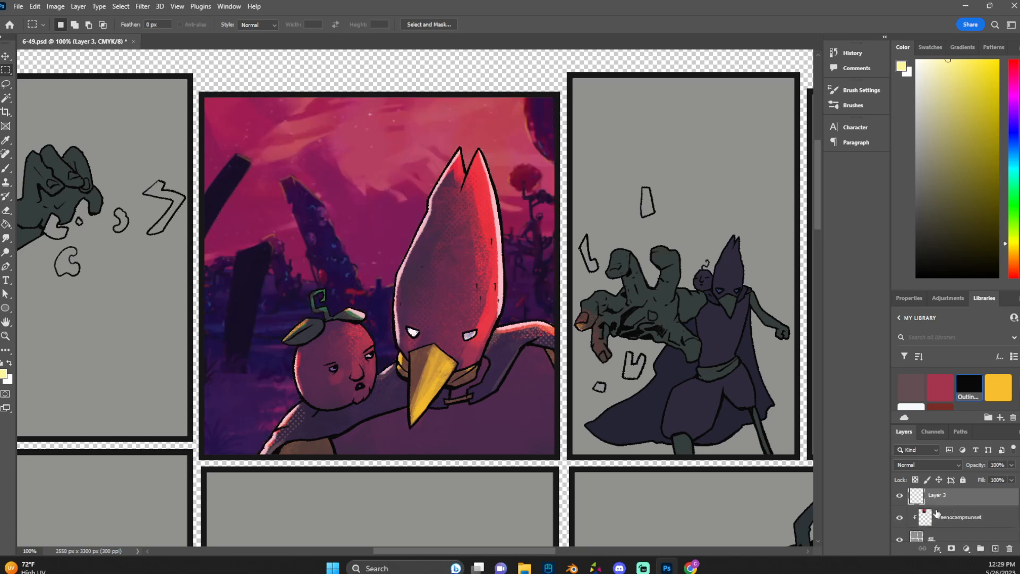
alt+click(941, 505)
Select the whole sunset panel with a rectangular marquee and sample the dark magenta from its sky.
drag(203, 94, 558, 455)
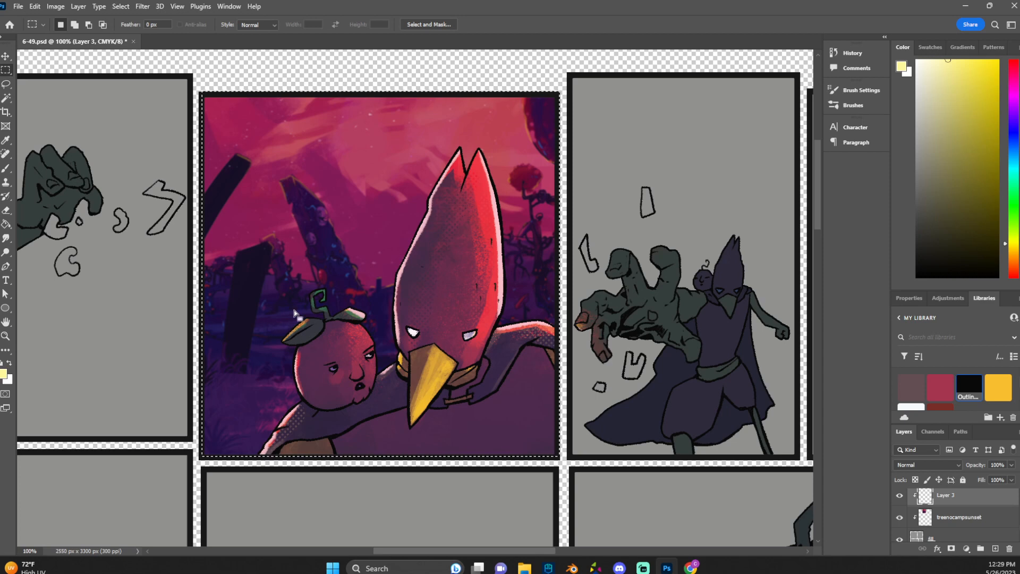
key(i)
click(375, 207)
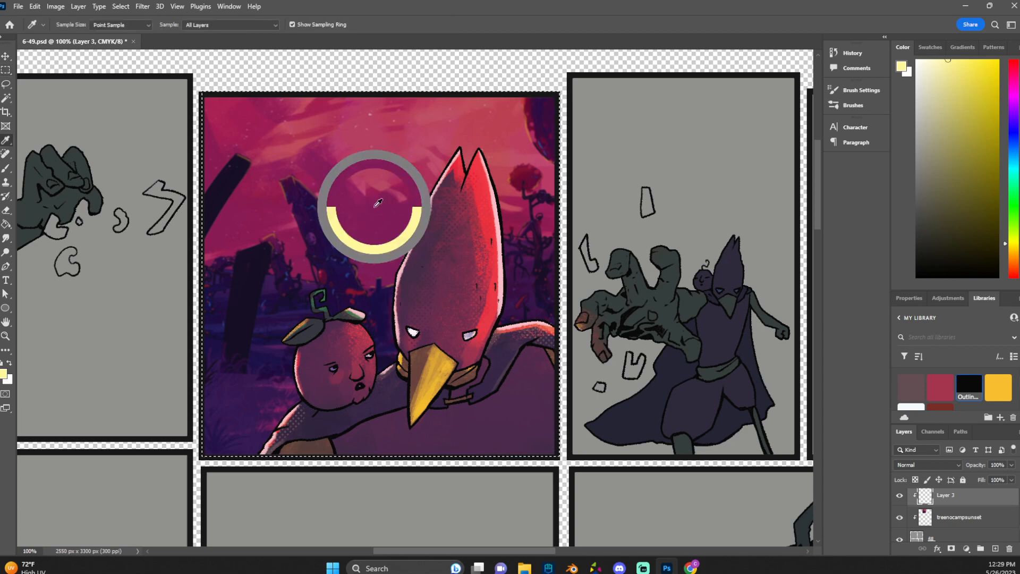
key(g)
Fill the selected panel on the new layer with the sampled magenta, with Anti-alias, Contiguous and All Layers turned off.
click(376, 138)
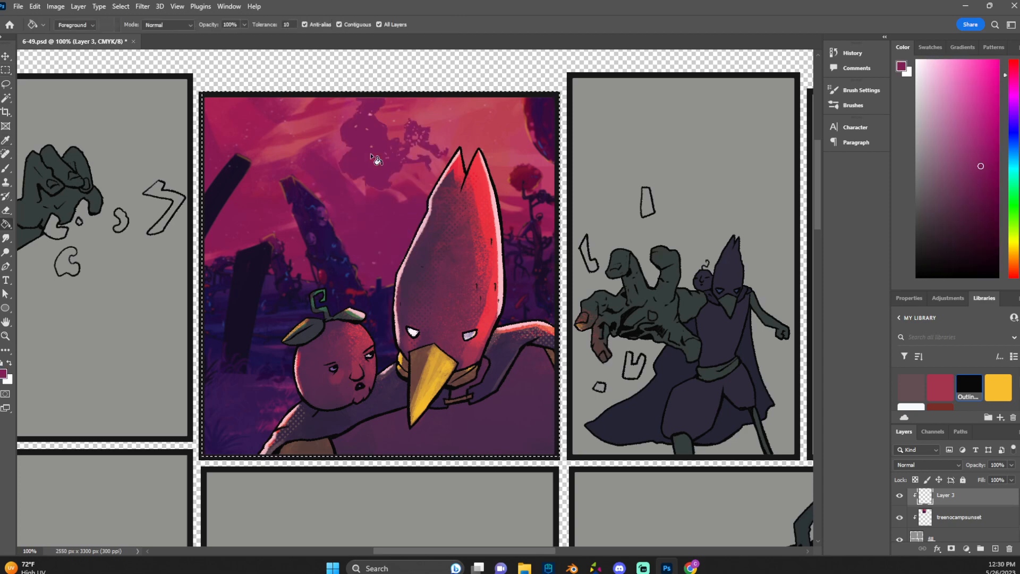
key(ctrl+z)
click(378, 25)
click(338, 25)
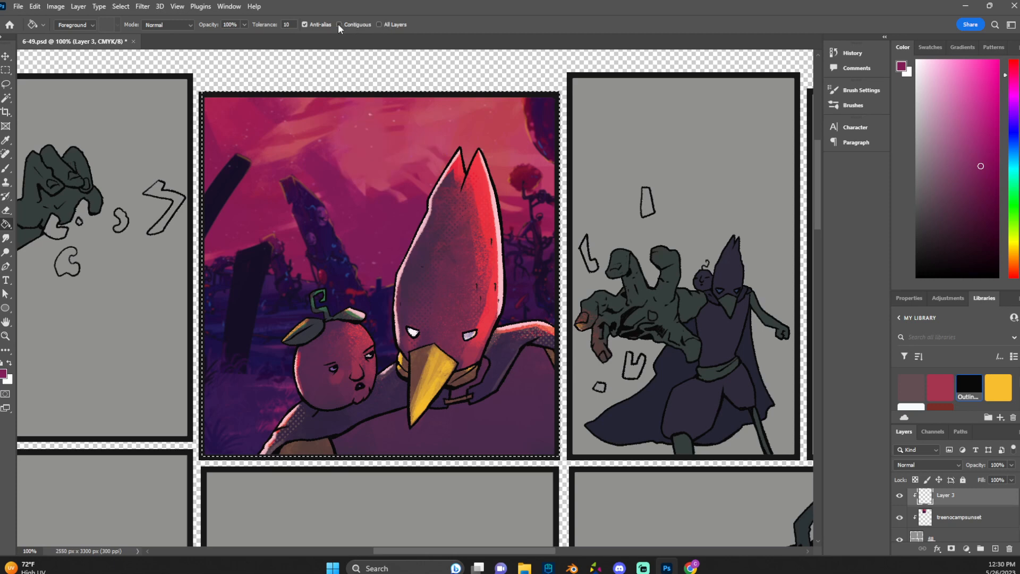
click(304, 24)
click(354, 159)
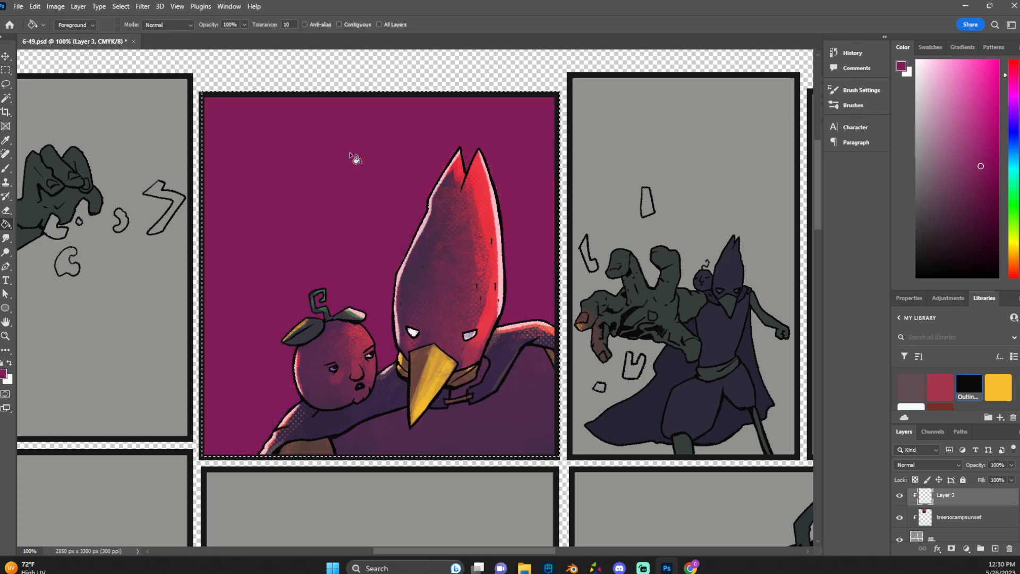
Set the magenta fill layer's blending mode to Overlay and its Hue/Saturation lightness to +71.
click(924, 467)
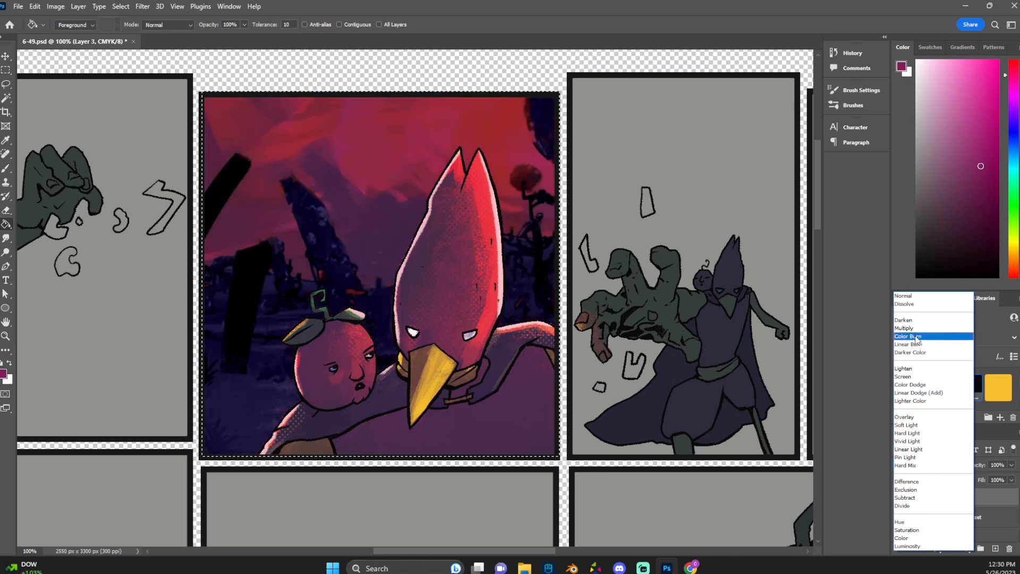
click(921, 417)
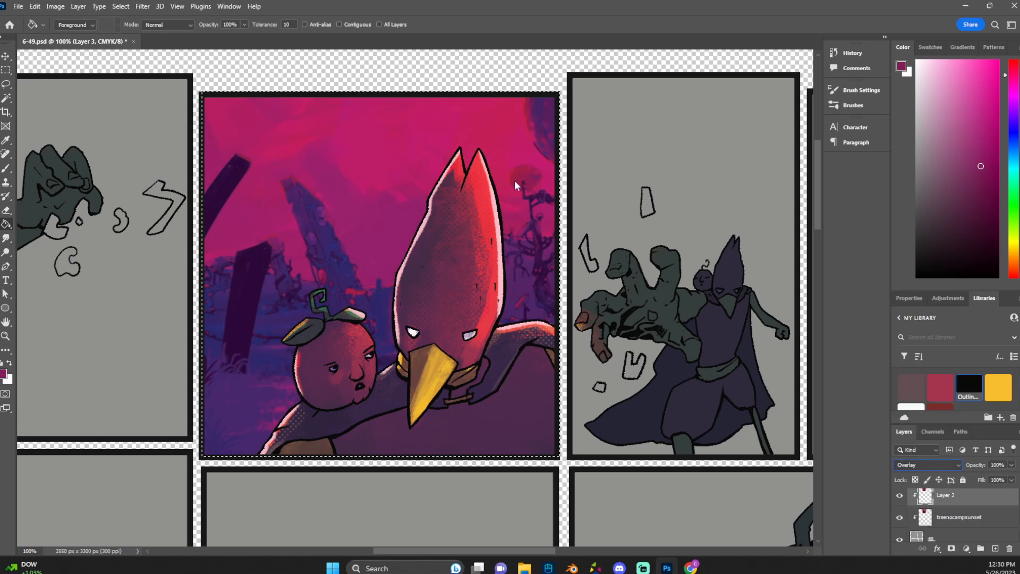
click(55, 6)
mouse_move(60, 35)
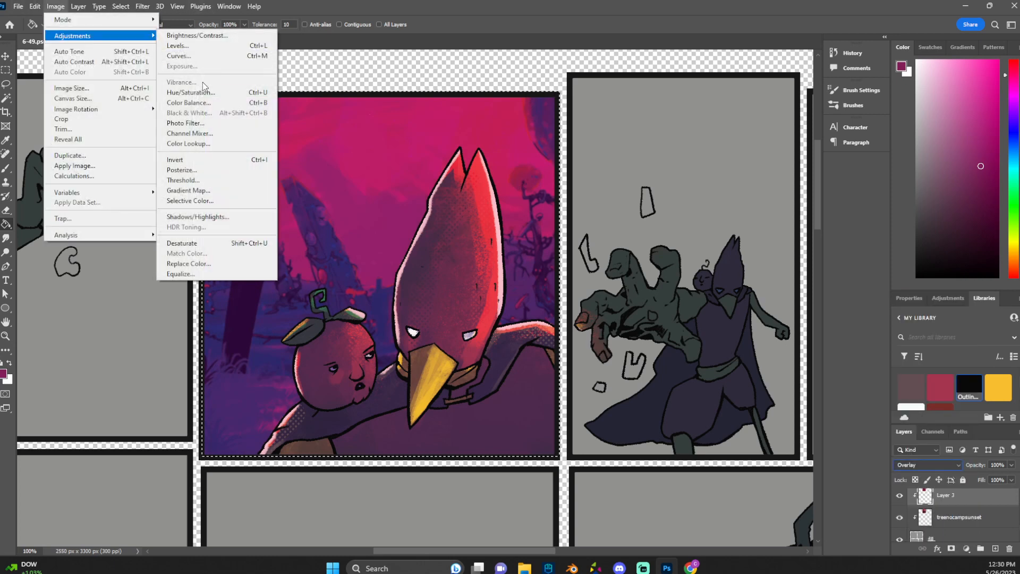
click(202, 92)
drag(762, 269, 781, 270)
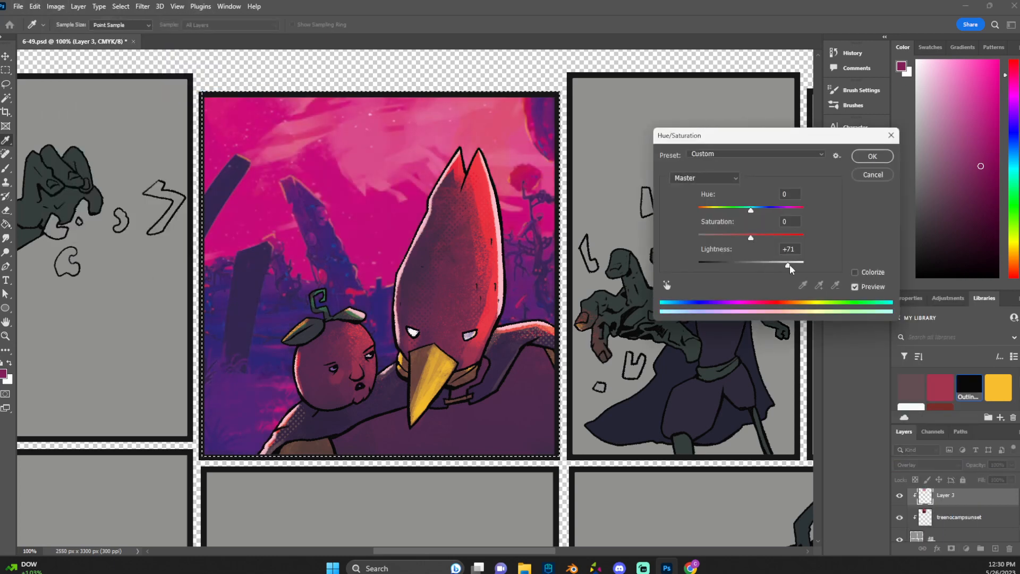
click(872, 155)
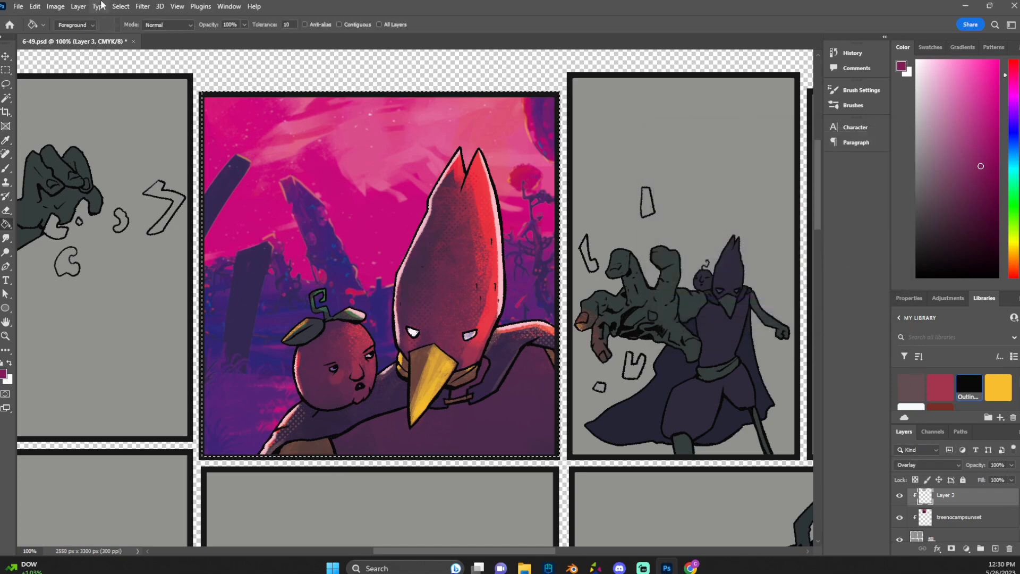
click(55, 6)
mouse_move(69, 36)
click(181, 93)
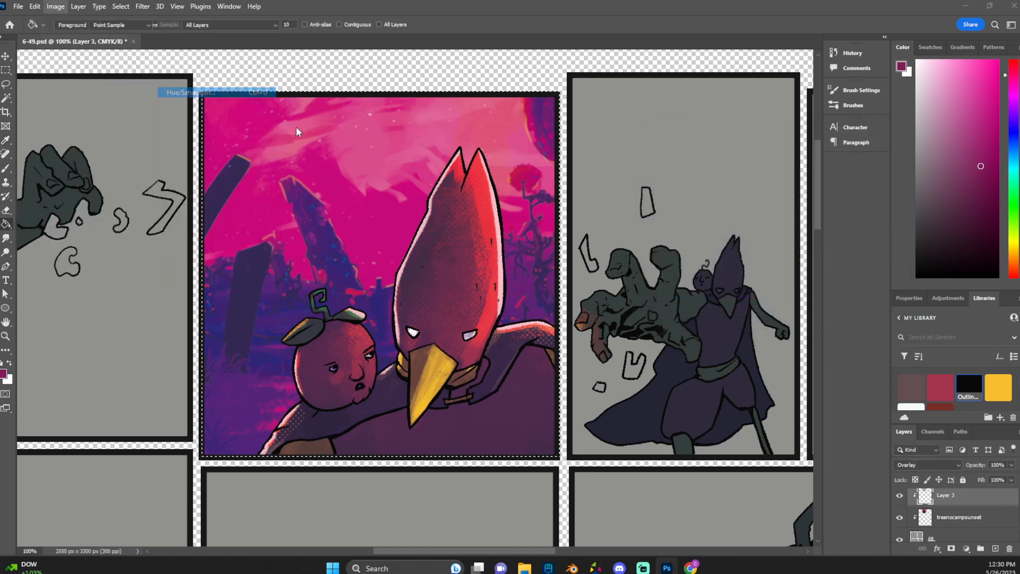
drag(751, 209, 808, 204)
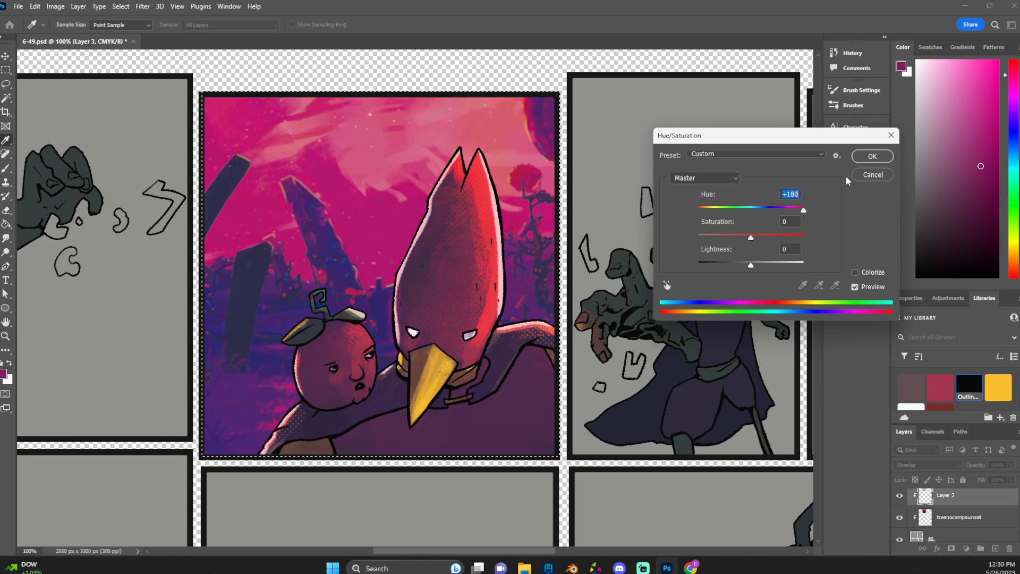
click(873, 175)
key(g)
Keep the magenta fill layer in Overlay mode at 14% opacity and clear the panel selection.
click(927, 465)
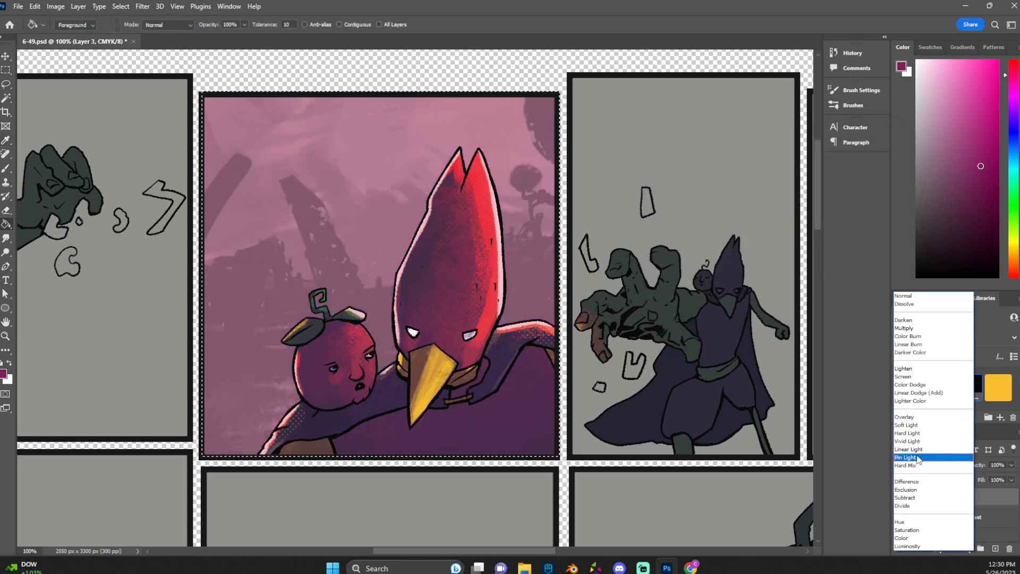
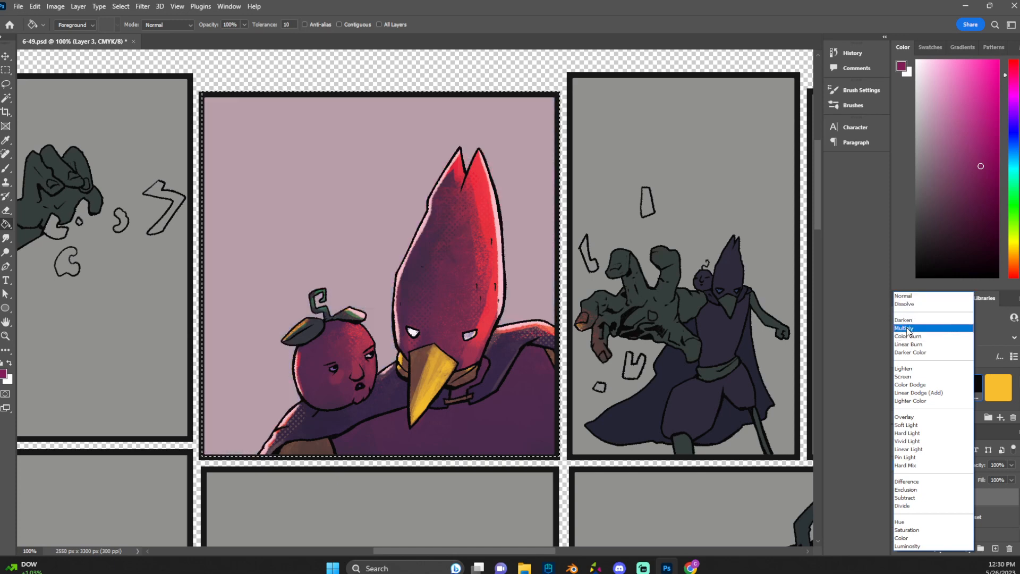
click(908, 419)
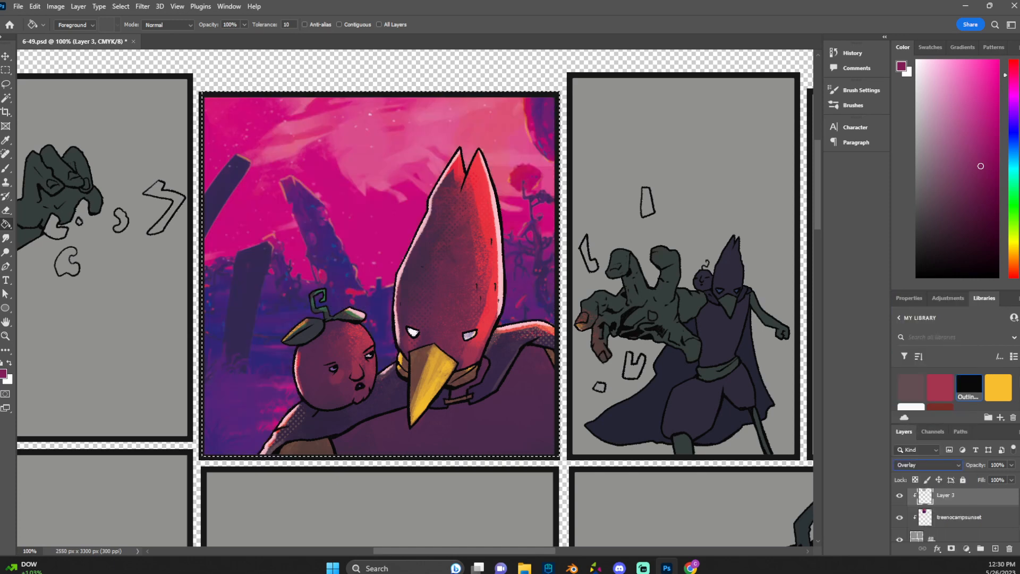
drag(1011, 467, 970, 483)
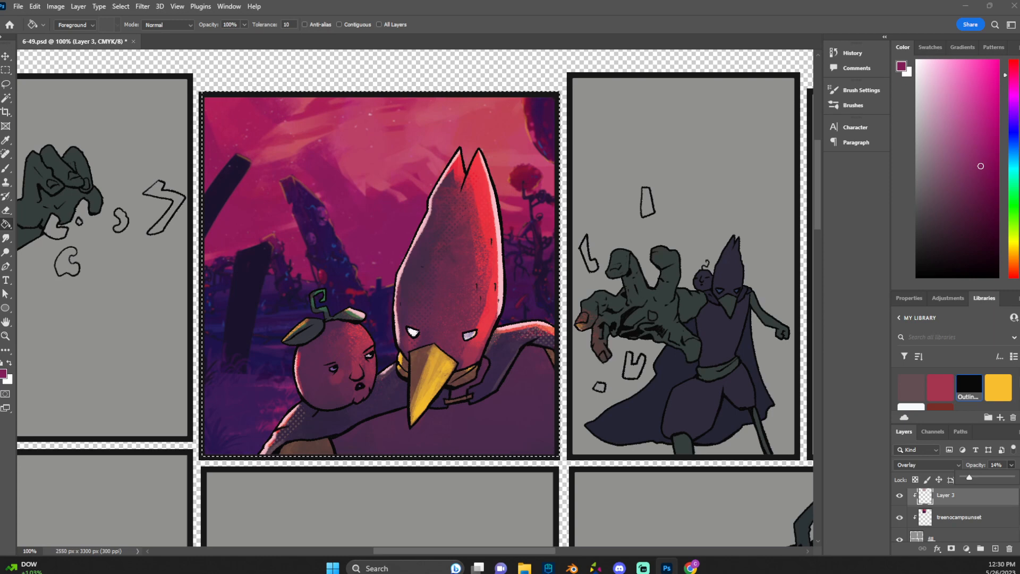
click(7, 69)
click(145, 106)
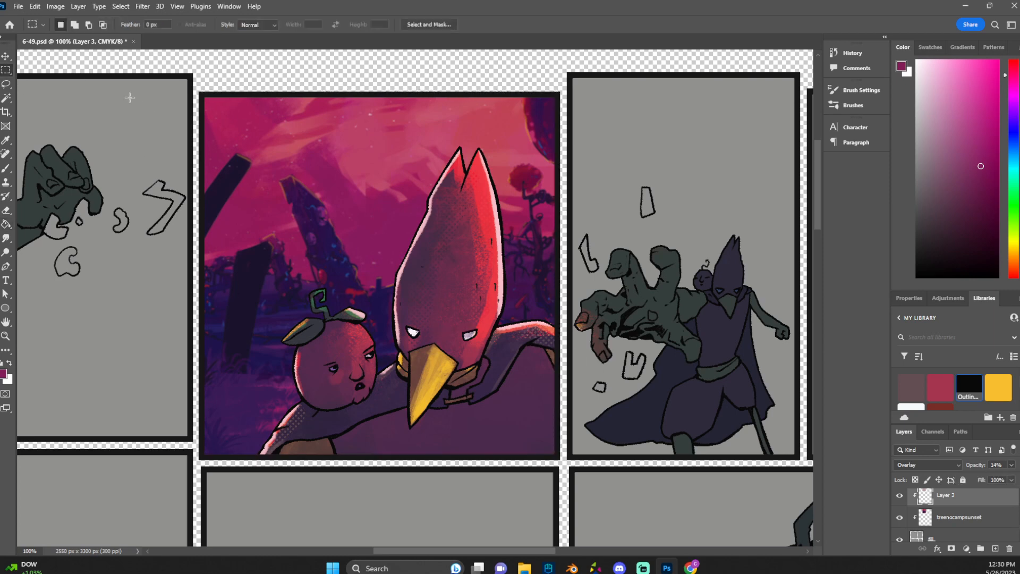
Examine the tinted background and the two characters' shading and rim light up close, then the panel as a whole.
scroll(157, 142, down, 1)
scroll(336, 238, up, 1)
key(ctrl+plus)
key(ctrl+minus)
scroll(457, 549, left, 2)
scroll(961, 519, down, 3)
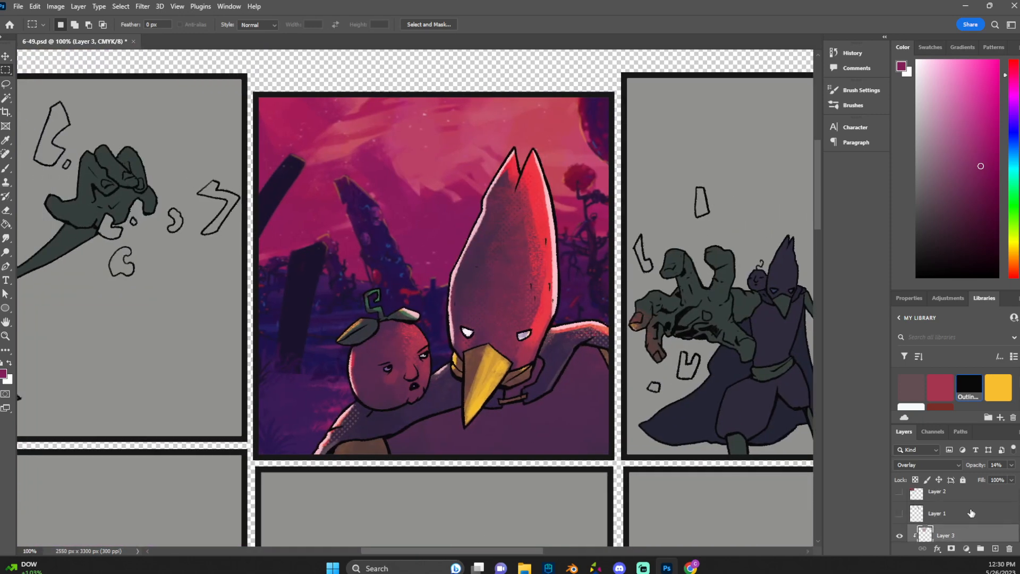
scroll(961, 519, up, 3)
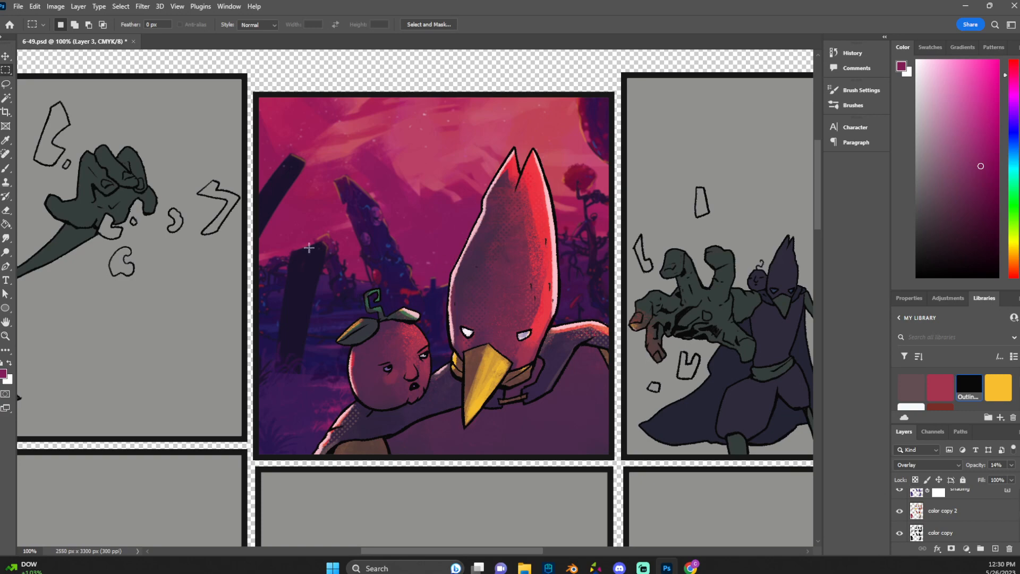
key(ctrl+plus)
key(ctrl+plus)
scroll(444, 317, down, 2)
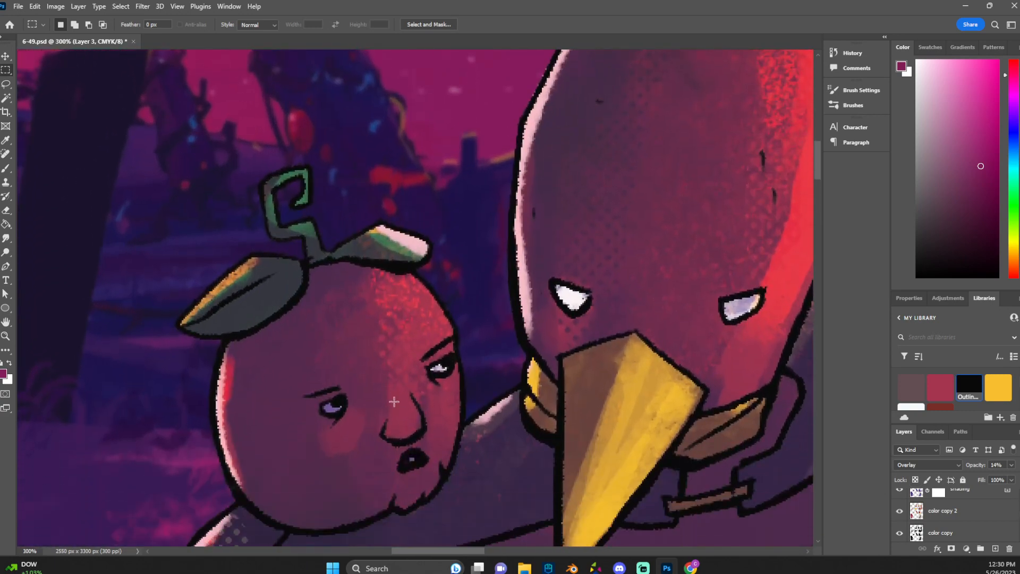
scroll(408, 399, down, 2)
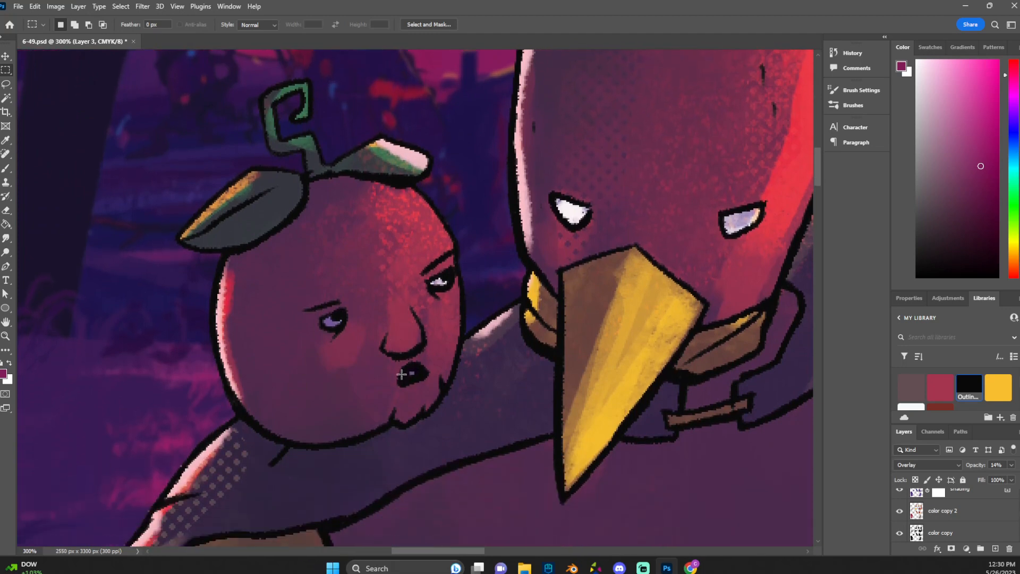
key(ctrl+minus)
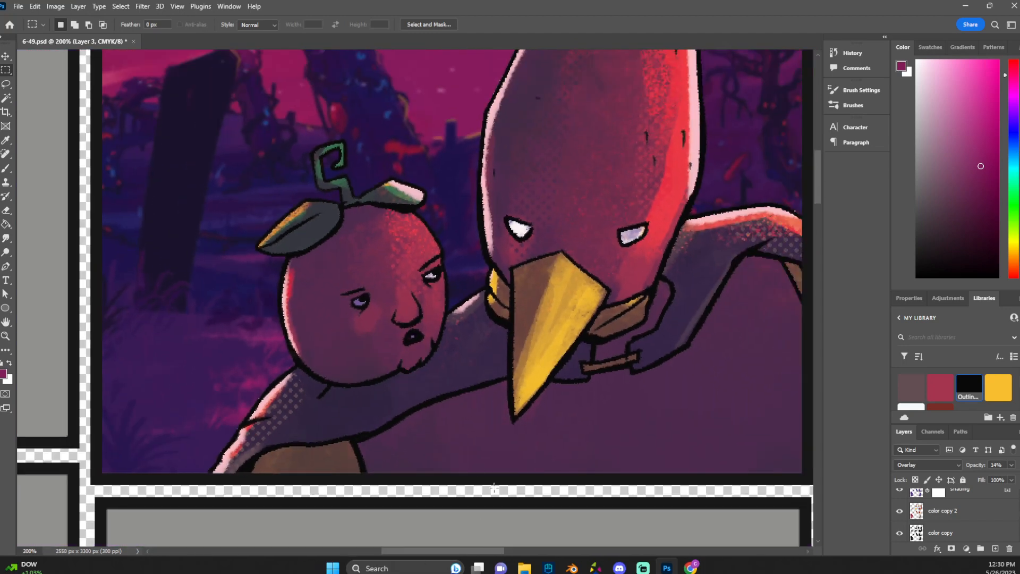
scroll(458, 422, up, 1)
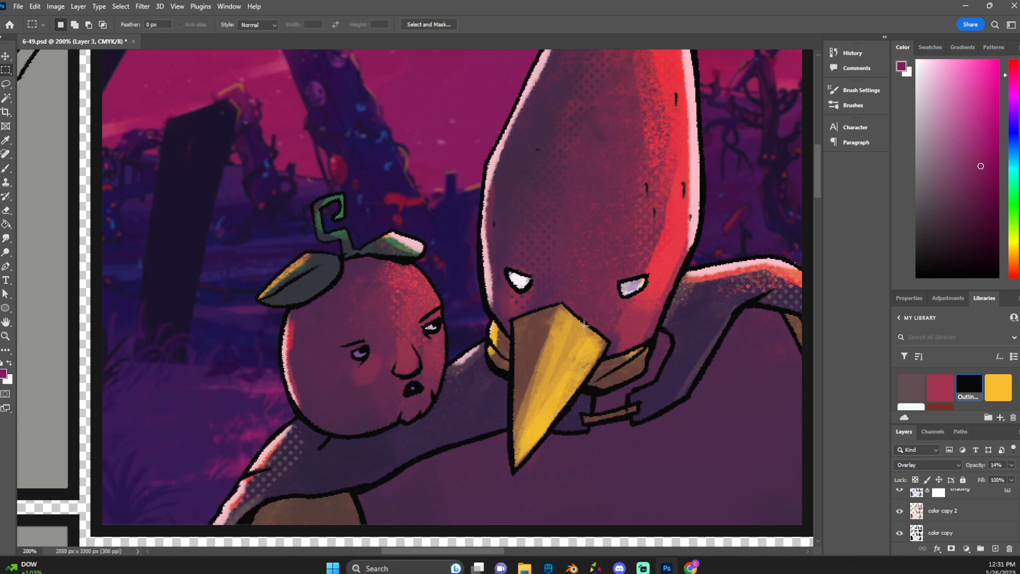
scroll(607, 302, up, 1)
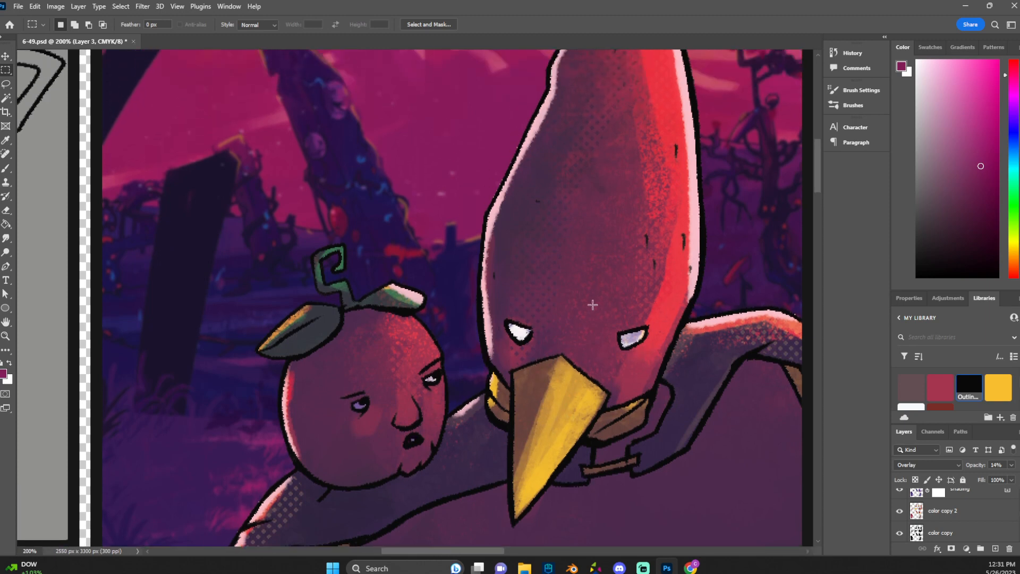
key(ctrl+1)
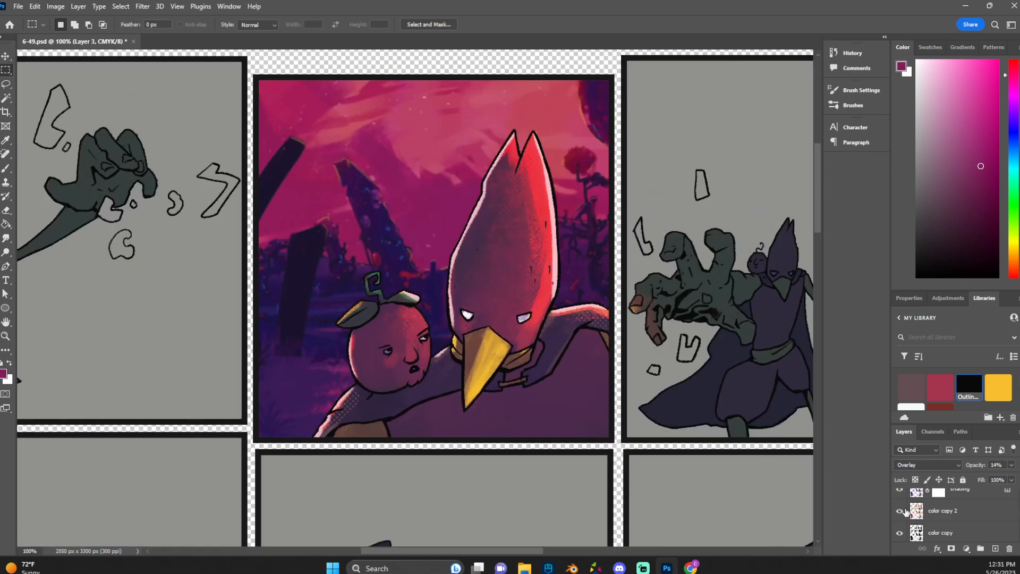
Review the blending mode and opacity of the shading, shading copy and shading copy 2 layers.
scroll(906, 511, down, 1)
scroll(918, 522, up, 2)
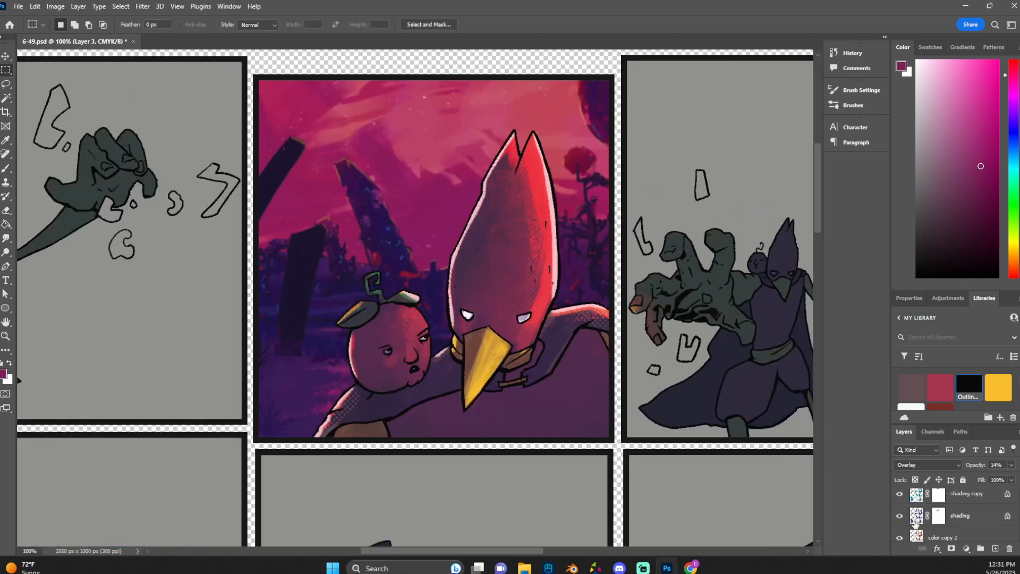
click(916, 516)
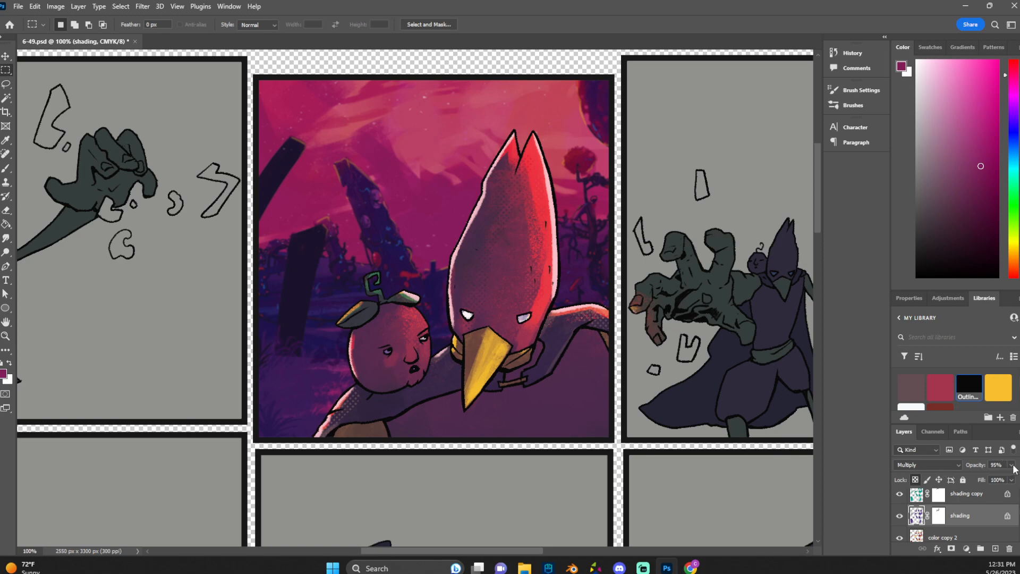
click(922, 500)
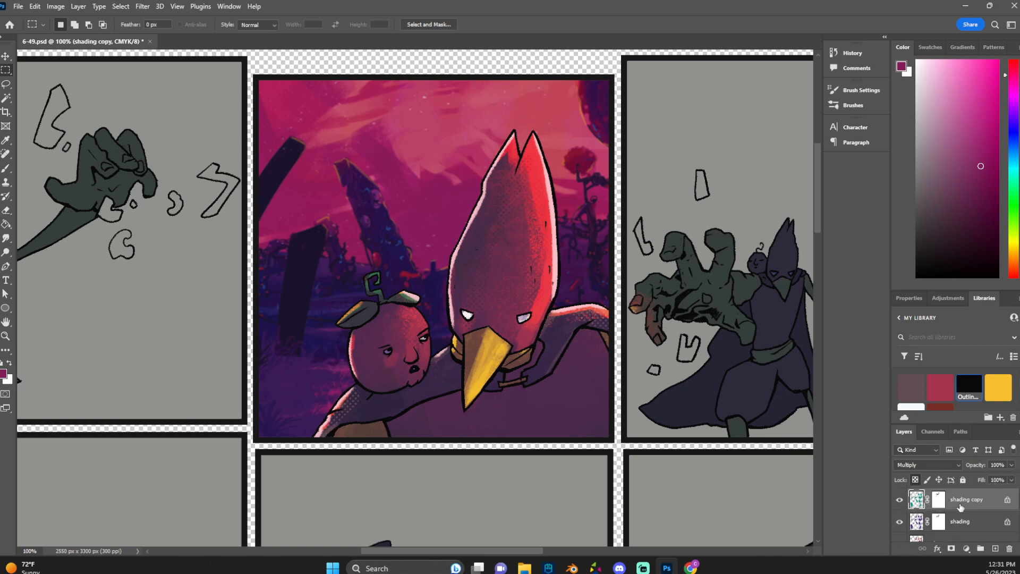
scroll(937, 512, up, 1)
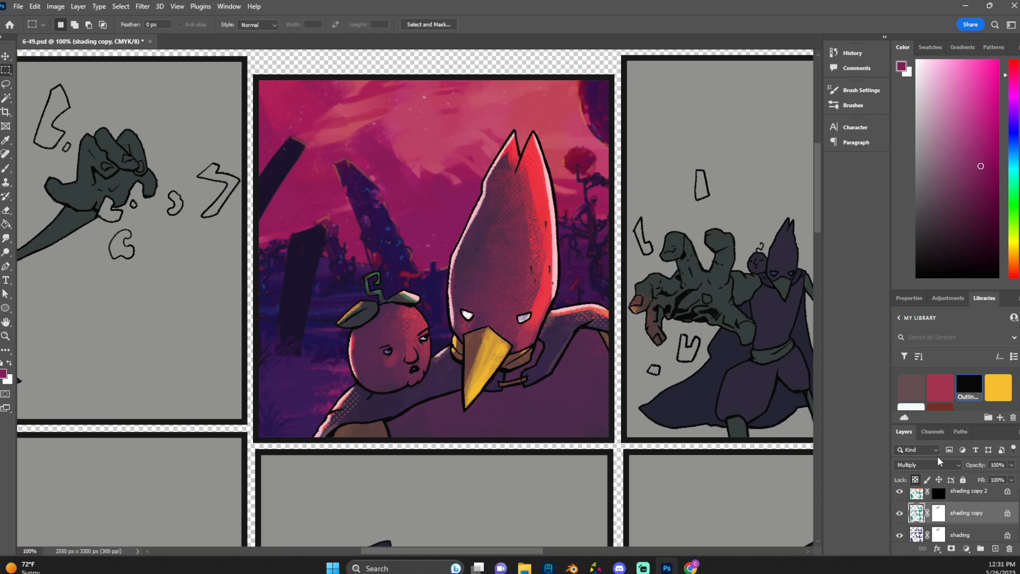
click(914, 500)
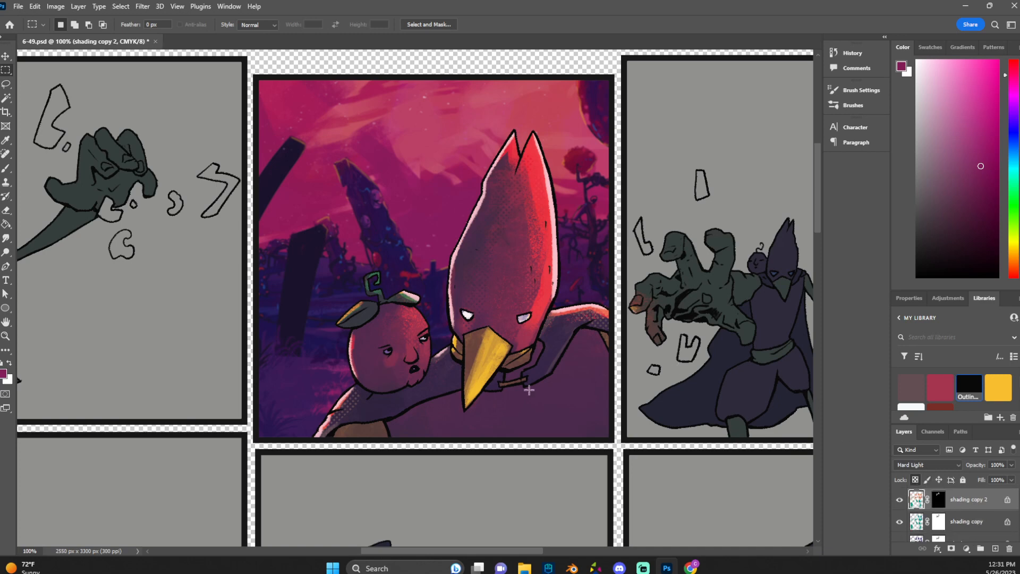